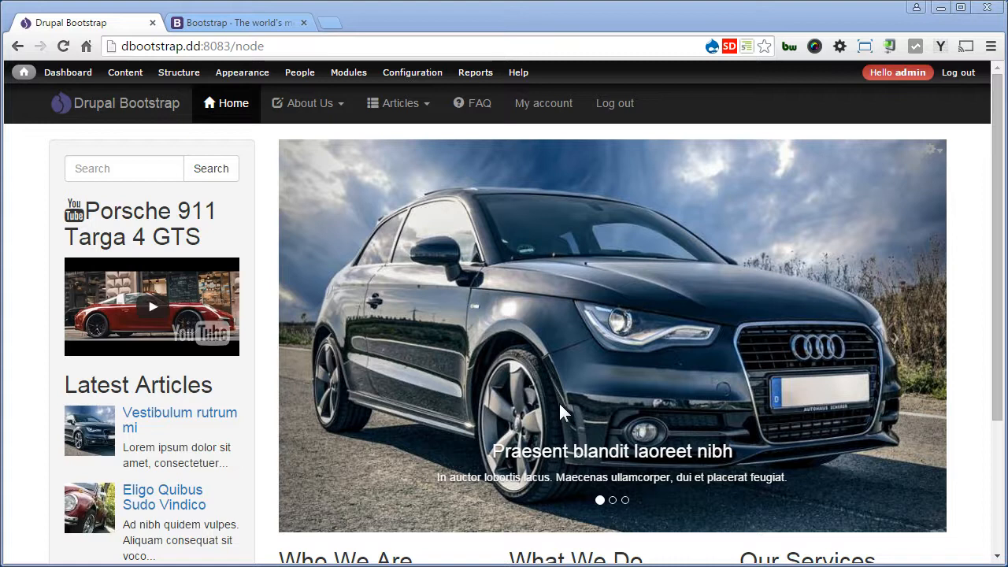
# Open the configuration of the Full HTML text format.
pyautogui.hotkey('alt', 'd')
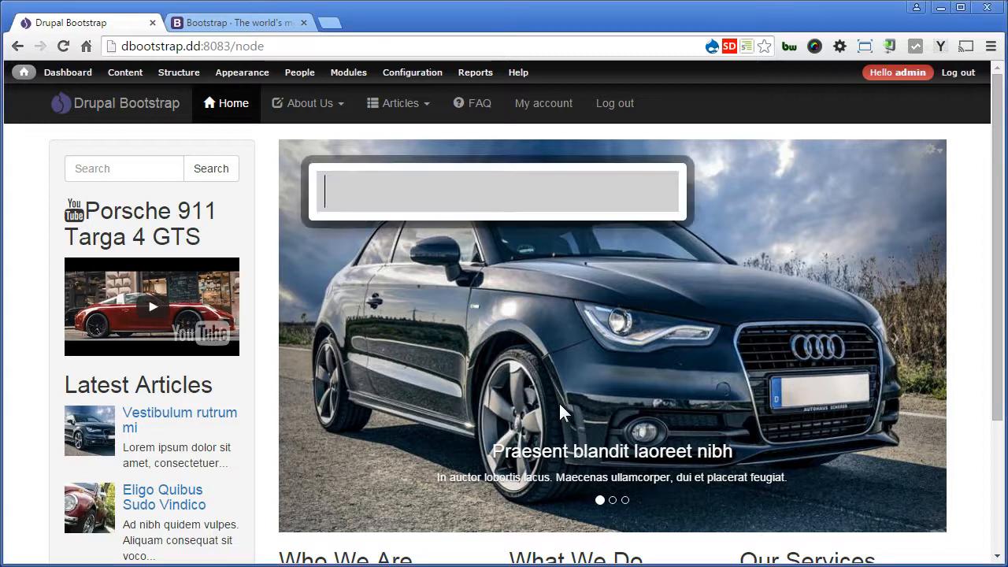
pyautogui.write('text')
pyautogui.press('Return')
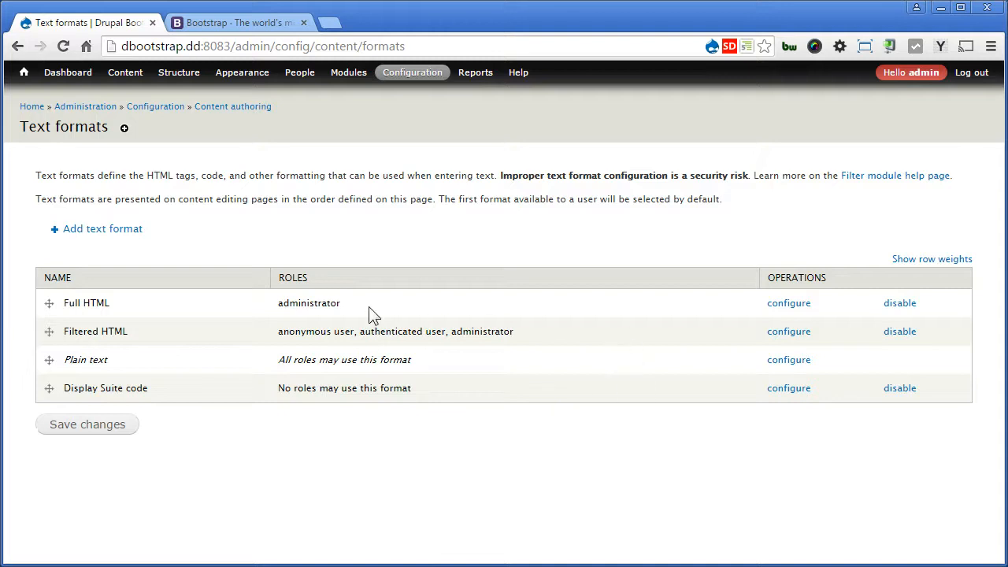
pyautogui.click(778, 306)
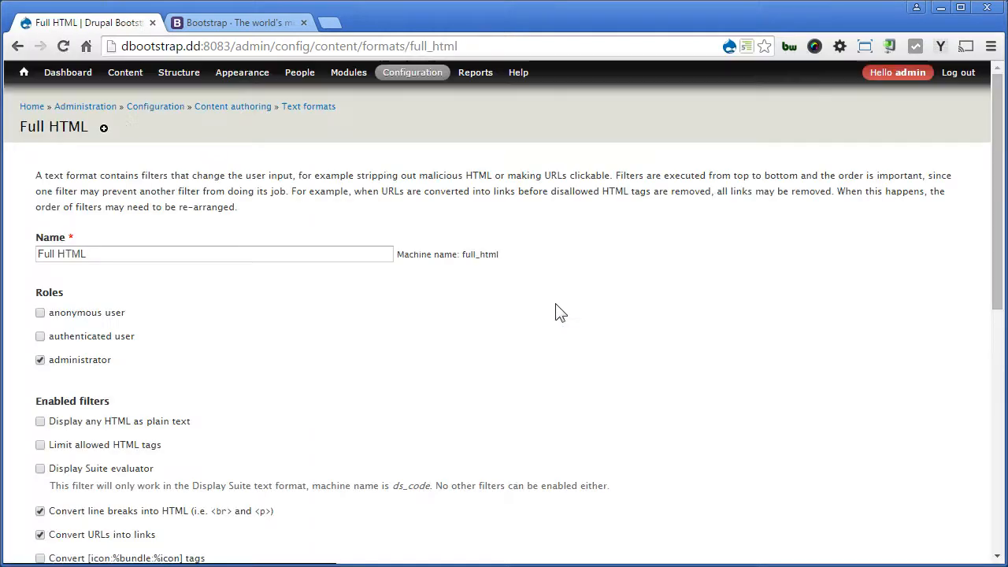
# Enable the "Convert [icon:%bundle:%icon] tags" filter for the Full HTML format and save the configuration.
pyautogui.scroll(-3, 555, 312)
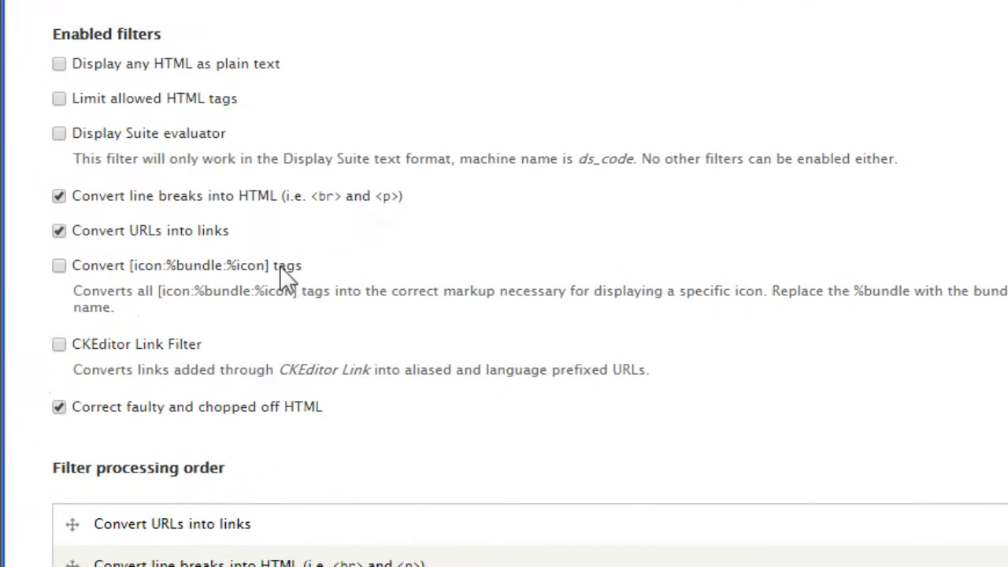
pyautogui.click(280, 266)
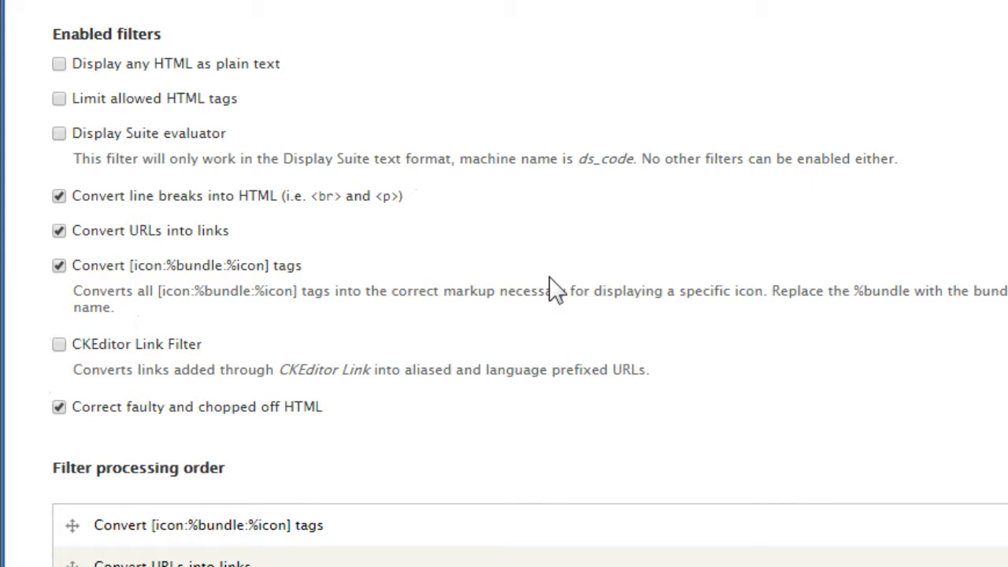
pyautogui.scroll(-5, 557, 289)
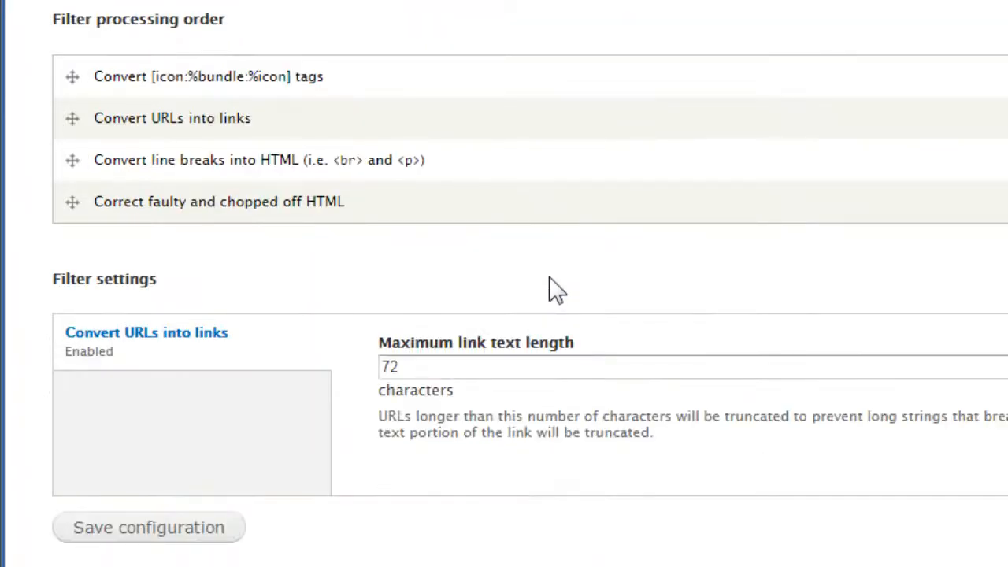
pyautogui.click(220, 527)
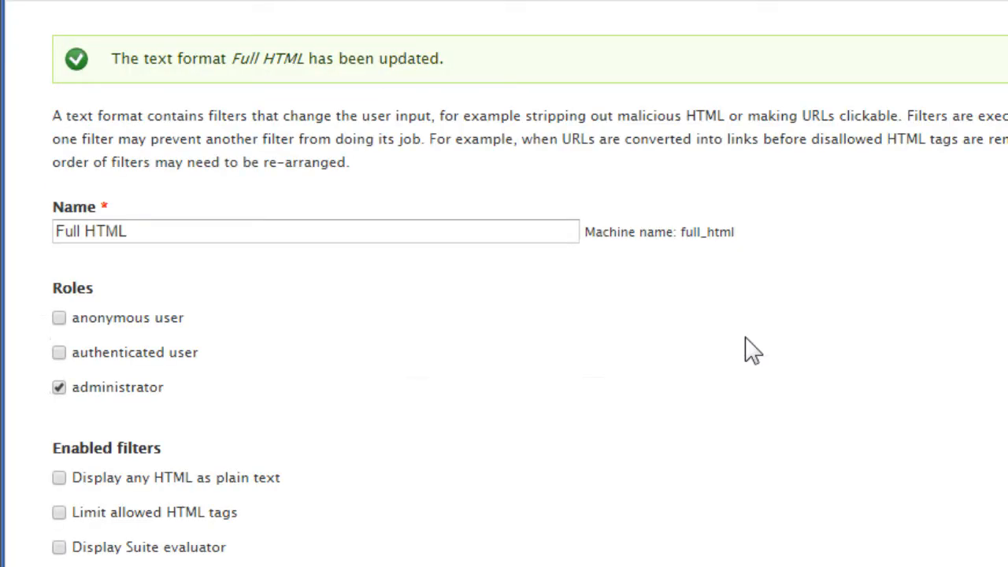
# Go to the site's home page and open the What We Do page for editing.
pyautogui.moveTo(30, 0)
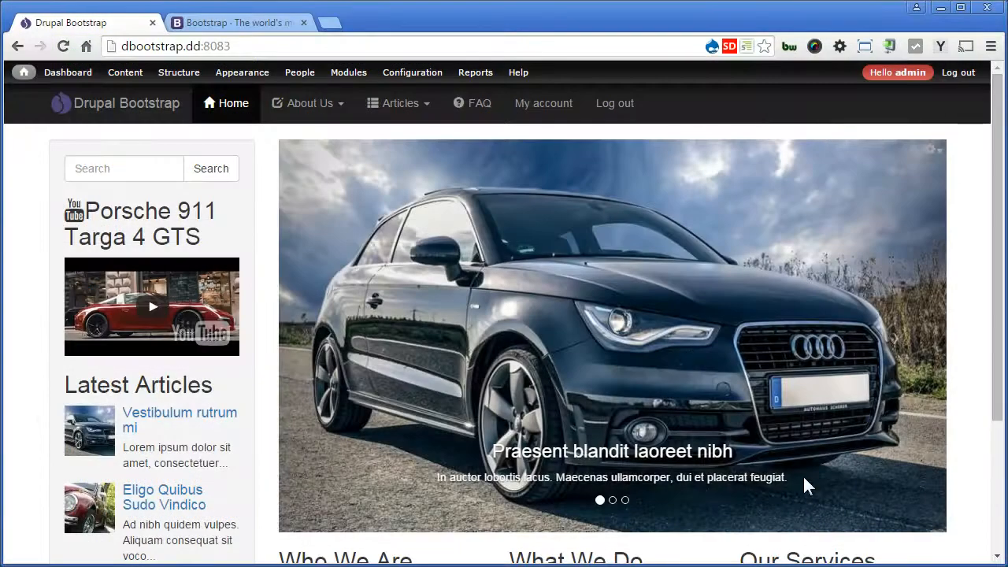
pyautogui.scroll(-3, 803, 478)
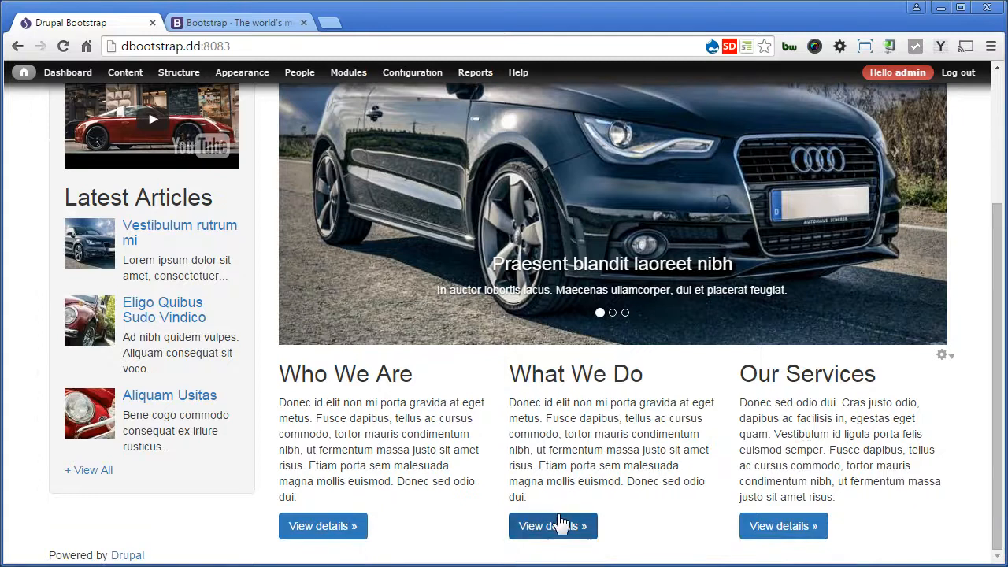
pyautogui.click(564, 529)
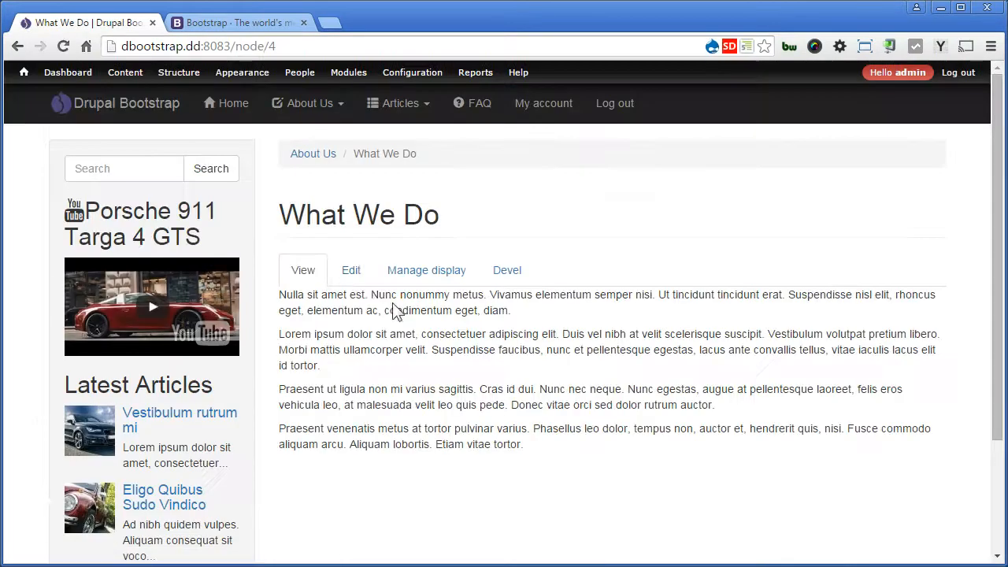
pyautogui.click(351, 271)
# Insert an empty paragraph at the very beginning of the body text.
pyautogui.click(833, 345)
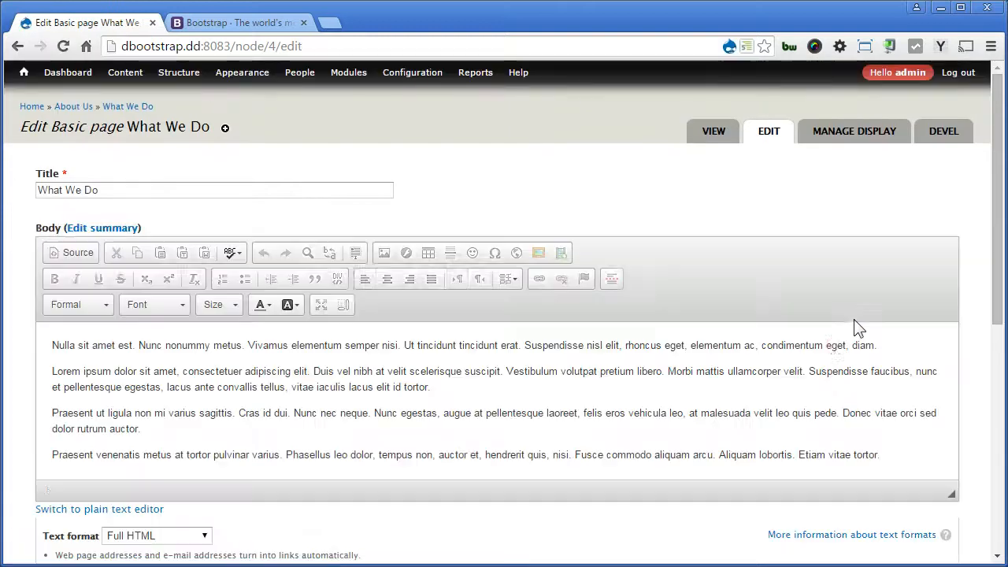
pyautogui.hotkey('ctrl', 'Home')
pyautogui.press('Return')
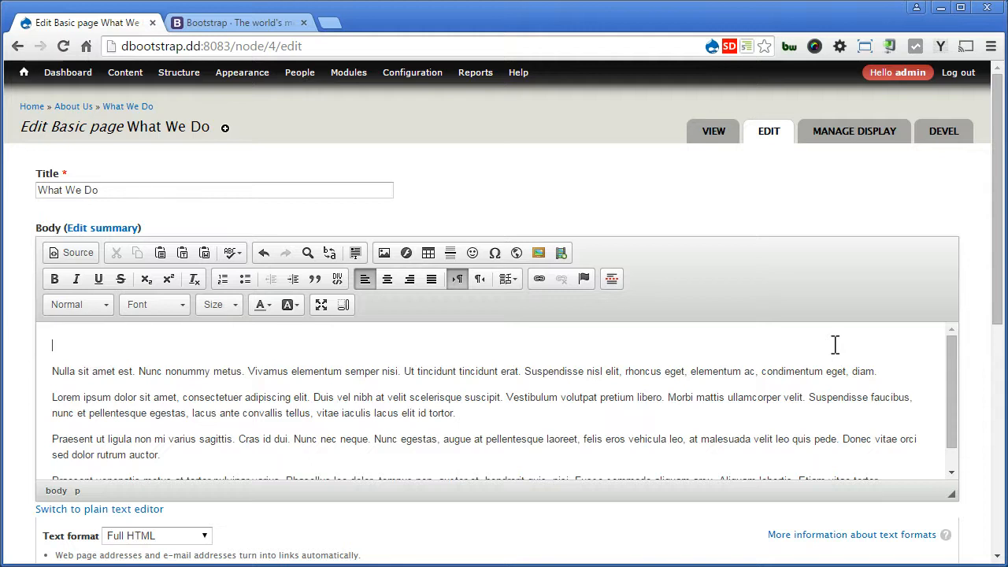
# Copy the [icon:%bundle:%icon] token from the Icon Filter Sub-Module section of the Icon API project page.
pyautogui.click(400, 25)
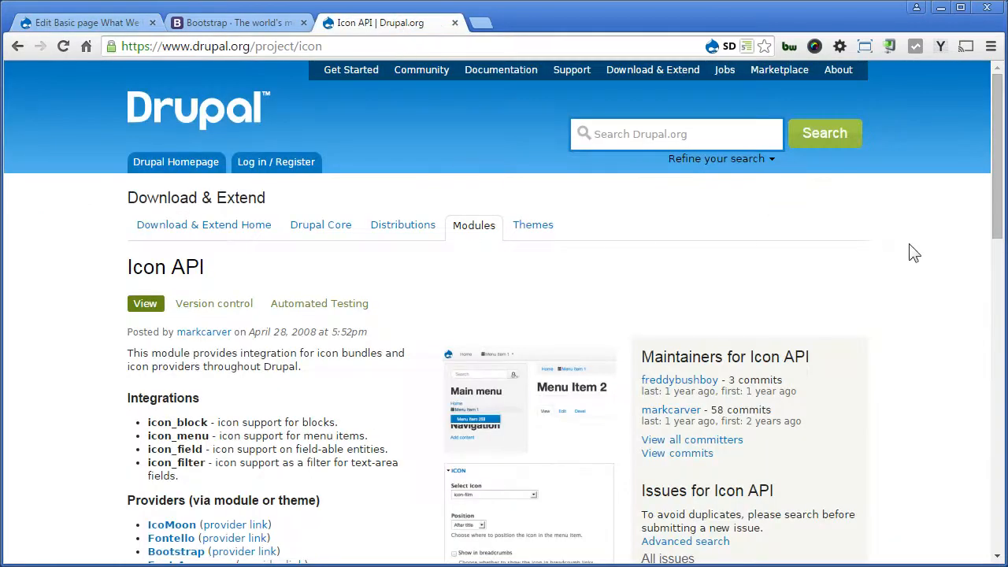
pyautogui.scroll(-4, 995, 209)
pyautogui.moveTo(996, 275); pyautogui.dragTo(997, 325)
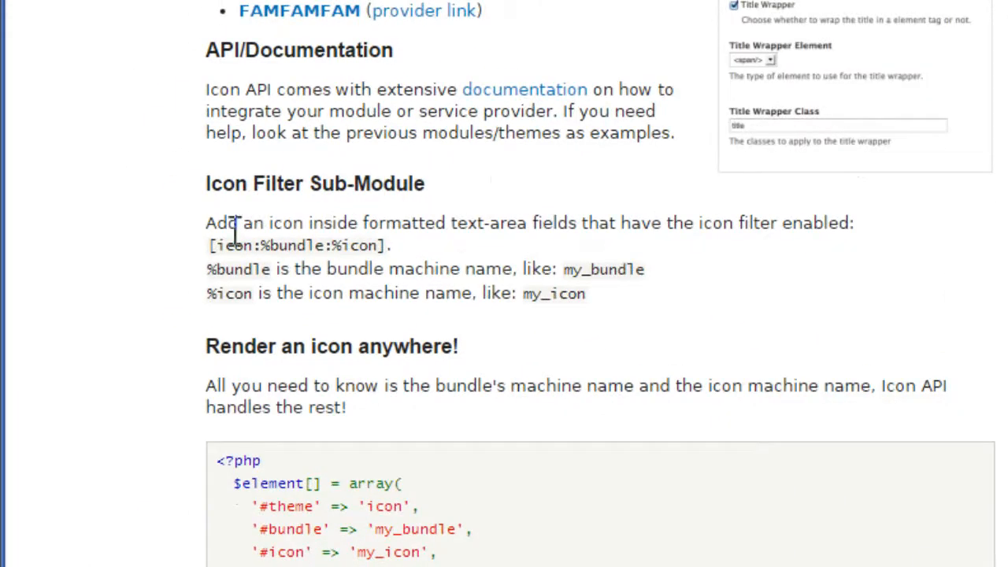
pyautogui.moveTo(206, 242); pyautogui.dragTo(388, 248)
pyautogui.hotkey('ctrl', 'c')
pyautogui.click(402, 254)
pyautogui.click(280, 247)
pyautogui.moveTo(281, 246); pyautogui.dragTo(376, 256)
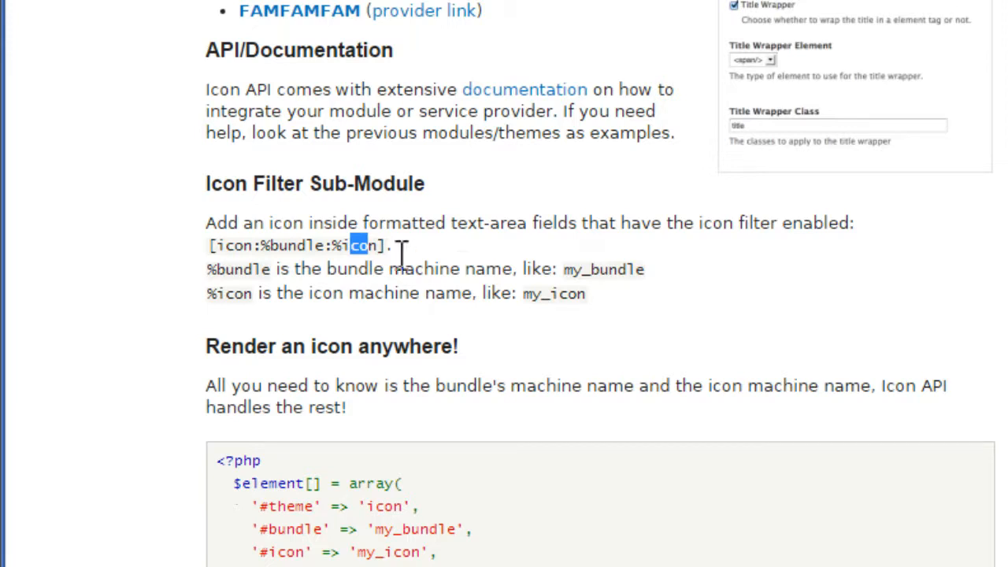
pyautogui.moveTo(211, 246); pyautogui.dragTo(390, 246)
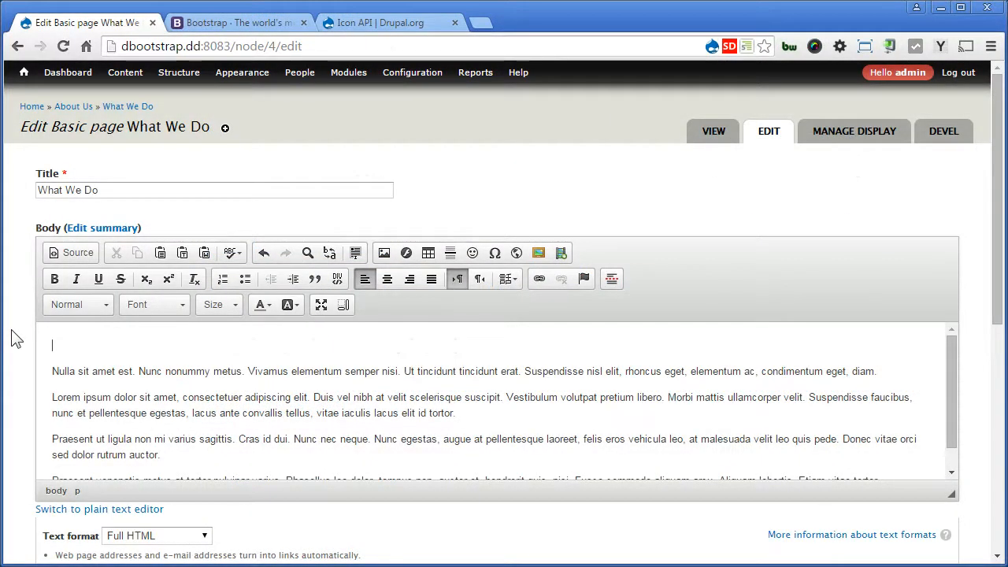
# Paste [icon:%bundle:%icon] as plain text into the body's empty first paragraph and check its HTML source.
pyautogui.click(180, 260)
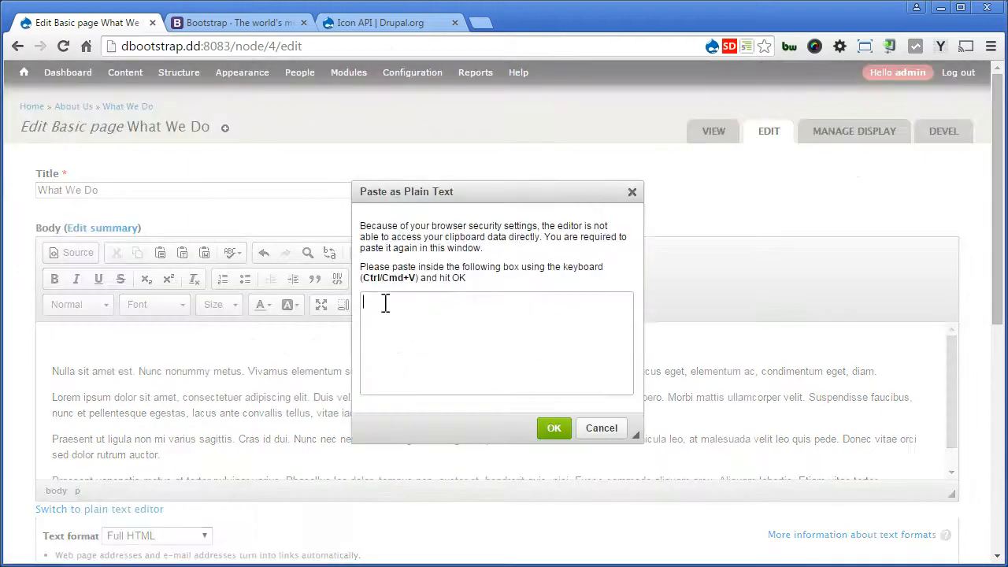
pyautogui.hotkey('ctrl', 'v')
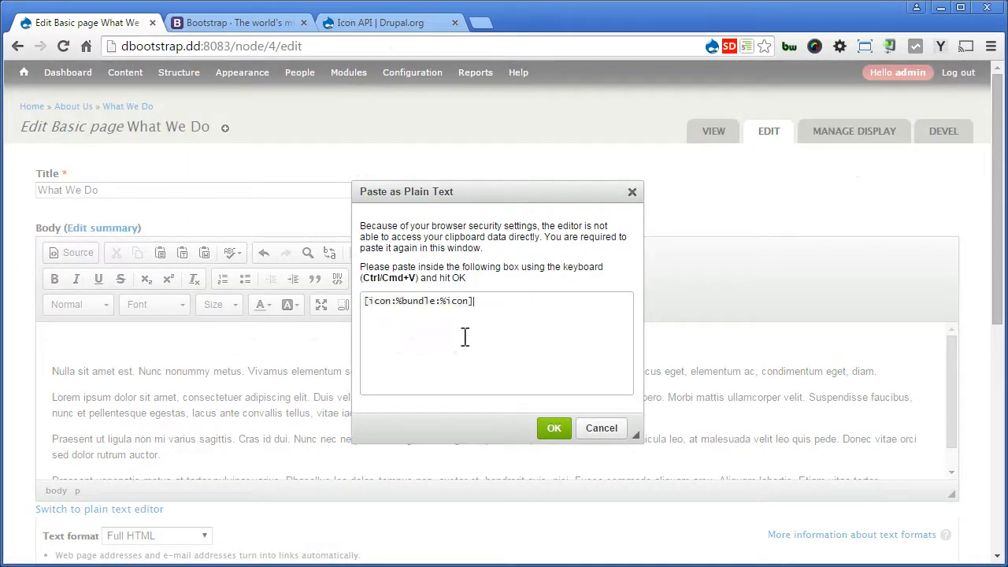
pyautogui.click(551, 430)
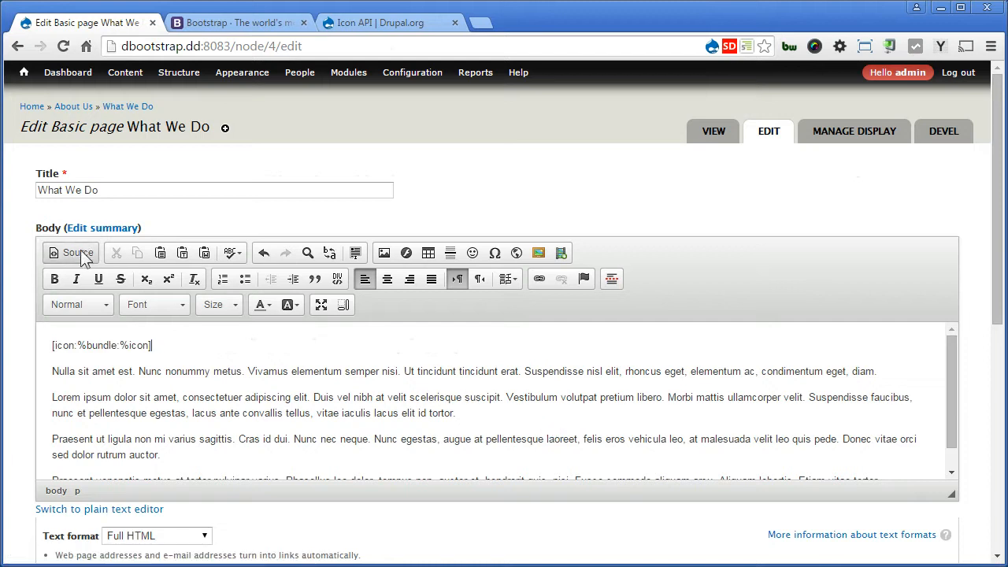
pyautogui.click(79, 252)
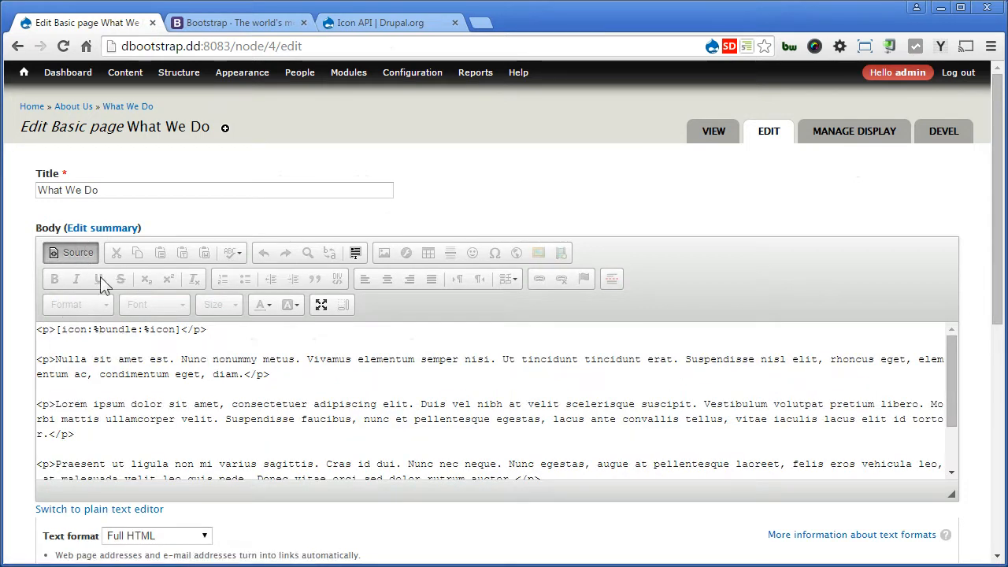
pyautogui.click(69, 250)
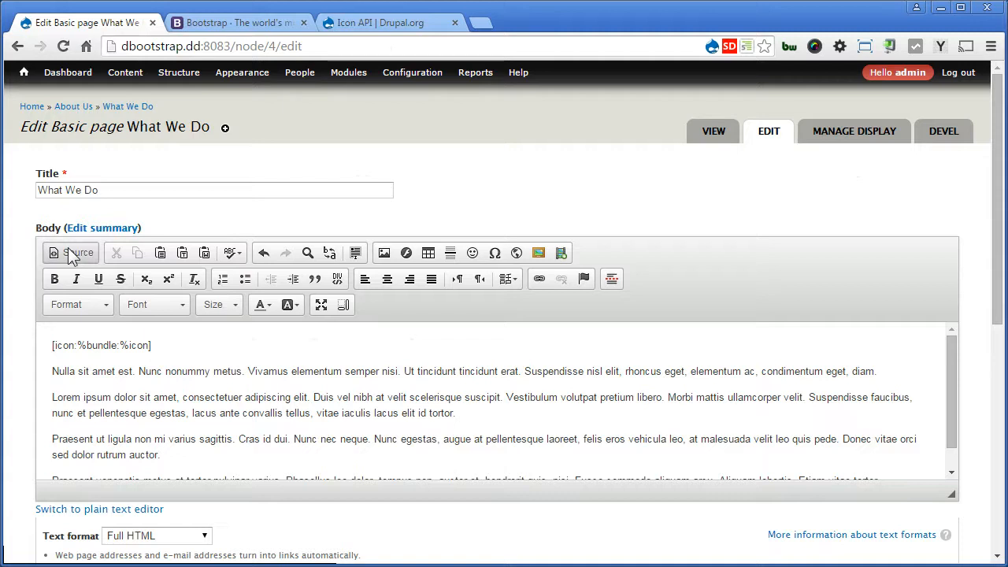
# Open the site's Icons configuration page in a separate browser tab.
pyautogui.rightClick(22, 76)
pyautogui.click(35, 85)
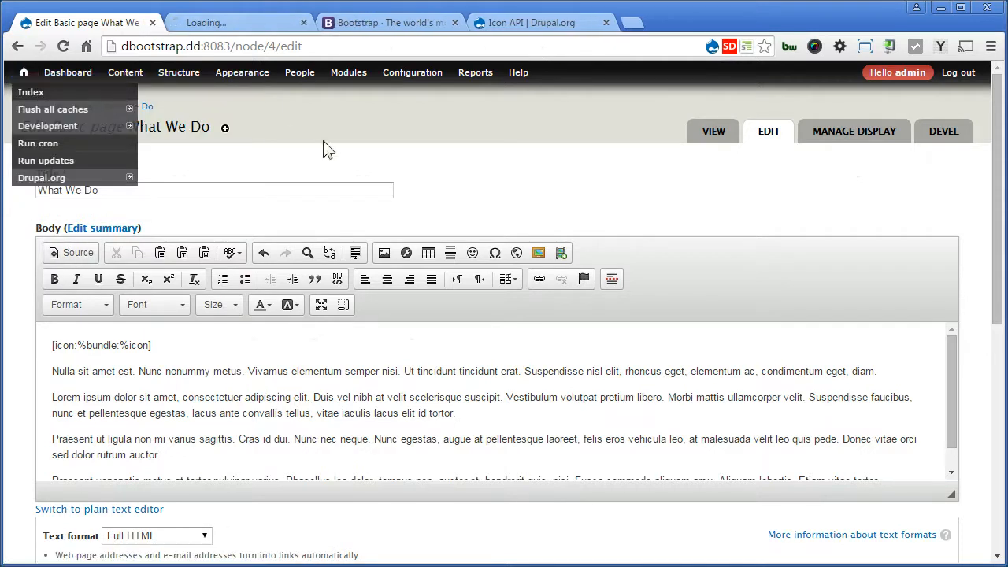
pyautogui.click(219, 26)
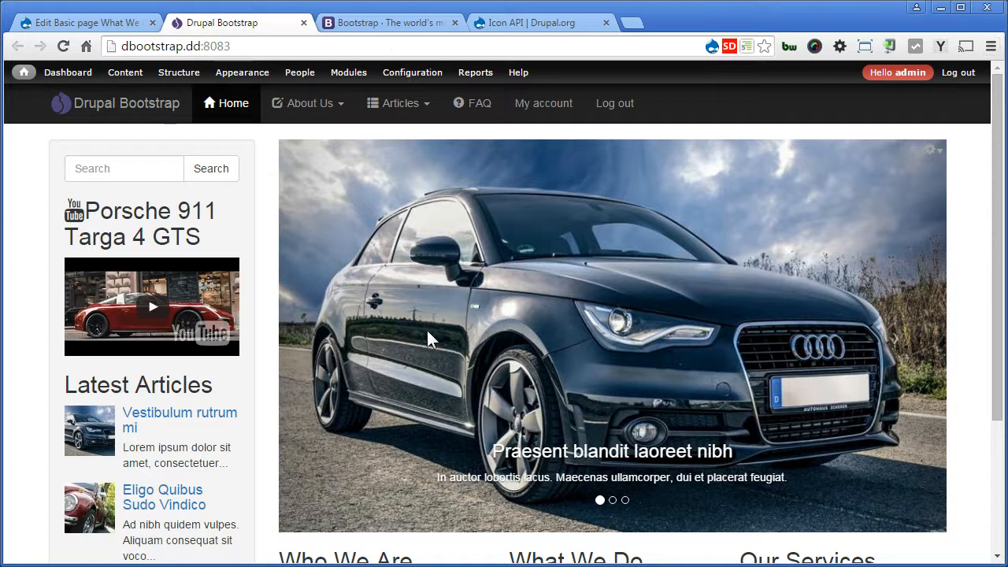
pyautogui.hotkey('alt', 'd')
pyautogui.write('icon')
pyautogui.press('Return')
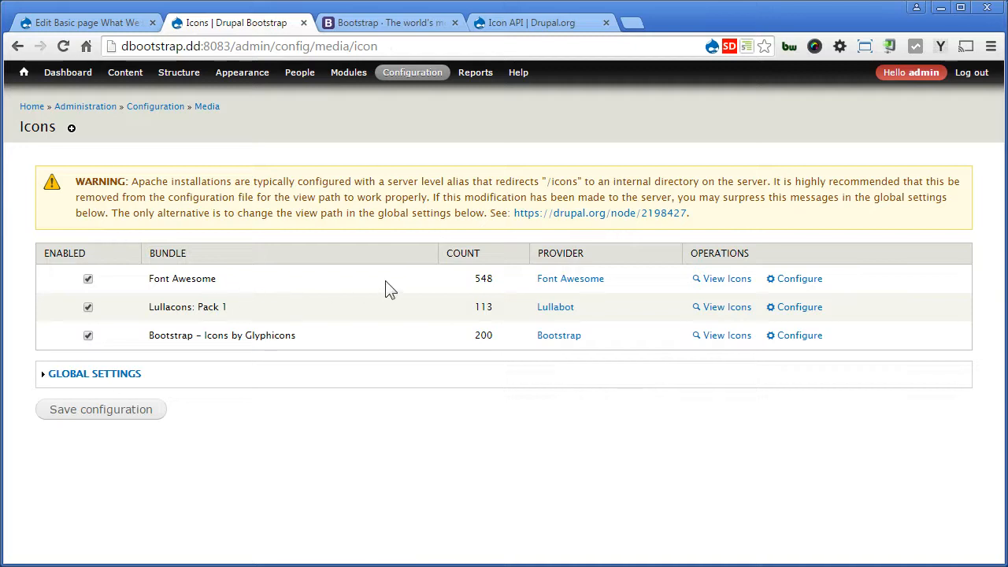
# View the Font Awesome bundle's icons enlarged and highlight the bundle's machine name, fontawesome, in the page address.
pyautogui.click(726, 283)
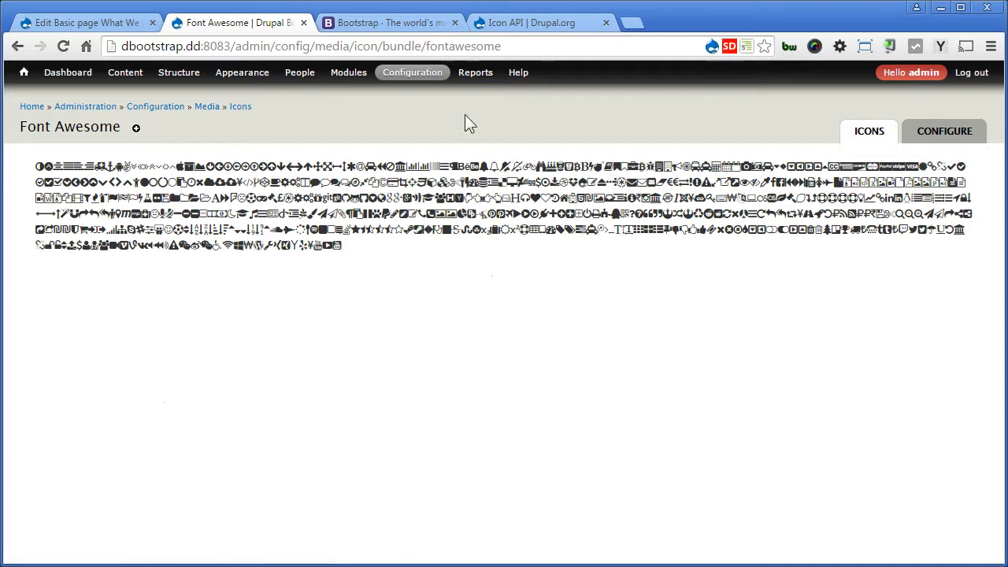
pyautogui.moveTo(427, 46); pyautogui.dragTo(520, 46)
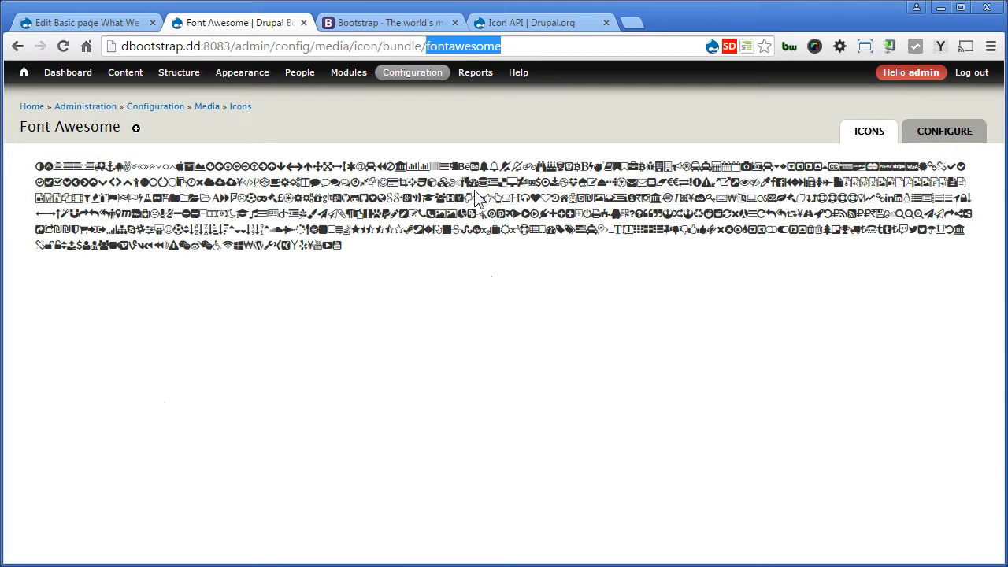
pyautogui.hotkey('ctrl', '+')
pyautogui.hotkey('ctrl', '+')
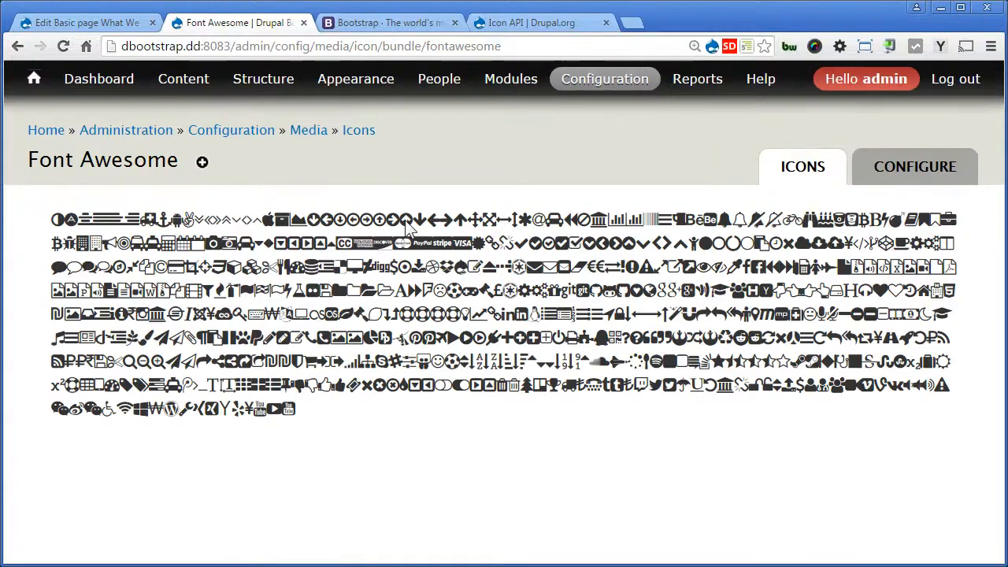
# Inspect the arrow-circle-up icon's element and examine the title attributes of the neighbouring arrow icons.
pyautogui.rightClick(405, 222)
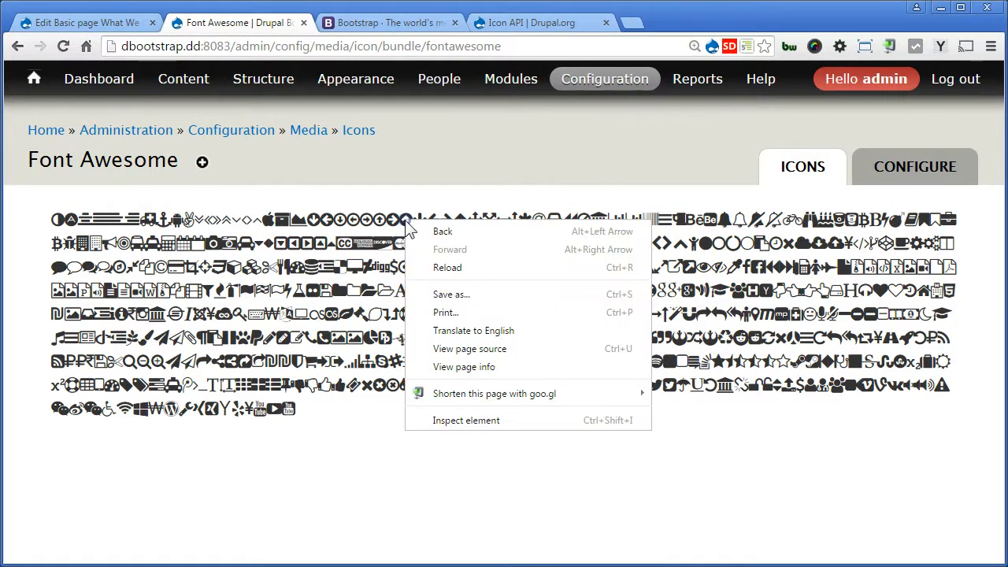
pyautogui.click(454, 418)
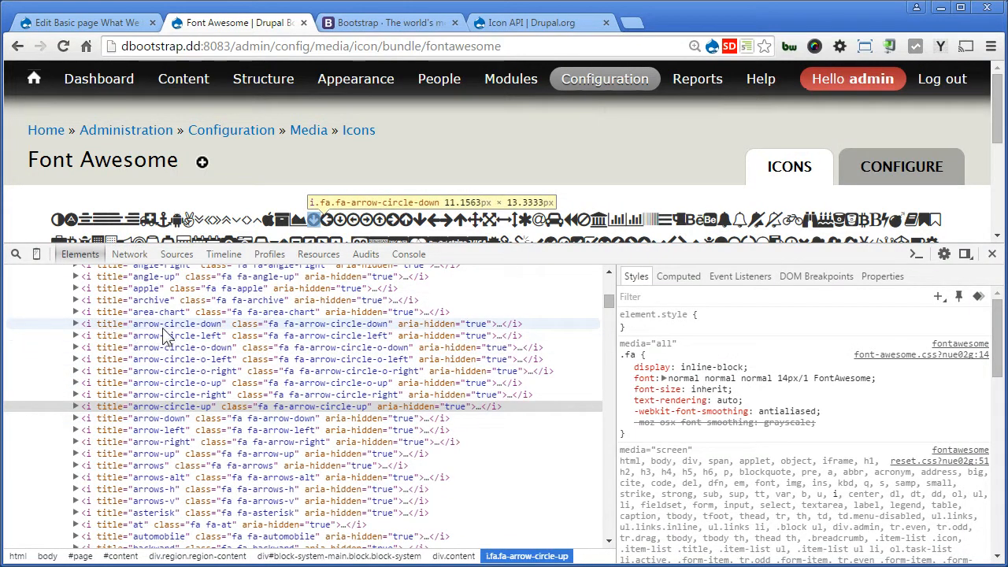
pyautogui.click(165, 361)
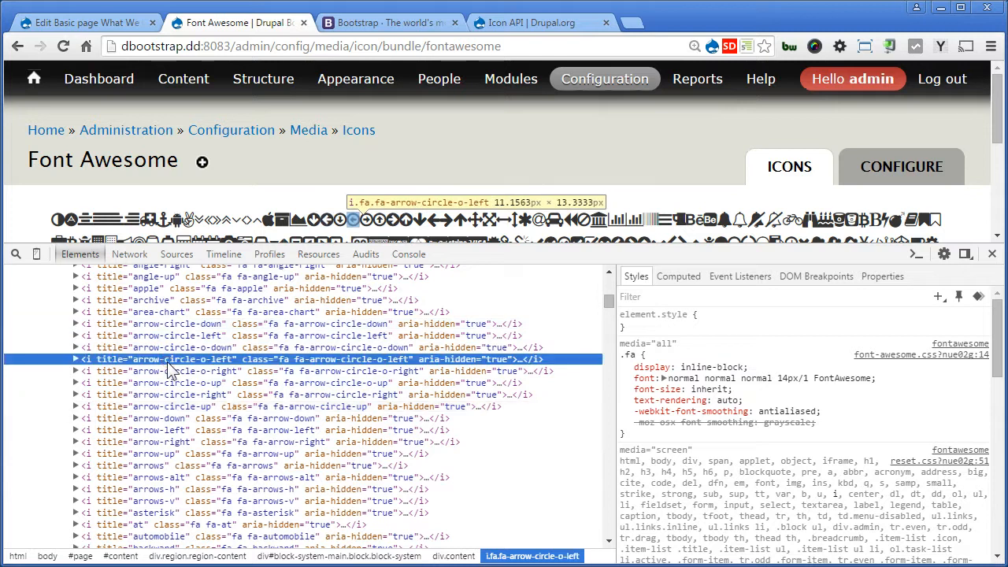
pyautogui.scroll(-1, 164, 417)
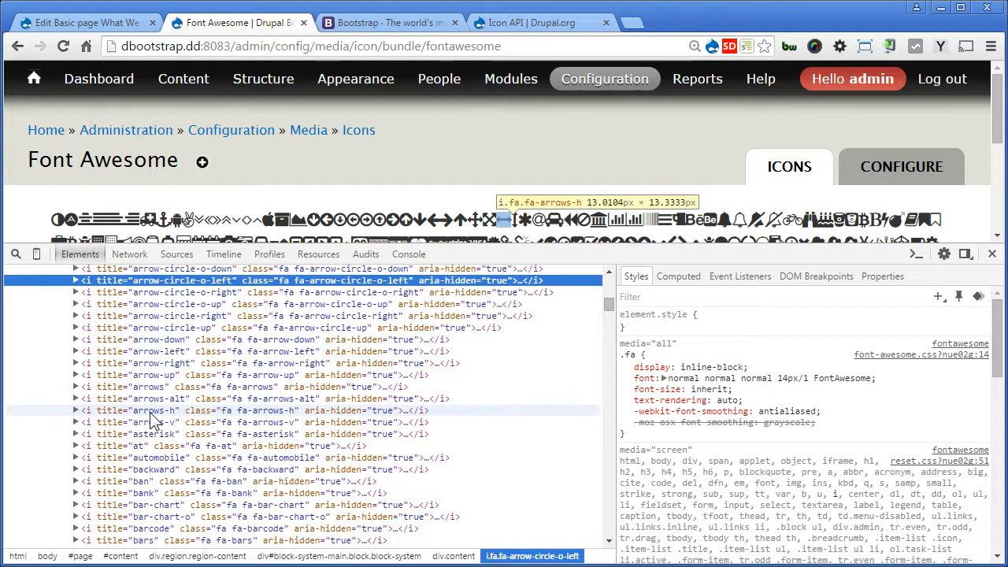
# Inspect the birthday cake icon and copy birthday-cake from its title attribute.
pyautogui.rightClick(827, 224)
pyautogui.click(880, 417)
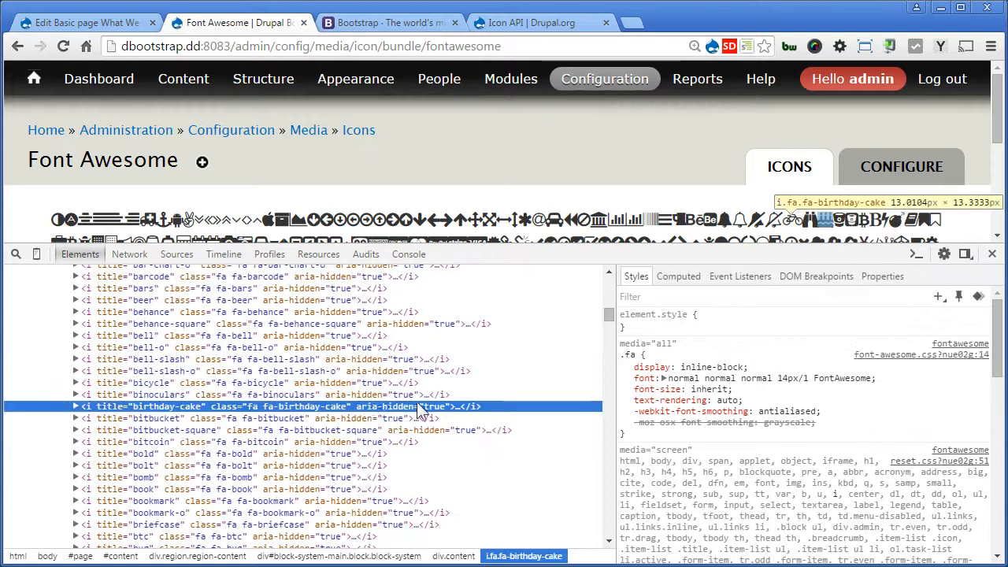
pyautogui.click(175, 408)
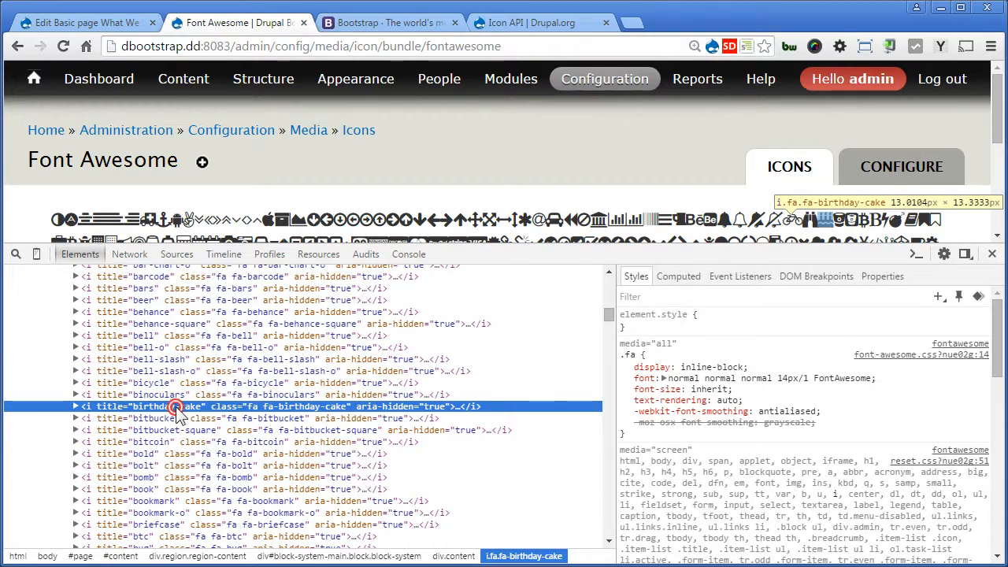
pyautogui.doubleClick(175, 407)
pyautogui.hotkey('ctrl', 'c')
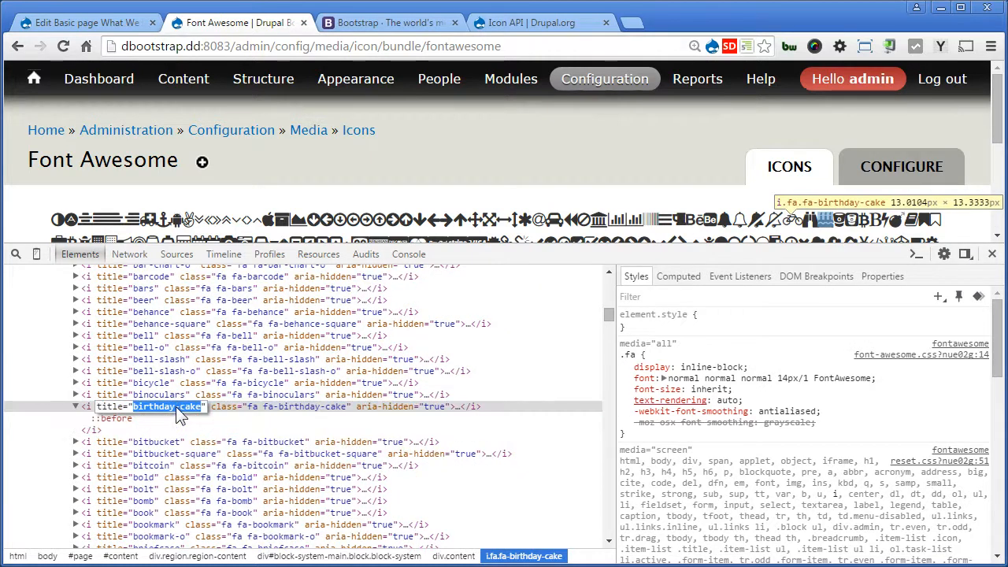
pyautogui.click(93, 412)
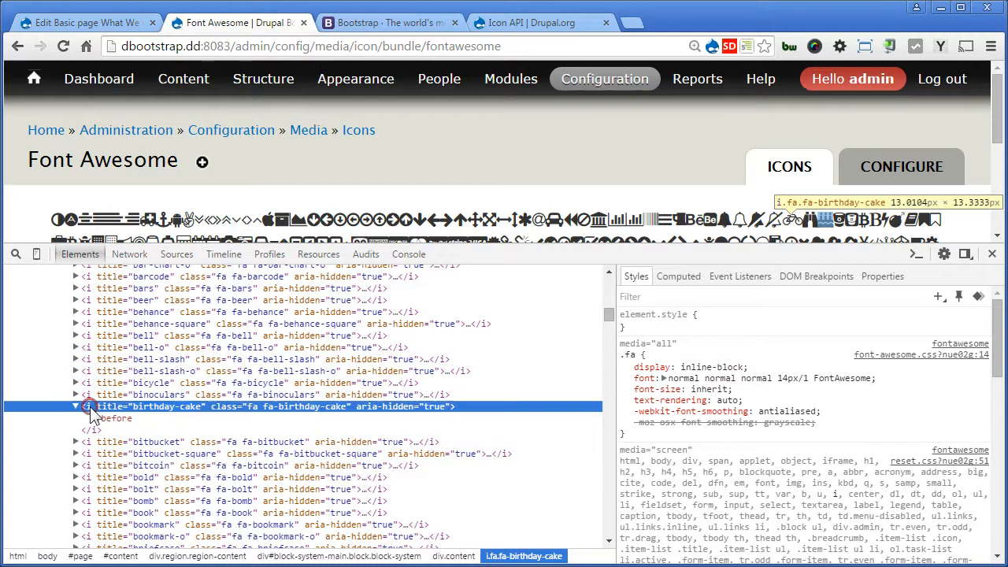
# Close the inspector, return to the What We Do page's edit form and replace %bundle in the body's icon token with fontawesome.
pyautogui.click(991, 254)
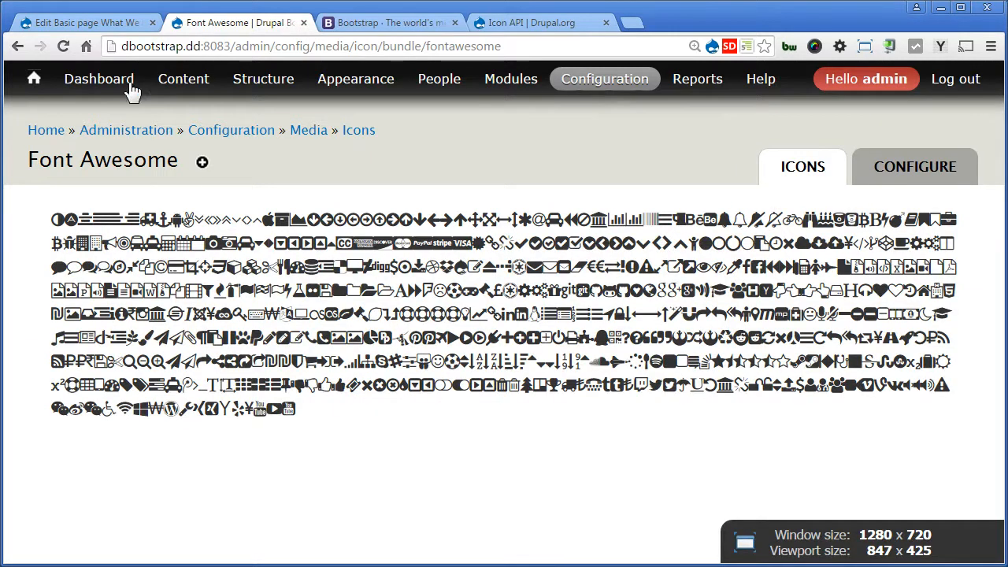
pyautogui.click(108, 22)
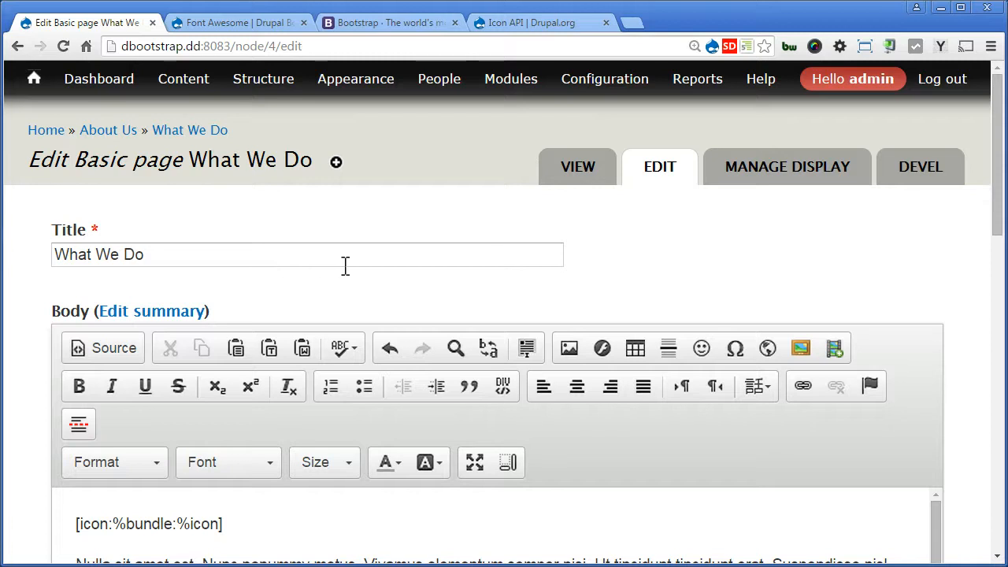
pyautogui.hotkey('ctrl', '0')
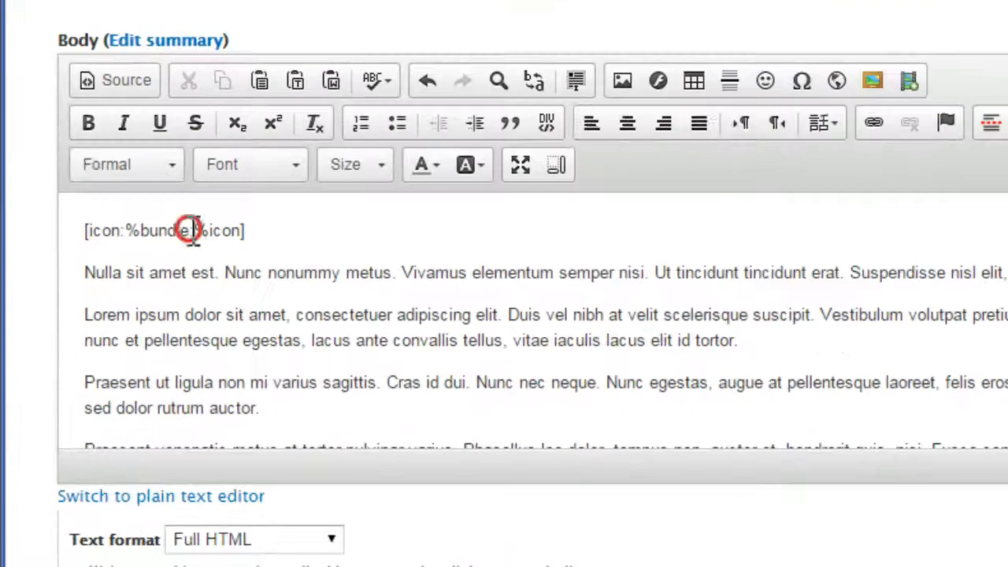
pyautogui.moveTo(116, 344); pyautogui.dragTo(81, 346)
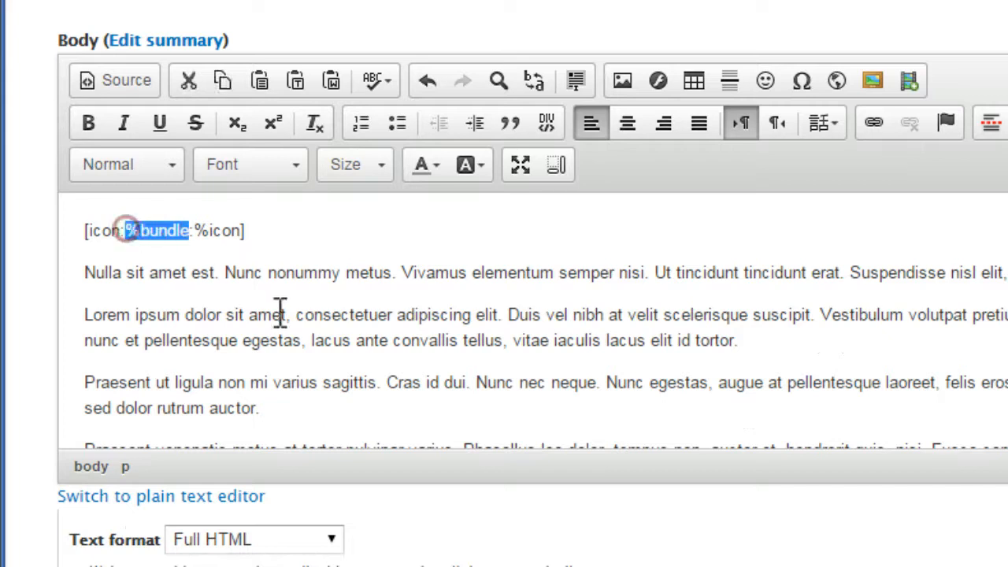
pyautogui.write('font')
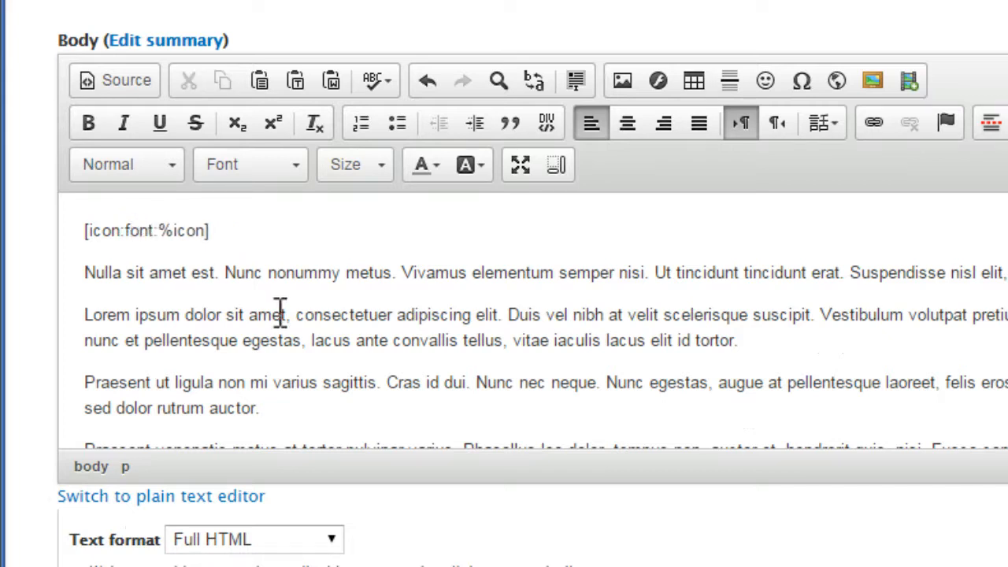
pyautogui.write('awesome:')
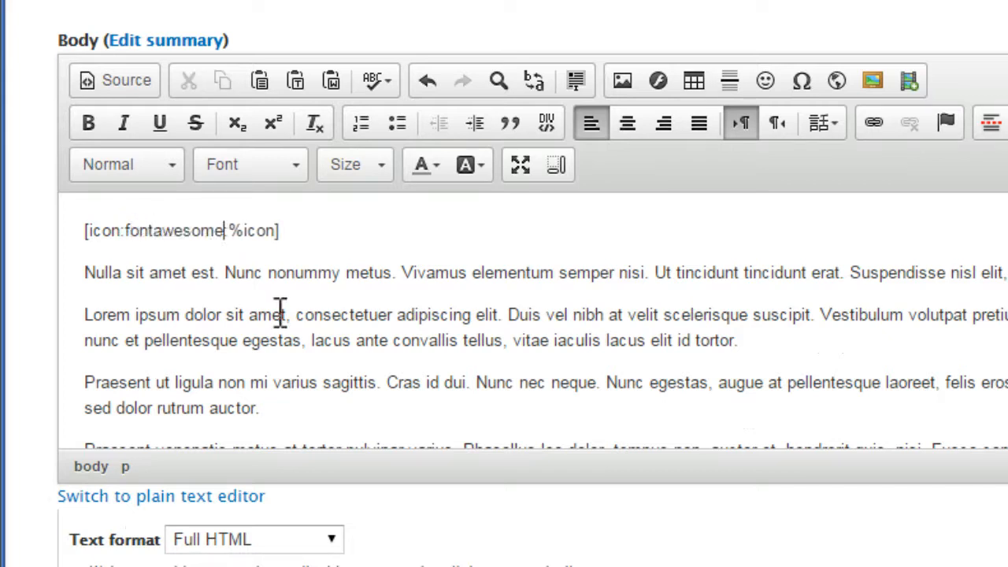
# Replace the %icon placeholder in the body's icon token with the copied birthday-cake name.
pyautogui.hotkey('shift', 'Right')
pyautogui.hotkey('shift', 'Right')
pyautogui.hotkey('shift', 'Right')
pyautogui.hotkey('shift', 'Right')
pyautogui.hotkey('shift', 'Right')
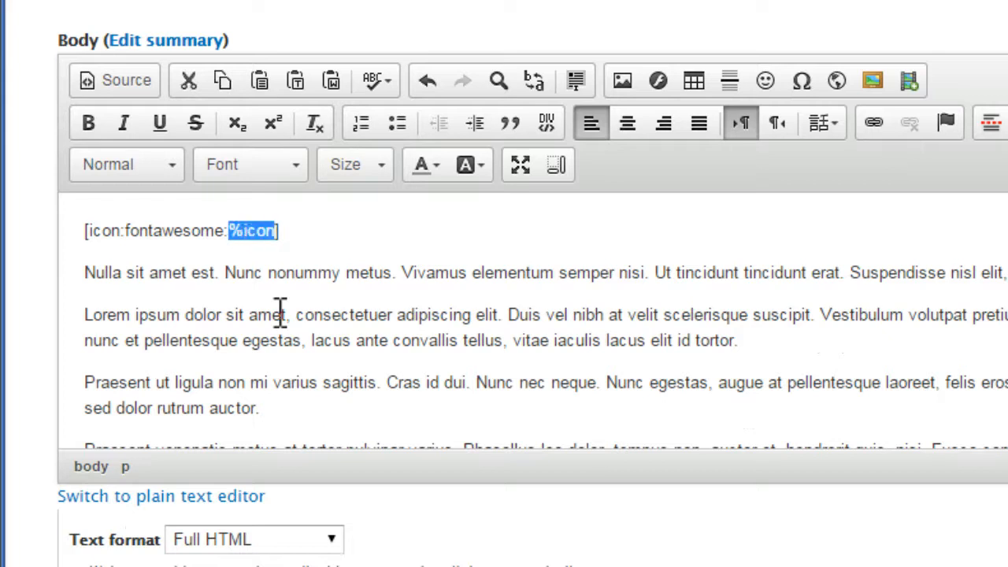
pyautogui.hotkey('ctrl', 'v')
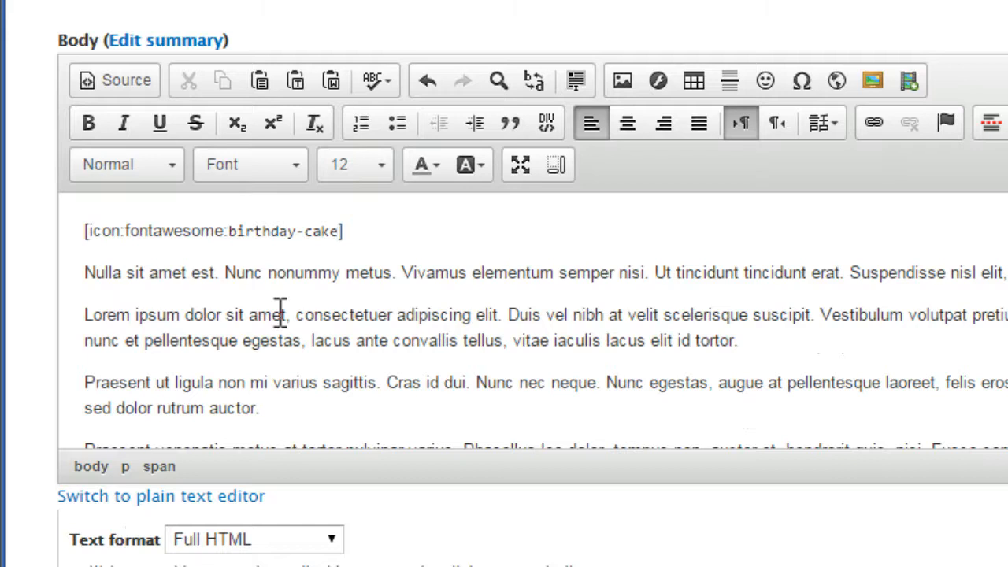
# Cut the [icon:fontawesome:birthday-cake] token from the body and paste it back as plain text to strip its formatting.
pyautogui.click(118, 80)
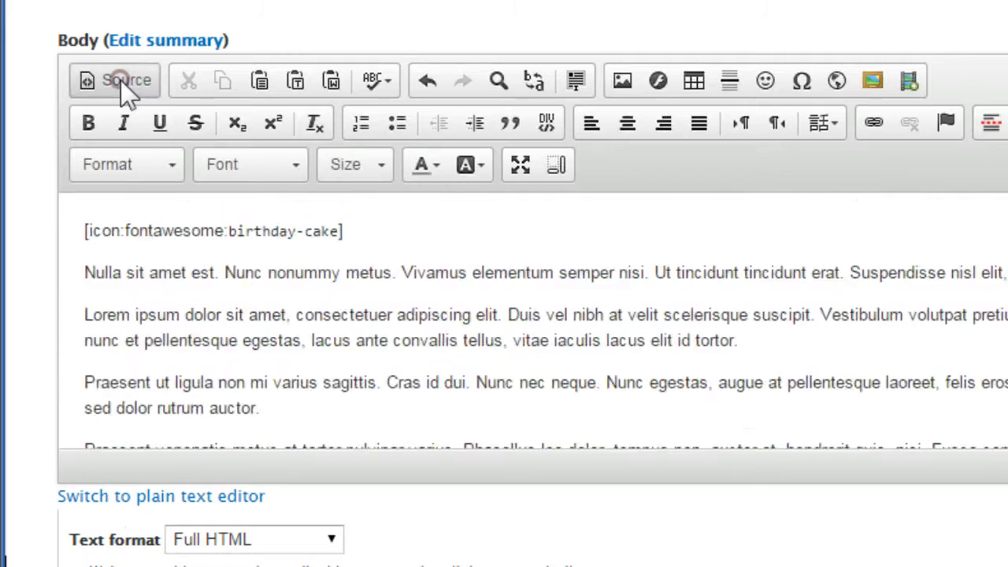
pyautogui.tripleClick(376, 231)
pyautogui.hotkey('ctrl', 'c')
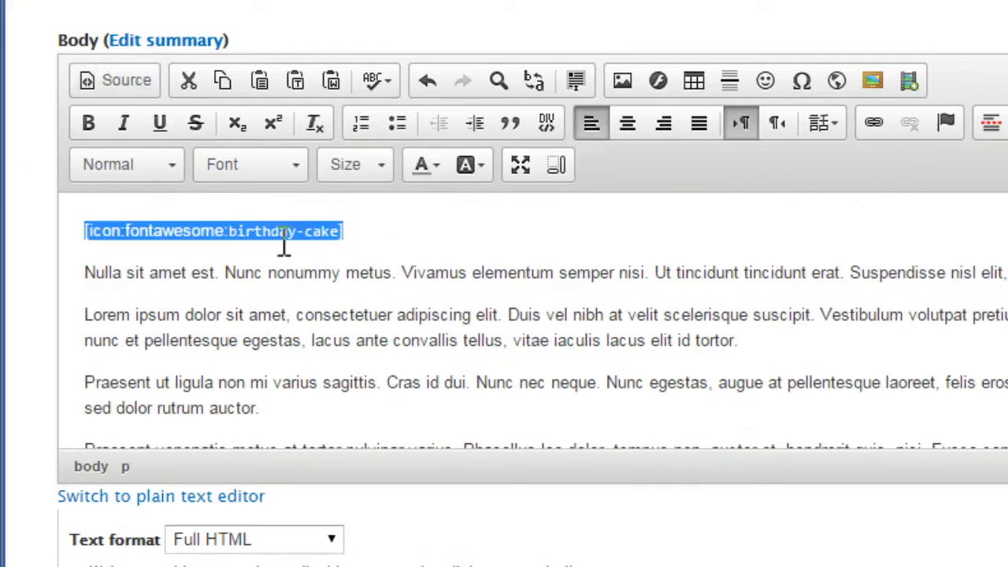
pyautogui.press('Delete')
pyautogui.click(295, 80)
pyautogui.hotkey('ctrl', 'v')
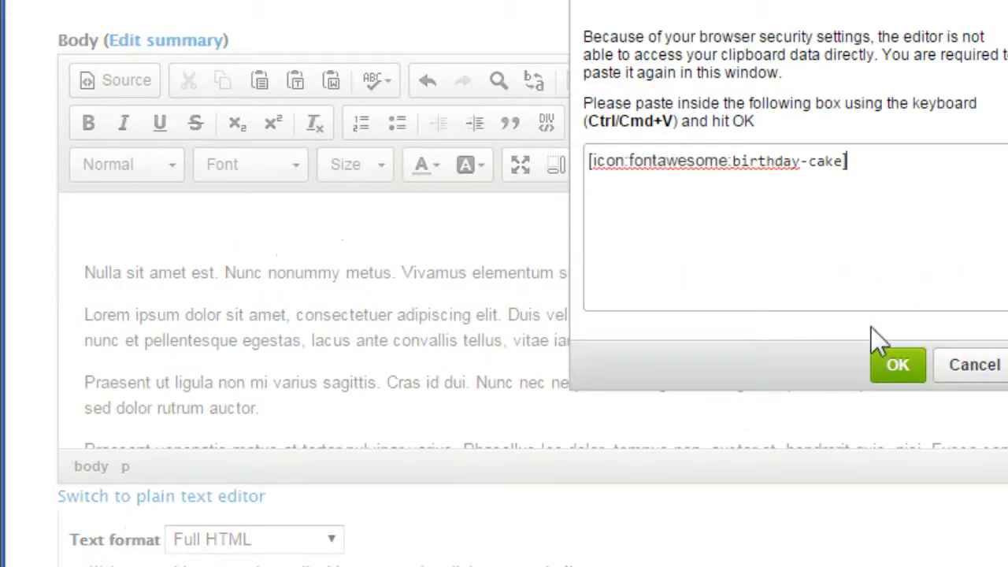
pyautogui.click(896, 378)
# Check the token in the body's HTML source, return to the formatted view and save the What We Do page.
pyautogui.click(126, 80)
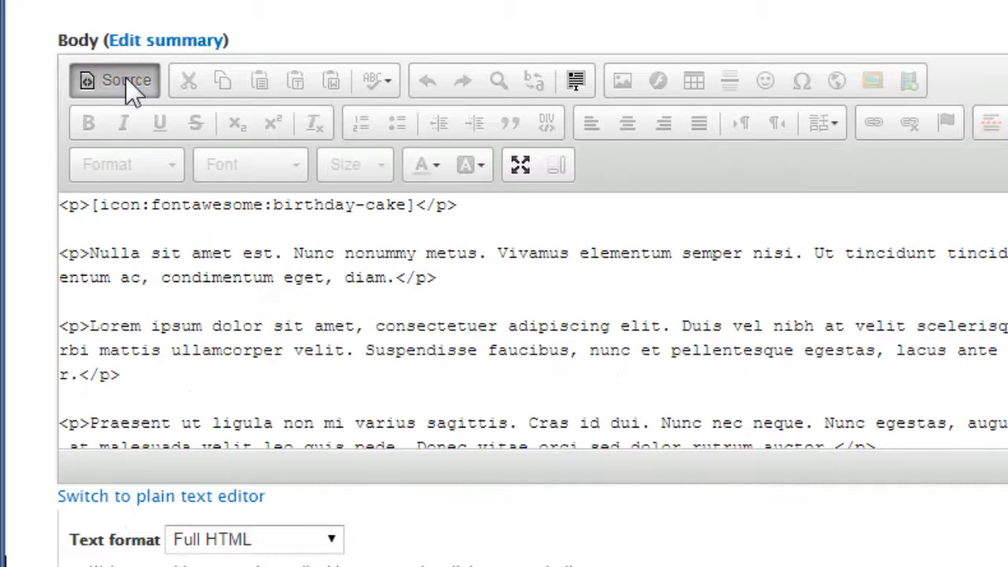
pyautogui.click(130, 79)
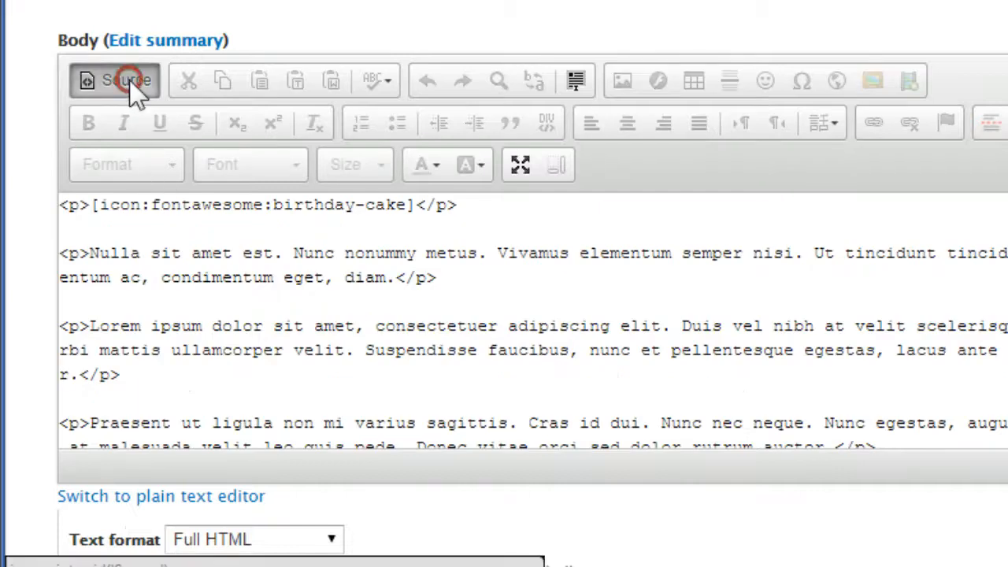
pyautogui.scroll(-10, 40, 342)
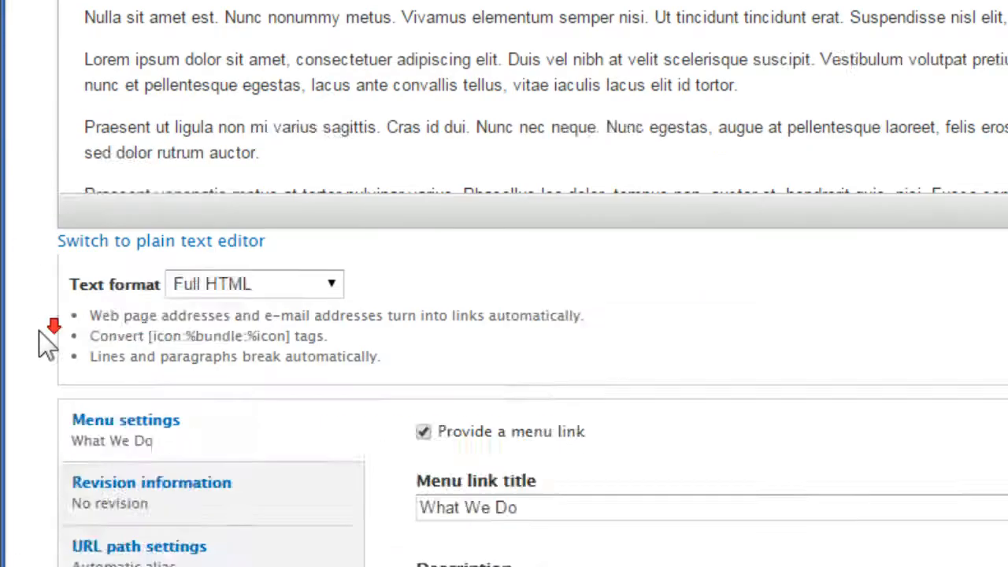
pyautogui.click(102, 482)
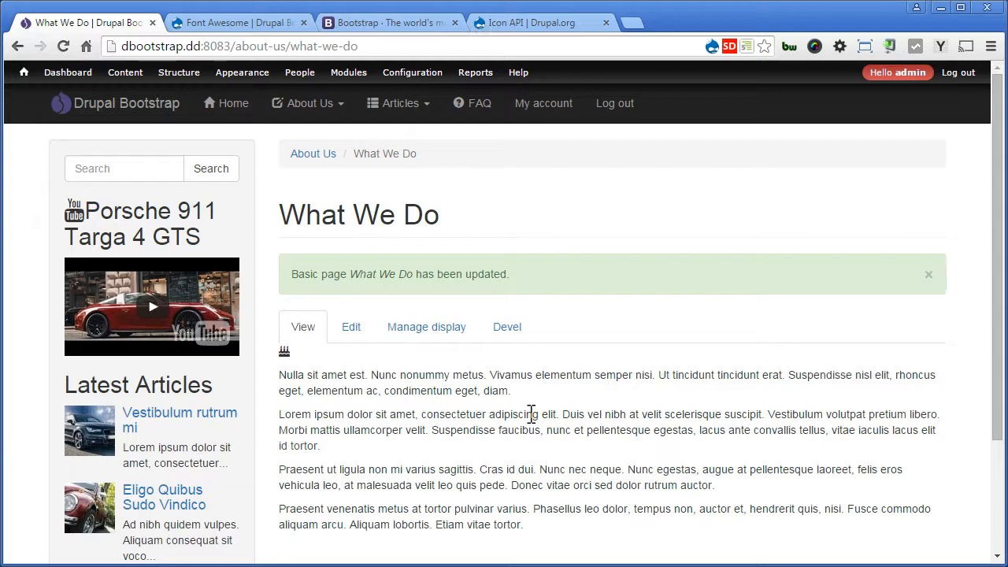
# From the Icons configuration page, open Font Awesome's provider website in a new browser tab and browse its complete icon list.
pyautogui.click(254, 19)
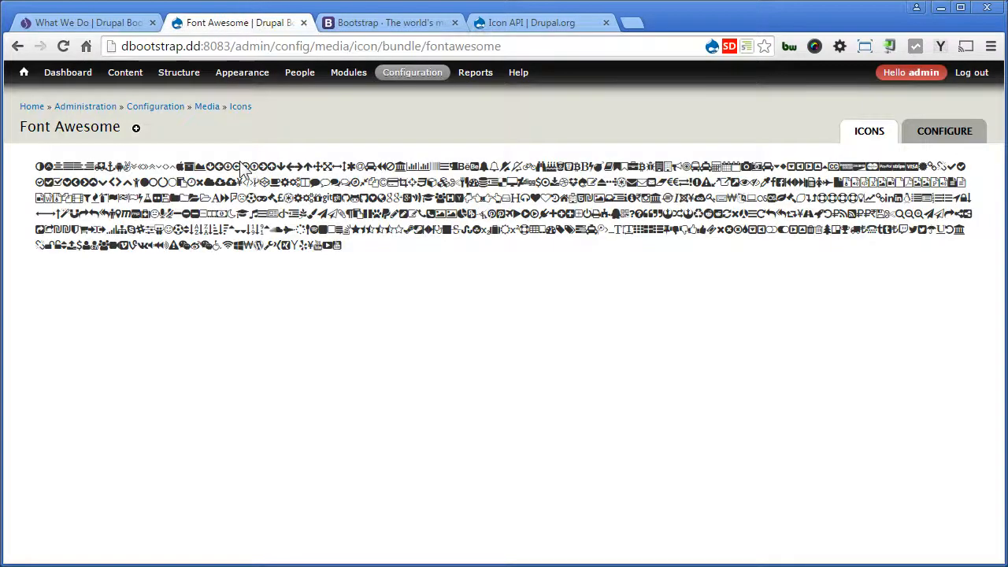
pyautogui.click(237, 106)
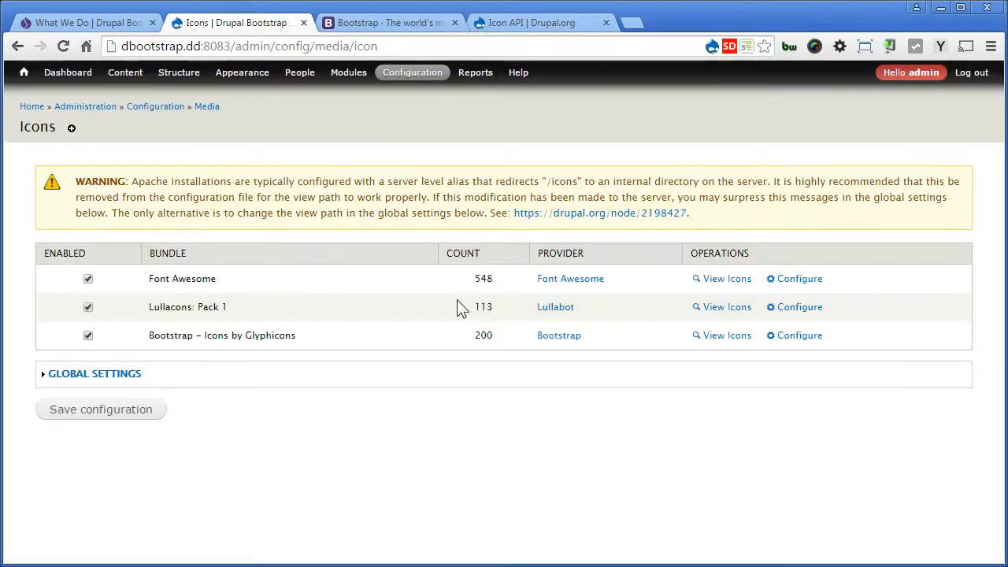
pyautogui.rightClick(558, 287)
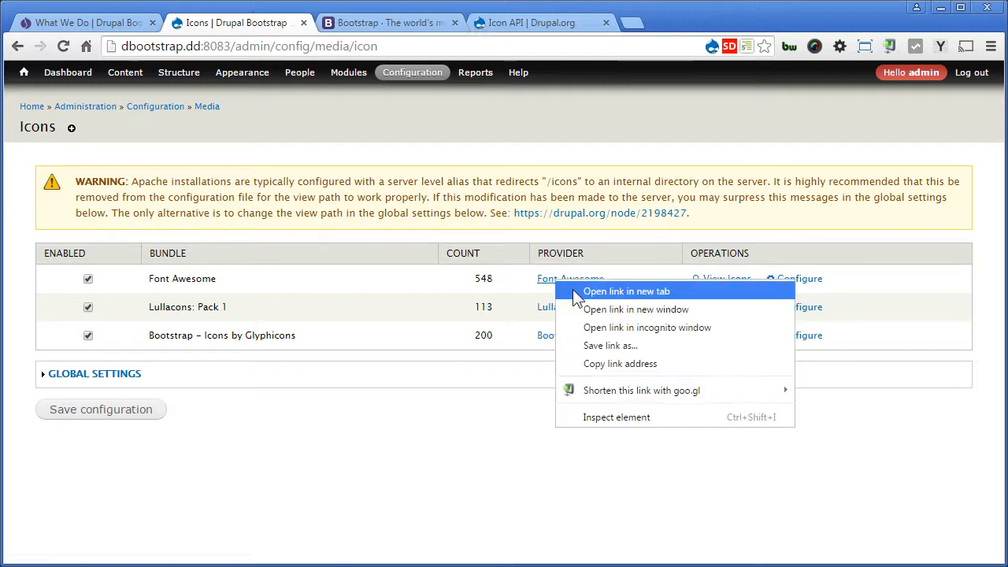
pyautogui.click(574, 292)
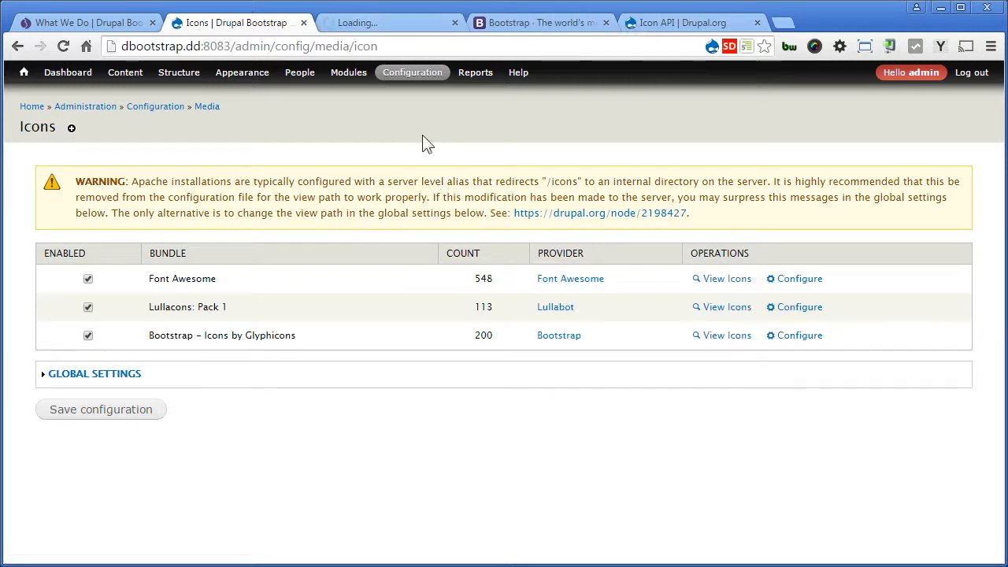
pyautogui.click(392, 17)
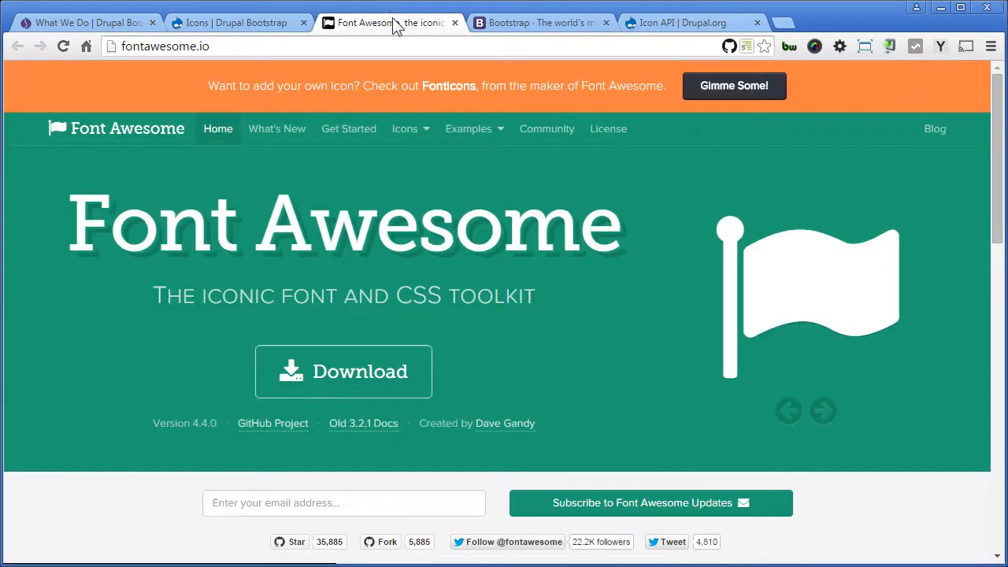
pyautogui.click(394, 128)
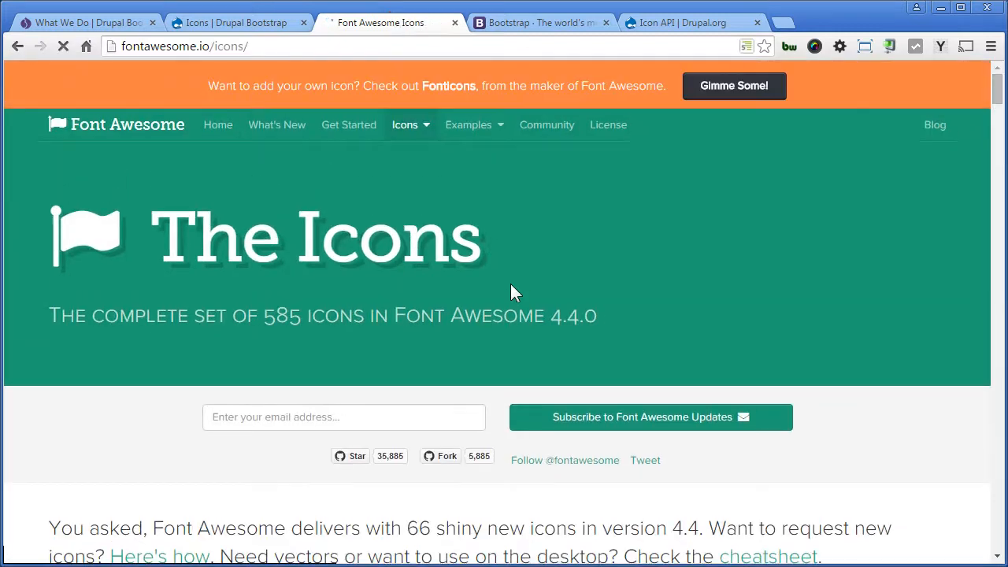
pyautogui.moveTo(997, 95); pyautogui.dragTo(1002, 146)
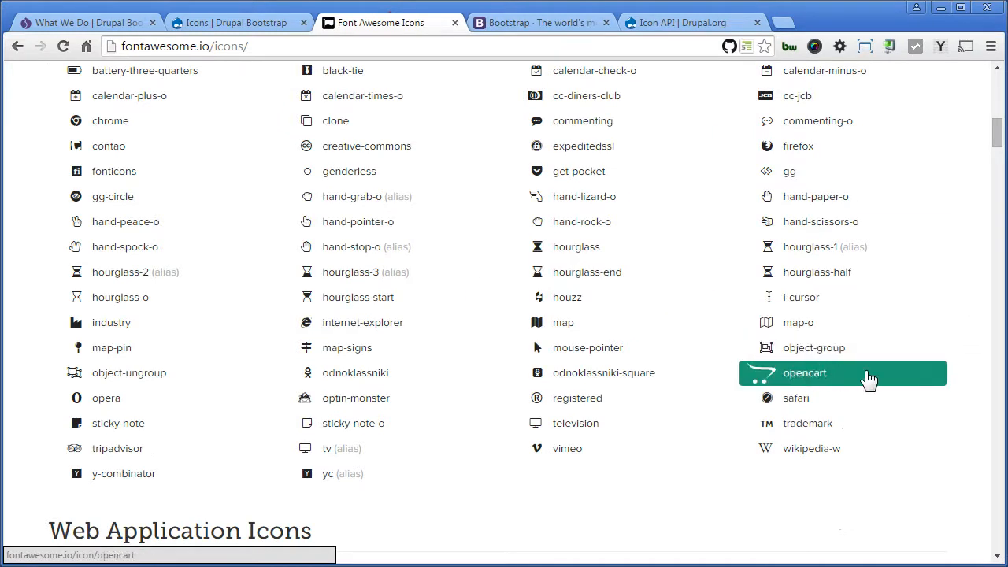
# View the icons of the Lullacons: Pack 1 bundle and highlight its machine name, lullacons_pack1, in the page address.
pyautogui.click(266, 26)
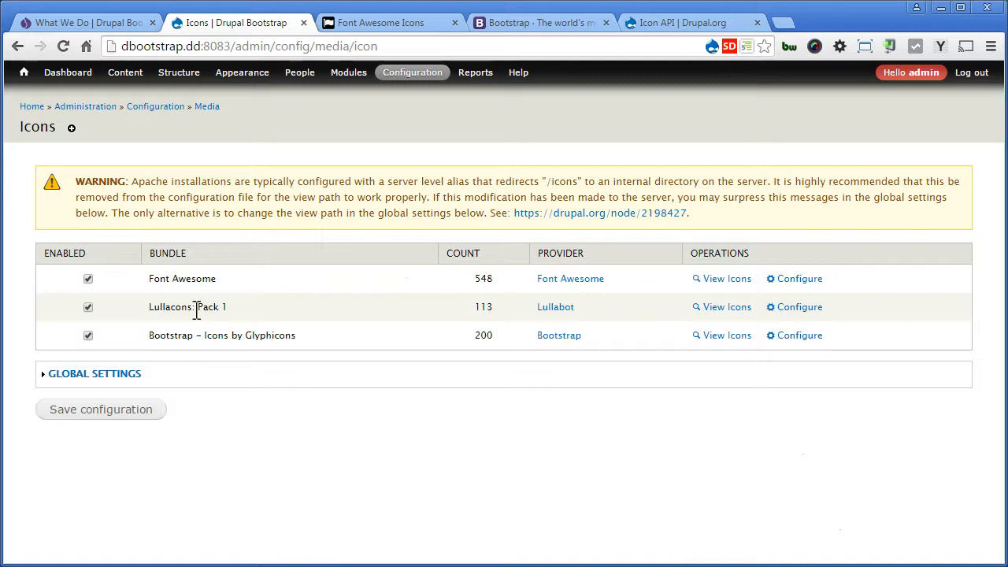
pyautogui.click(720, 308)
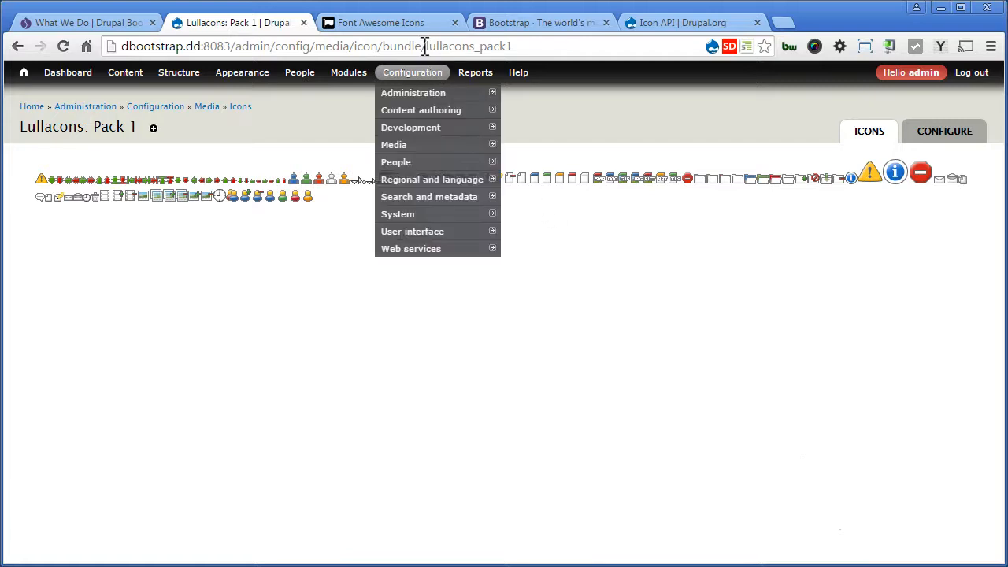
pyautogui.moveTo(428, 46); pyautogui.dragTo(521, 47)
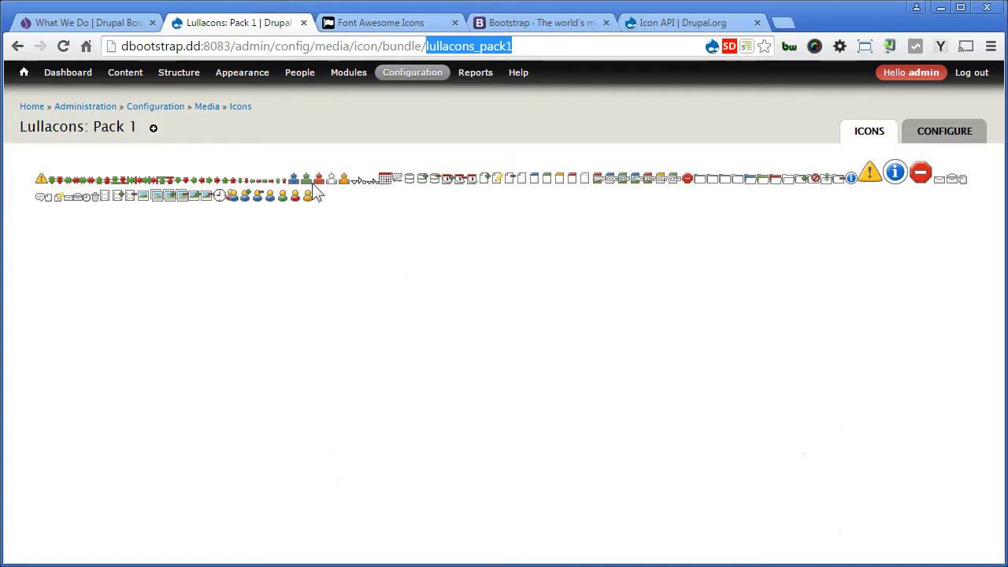
# Enlarge the Lullacons icons, inspect the large blue info icon and examine its and the neighbouring icons' title attributes, then close the inspector.
pyautogui.click(370, 215)
pyautogui.hotkey('ctrl', '+')
pyautogui.hotkey('ctrl', '+')
pyautogui.hotkey('ctrl', '+')
pyautogui.hotkey('ctrl', '+')
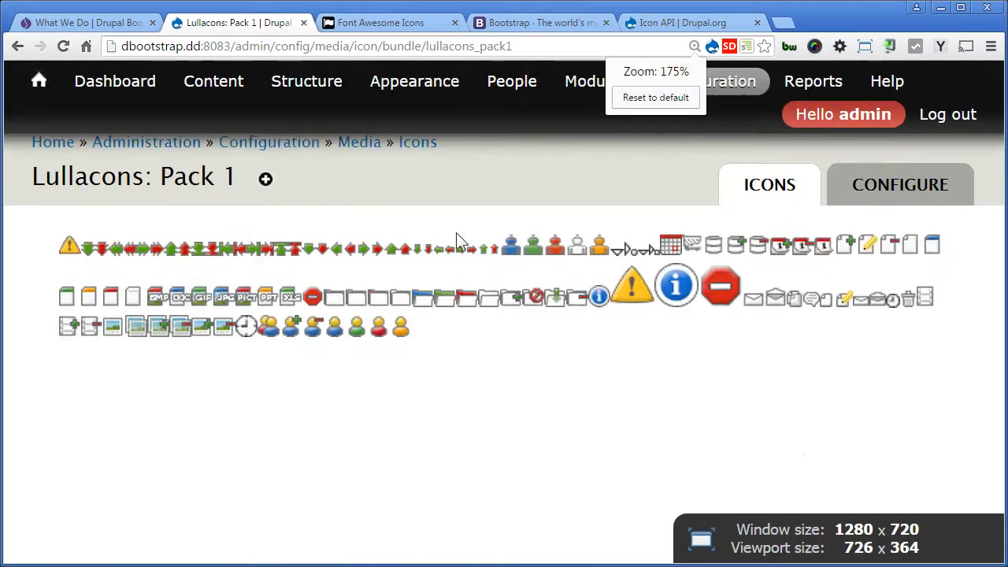
pyautogui.rightClick(677, 285)
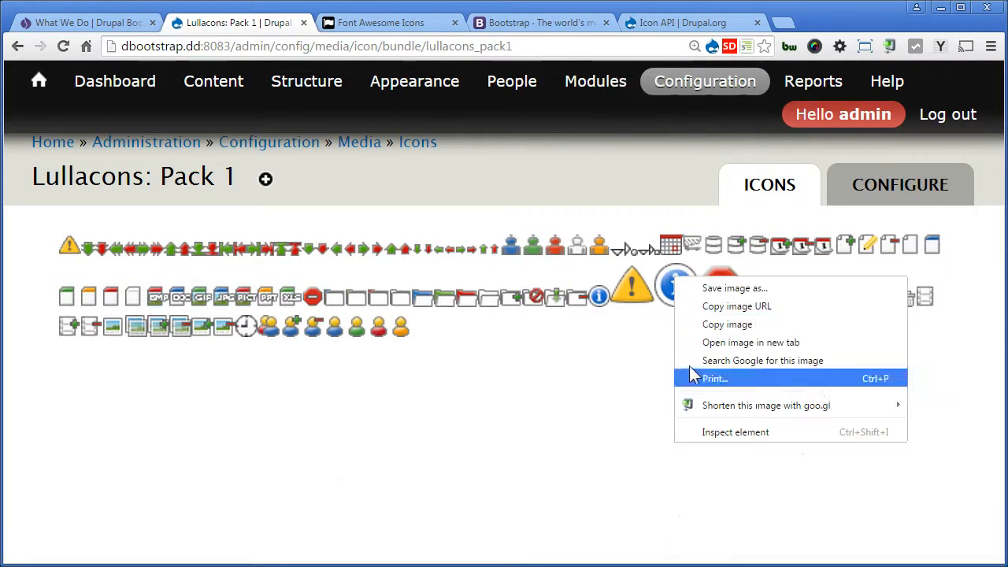
pyautogui.click(701, 429)
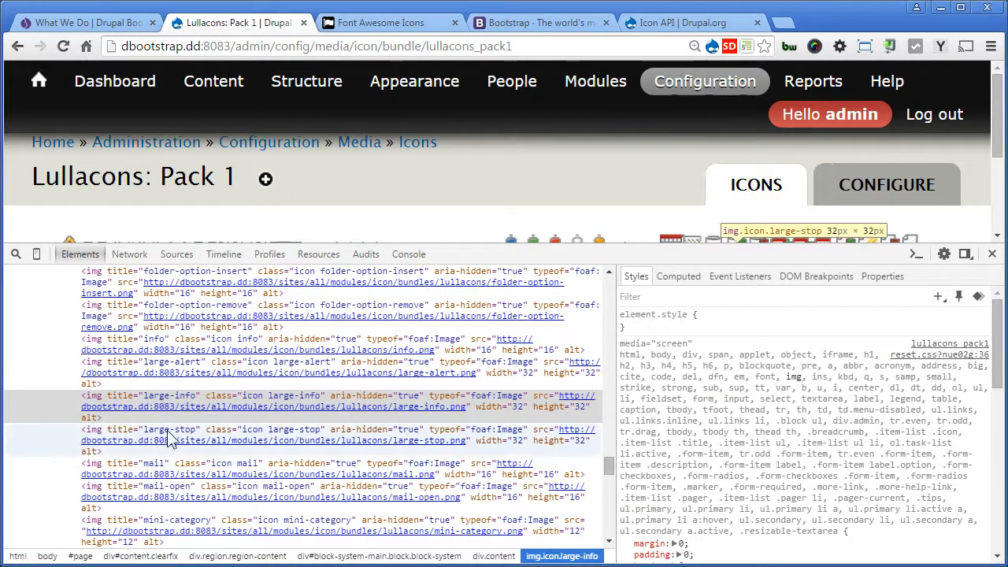
pyautogui.click(991, 254)
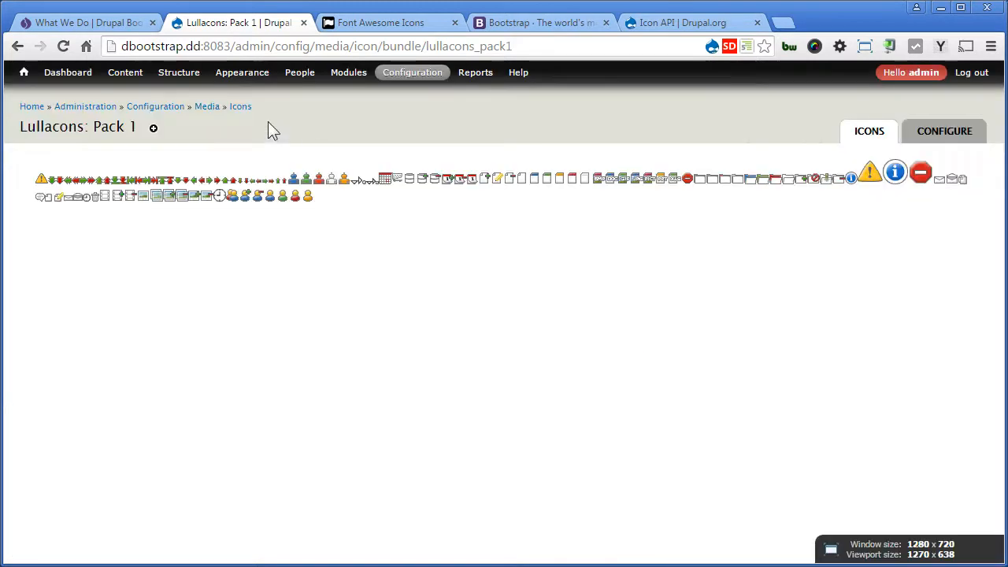
# From the Icons configuration page, open the Lullabot provider's article in a new browser tab and browse its icon images.
pyautogui.click(241, 107)
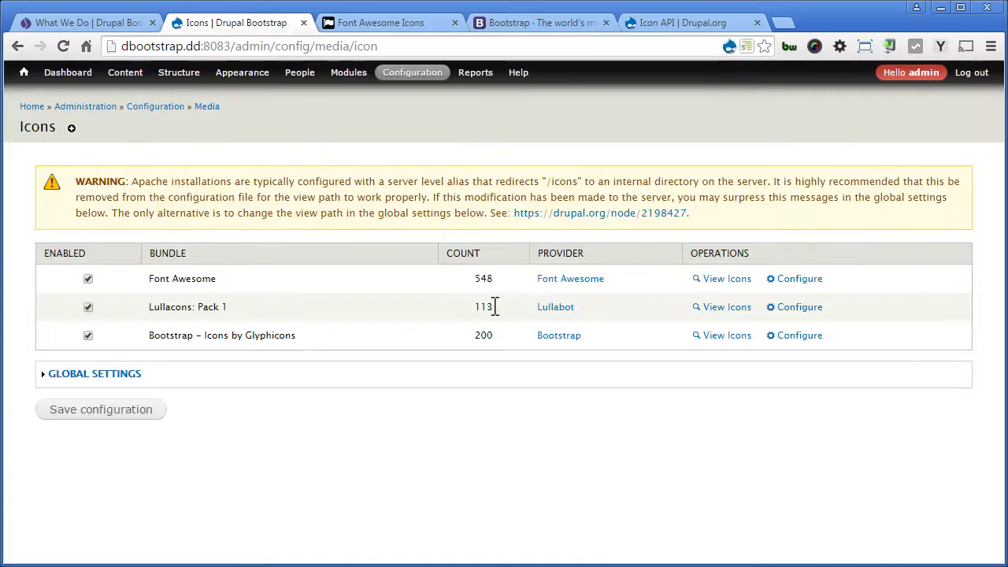
pyautogui.rightClick(552, 306)
pyautogui.click(622, 316)
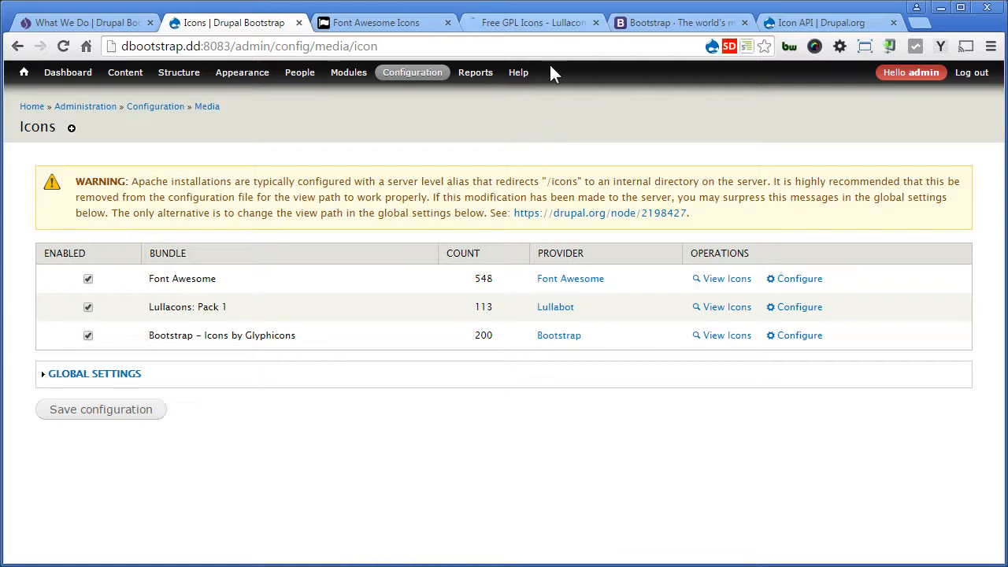
pyautogui.click(549, 22)
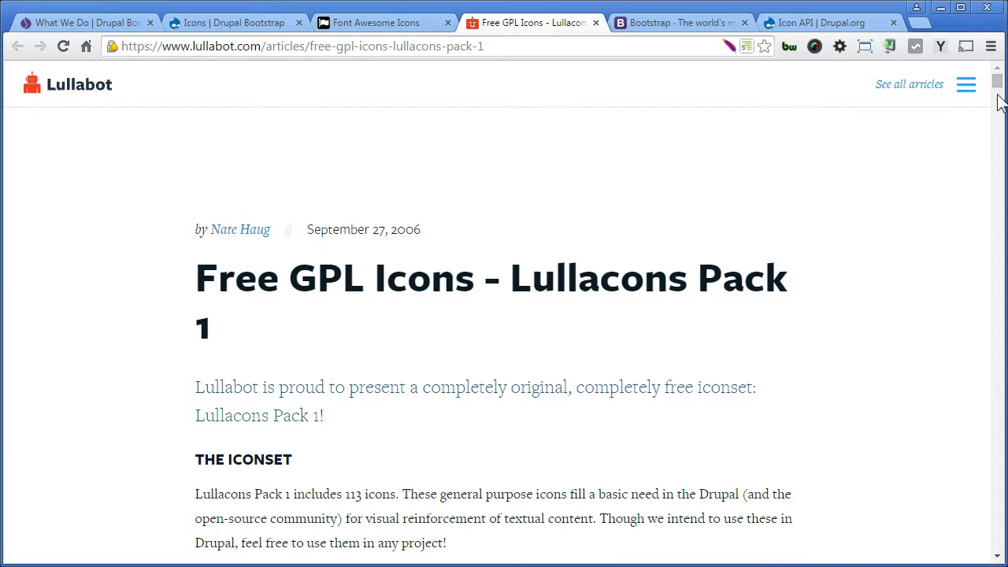
pyautogui.moveTo(999, 82); pyautogui.dragTo(999, 93)
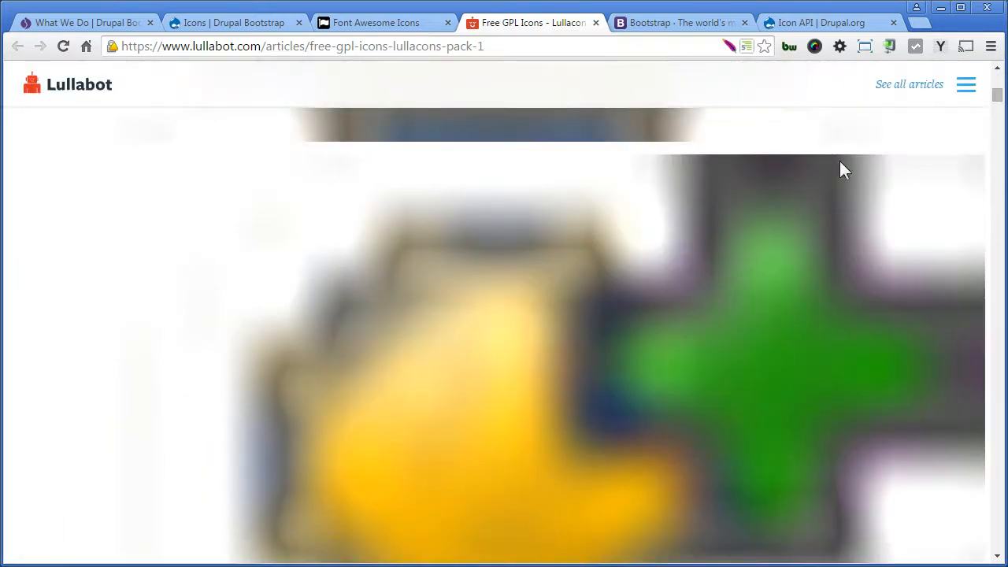
# Inspect the oversized icon image in the Lullabot article, set its width style to auto, and close the inspector.
pyautogui.rightClick(416, 254)
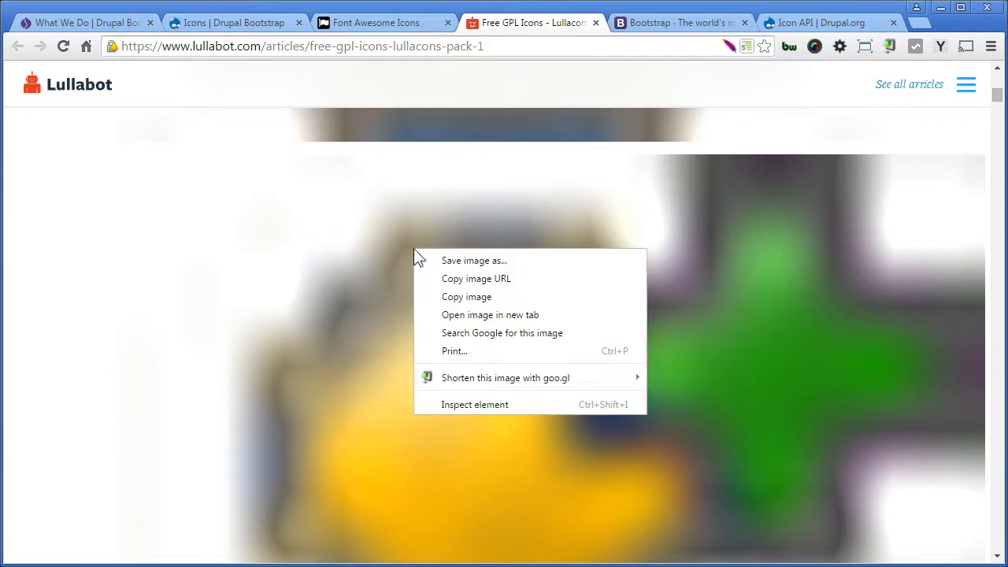
pyautogui.click(453, 404)
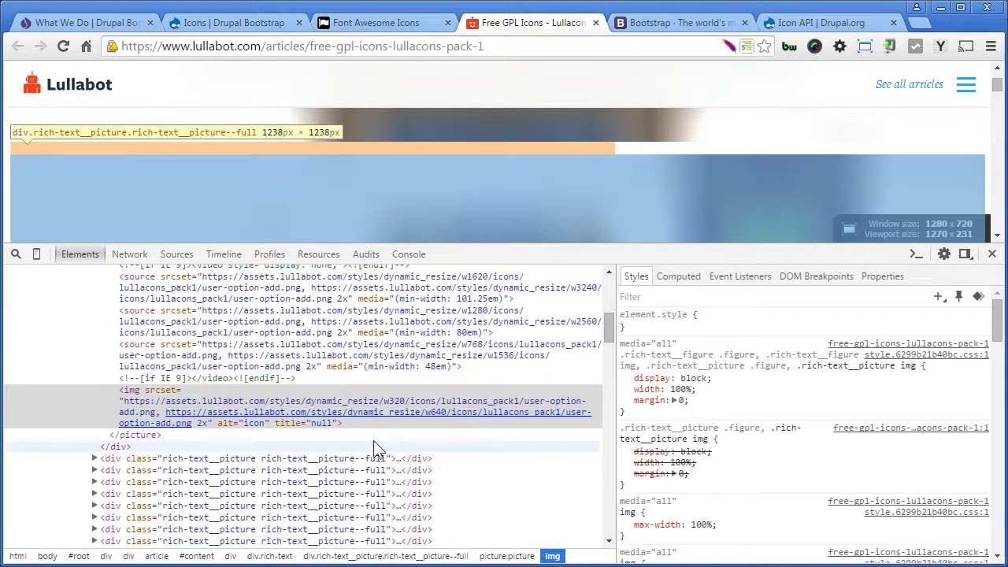
pyautogui.click(681, 389)
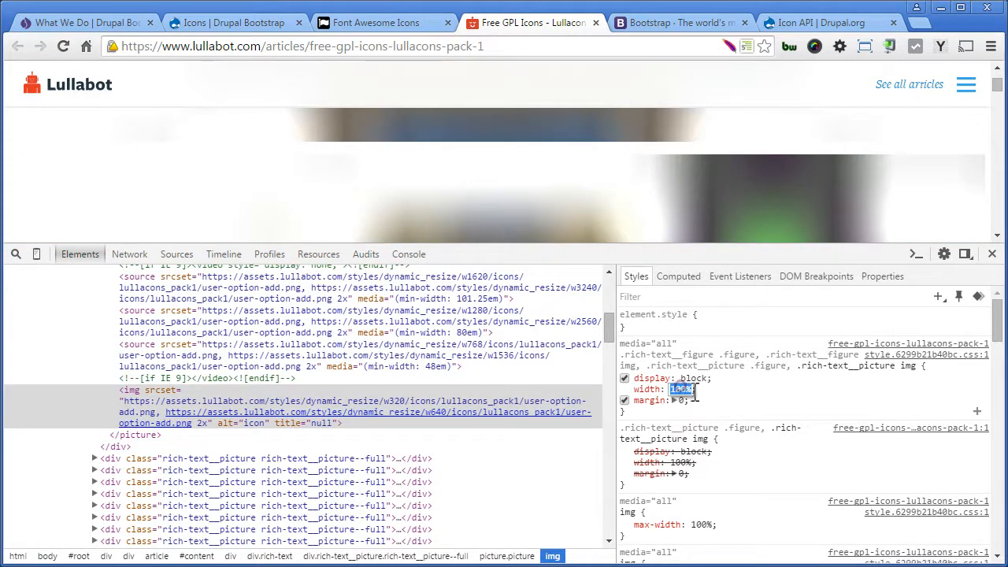
pyautogui.write('auto')
pyautogui.click(737, 408)
pyautogui.click(991, 254)
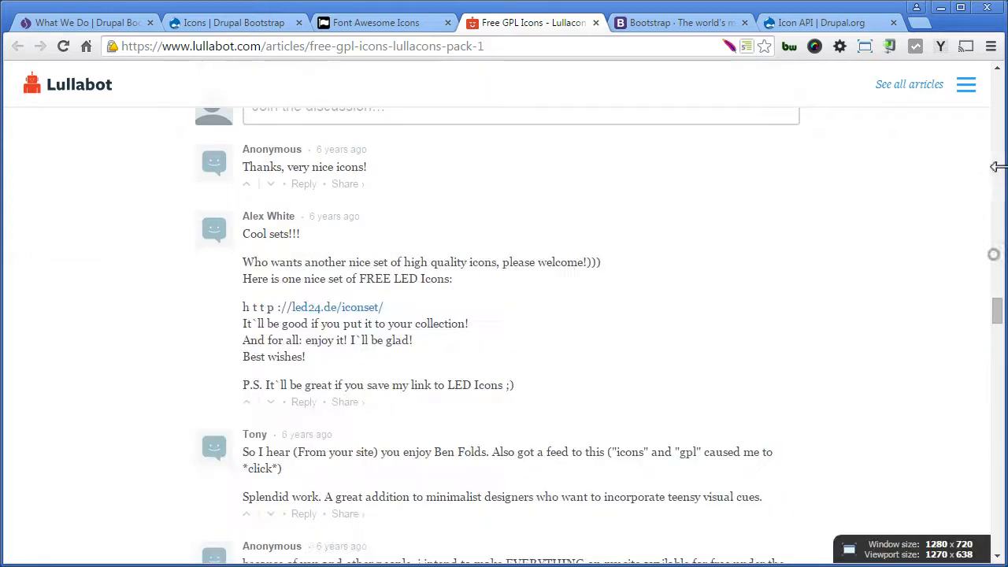
# Browse the article's resized icons, then examine the icon file names in the downloaded lullacons_pack1 folder, including database-option-remove.
pyautogui.moveTo(997, 315); pyautogui.dragTo(990, 187)
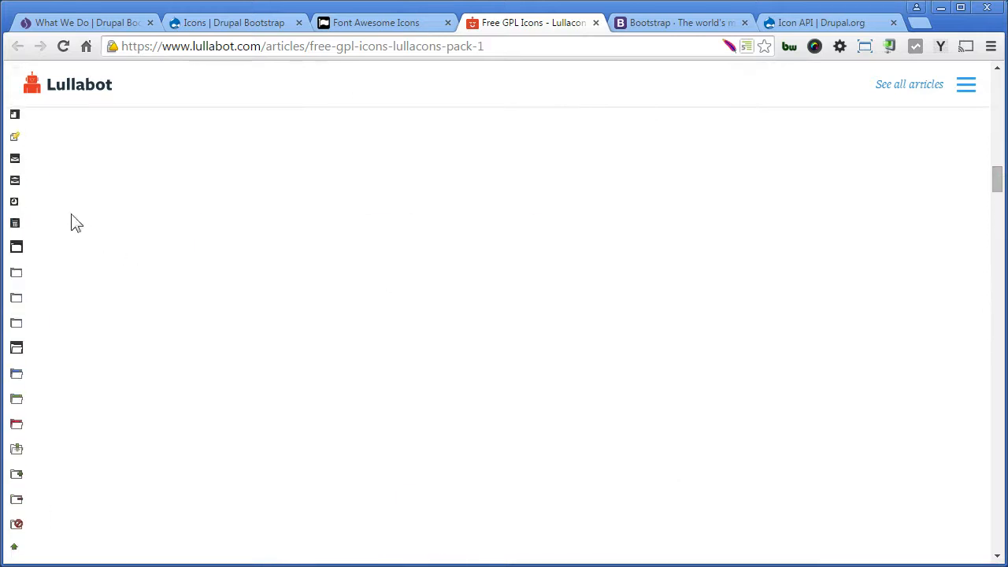
pyautogui.moveTo(997, 180); pyautogui.dragTo(997, 289)
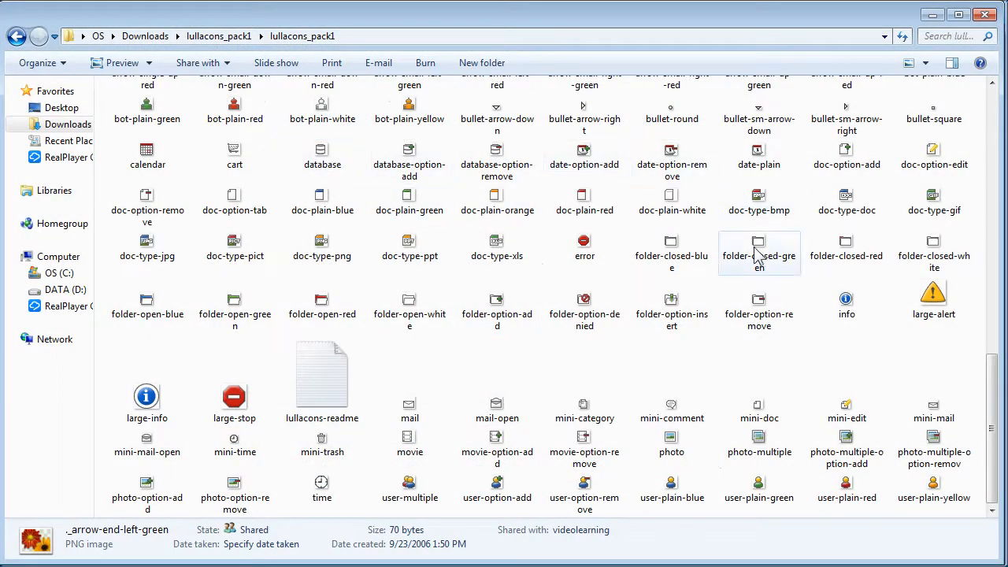
pyautogui.click(499, 178)
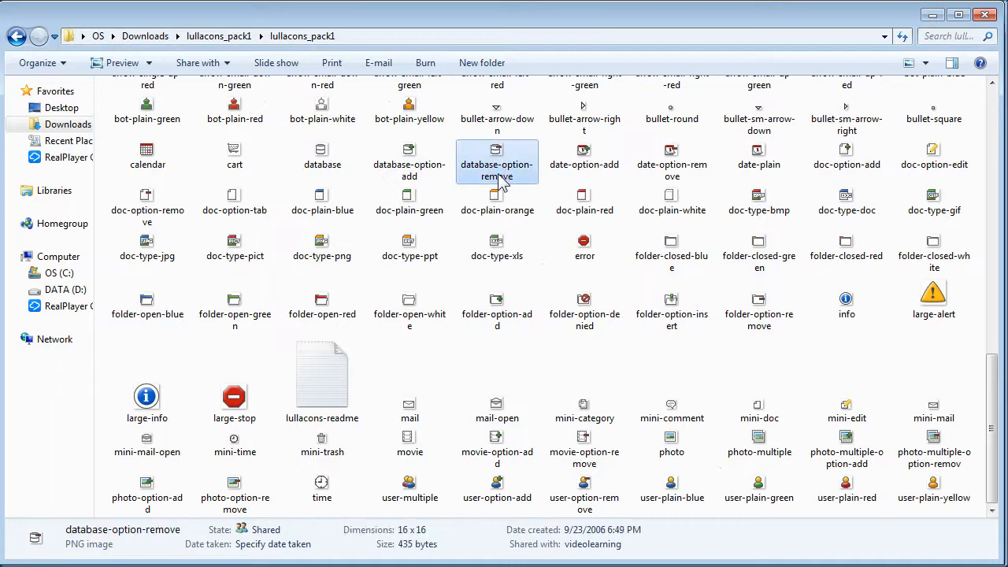
pyautogui.click(589, 173)
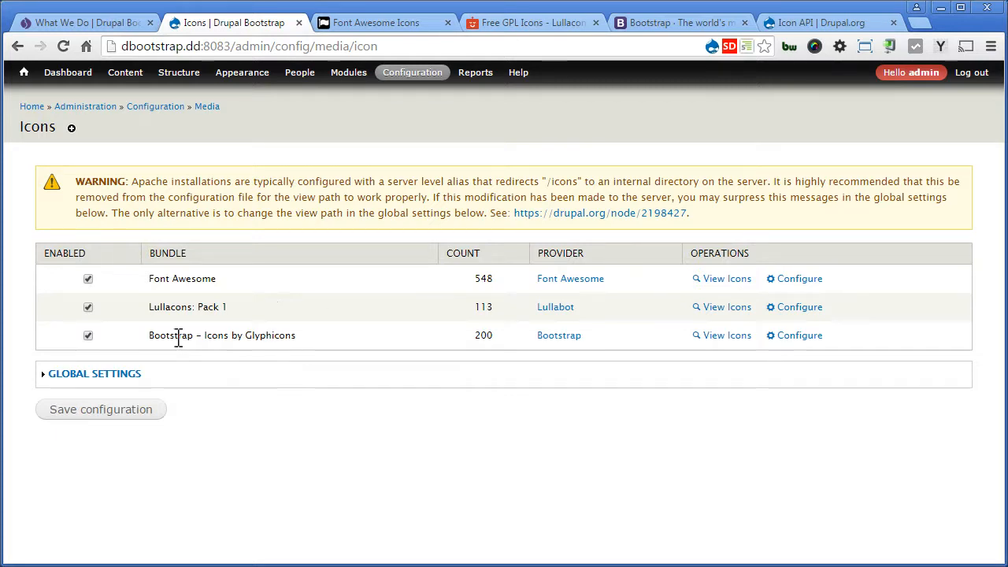
# View the icons of the Bootstrap – Icons by Glyphicons bundle and highlight its machine name, bootstrap, in the page address.
pyautogui.click(716, 335)
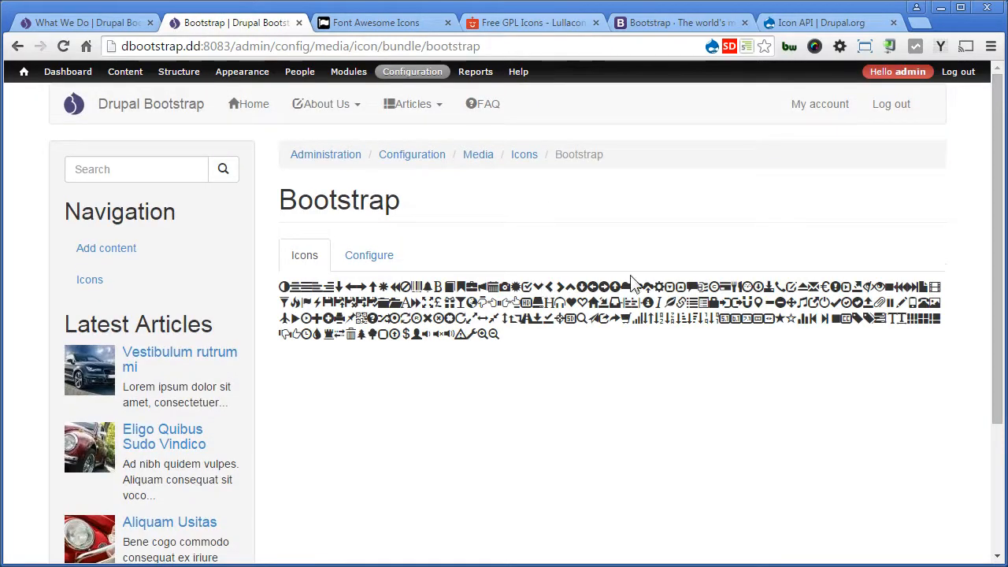
pyautogui.doubleClick(443, 46)
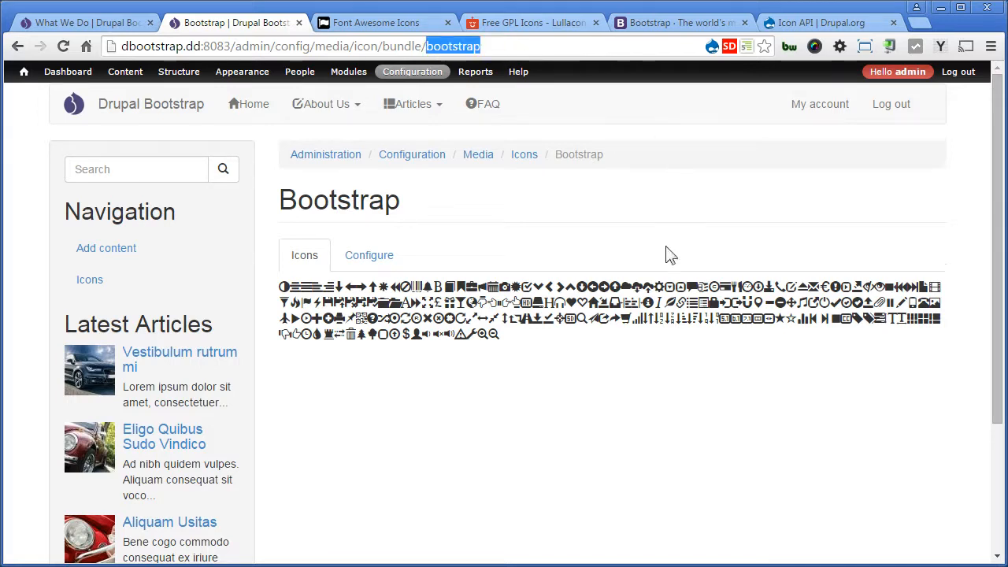
pyautogui.click(491, 291)
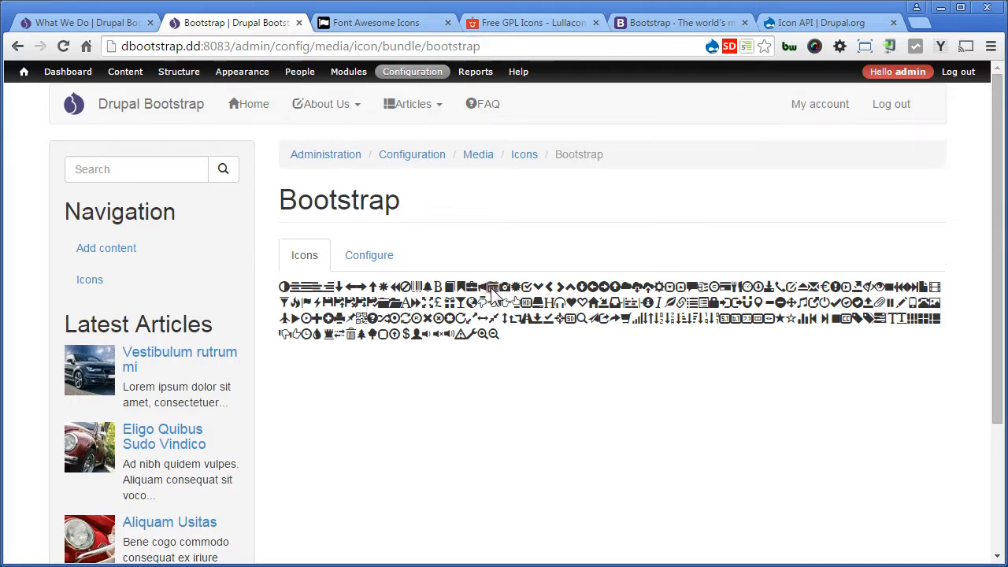
# Enlarge the Bootstrap icons to 150%, inspect one and examine the title attributes of the glyphicons listed around it, then close the inspector.
pyautogui.keyDown('ctrl'); pyautogui.scroll(3, 495, 292); pyautogui.keyUp('ctrl')
pyautogui.scroll(-3, 546, 326)
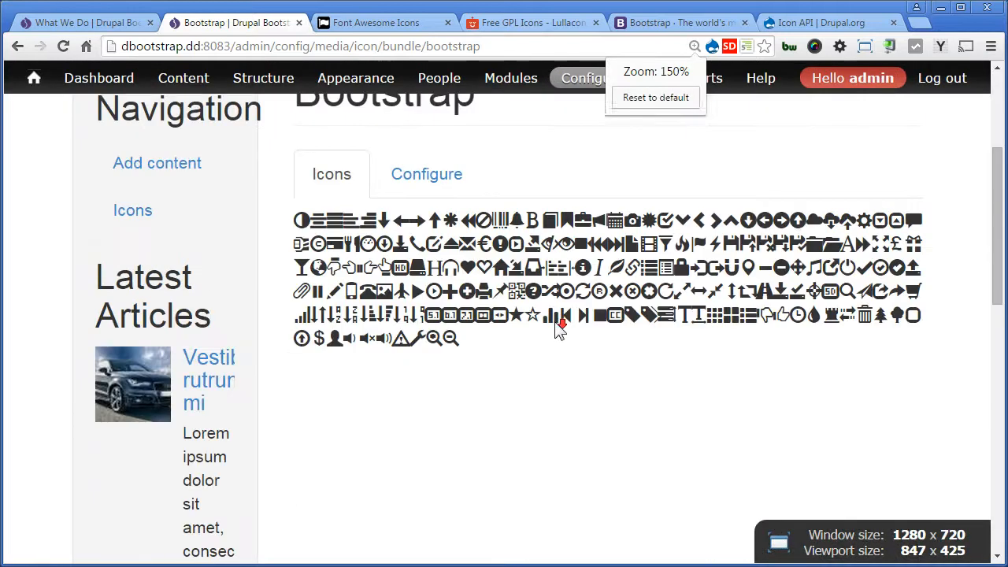
pyautogui.rightClick(538, 228)
pyautogui.click(619, 414)
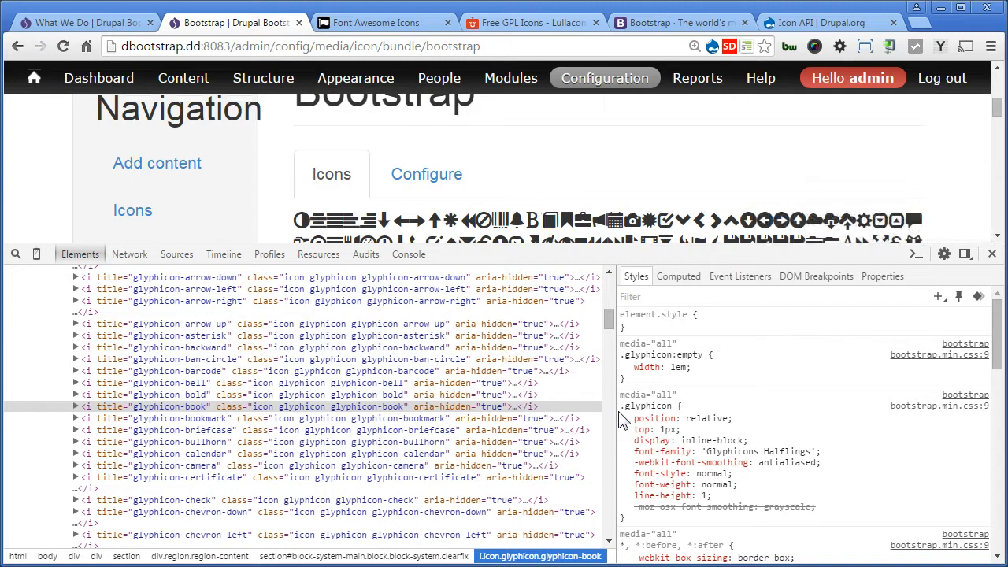
pyautogui.click(182, 347)
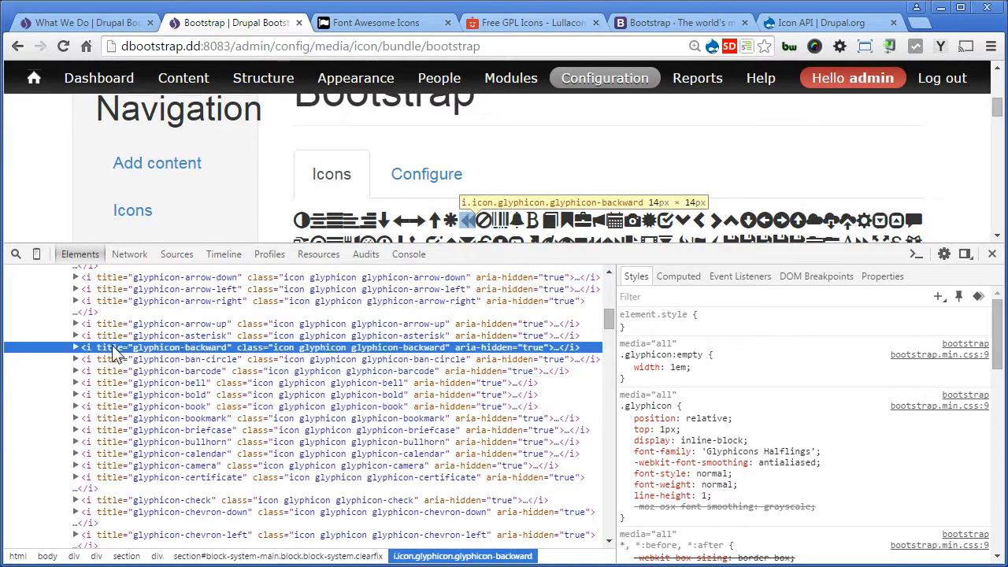
pyautogui.click(177, 418)
pyautogui.scroll(-3, 180, 429)
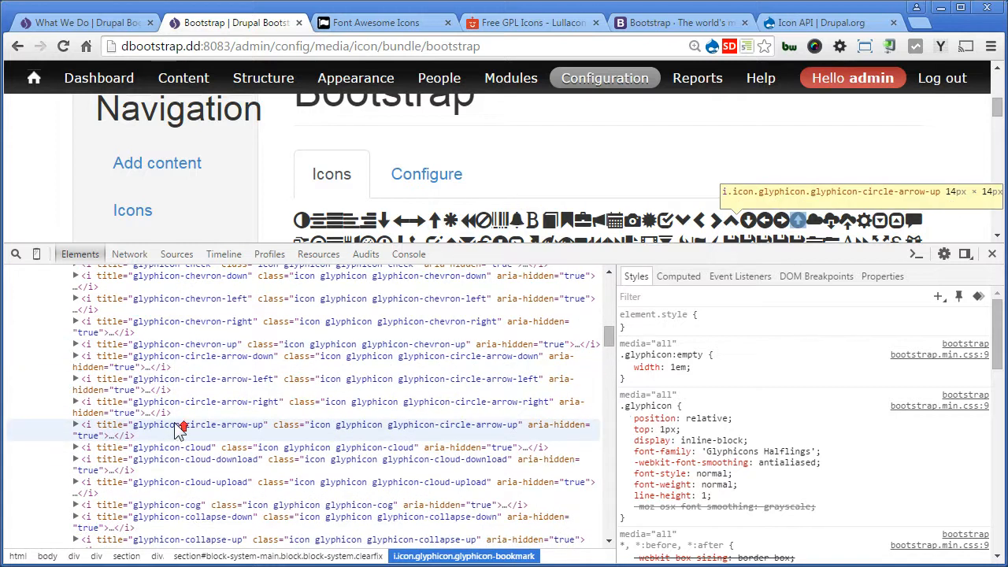
pyautogui.scroll(3, 180, 429)
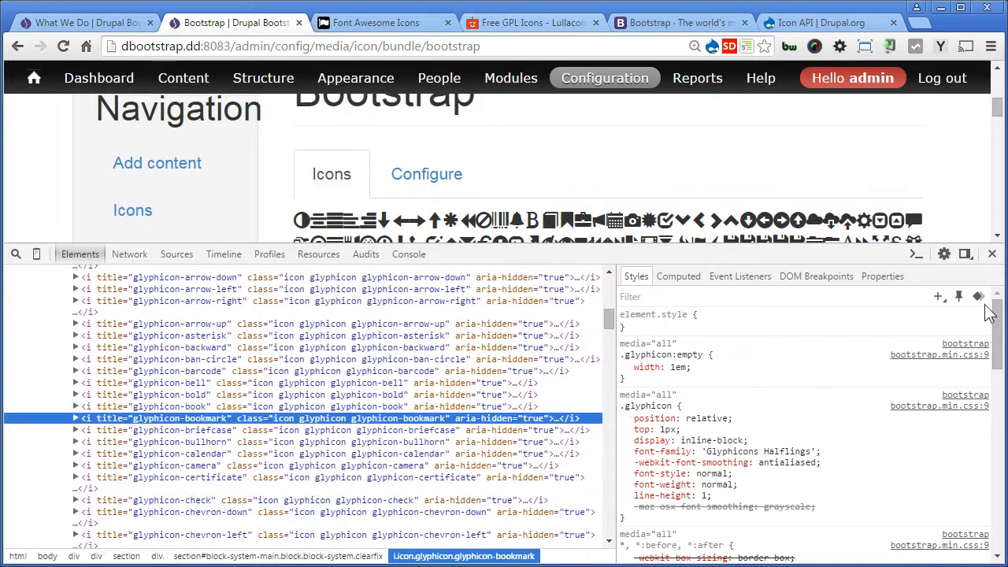
pyautogui.click(992, 253)
# Return to the Icons configuration page, reset the page zoom, and open the Bootstrap provider's Glyphicons page in a new browser tab.
pyautogui.scroll(3, 598, 278)
pyautogui.click(665, 260)
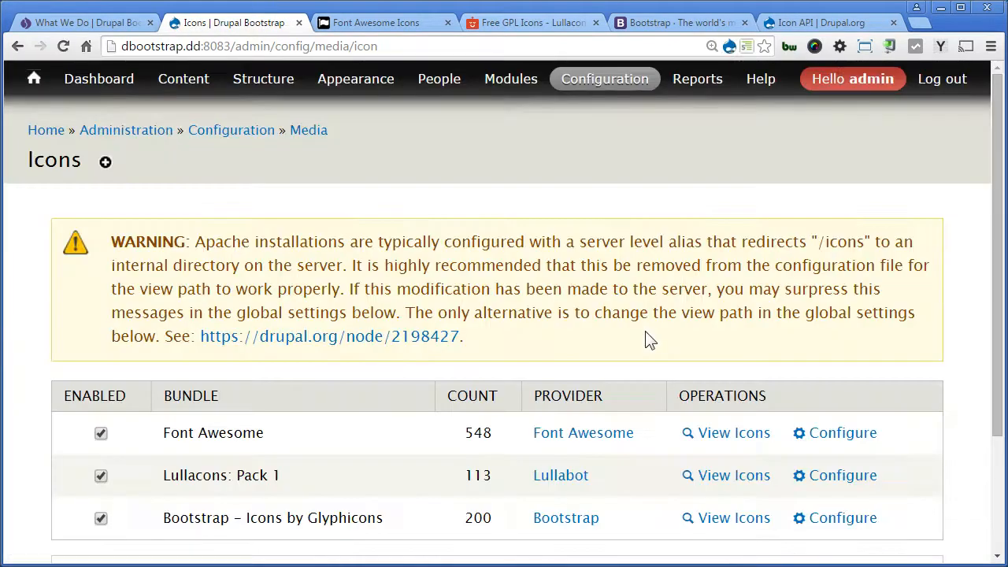
pyautogui.hotkey('ctrl', '0')
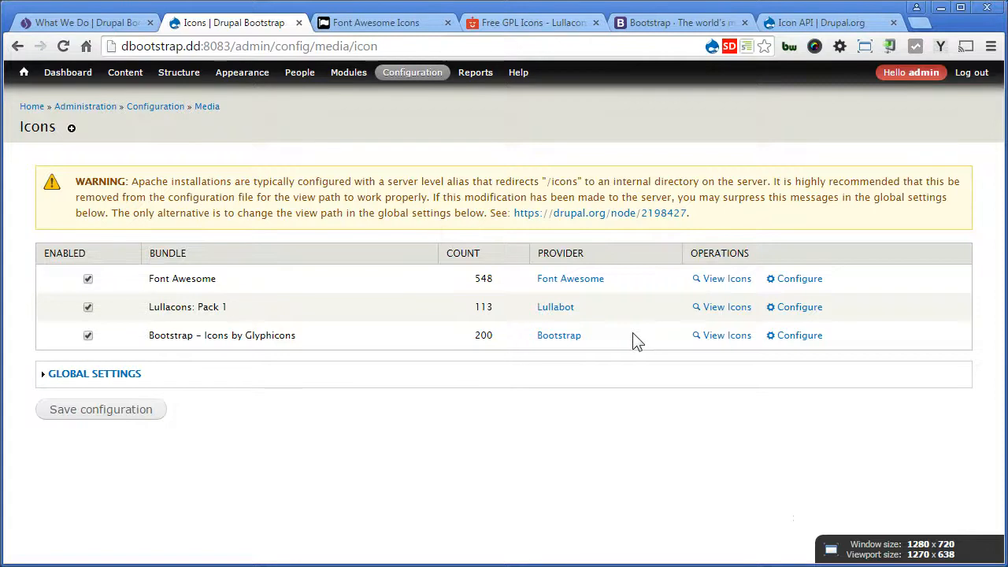
pyautogui.rightClick(571, 338)
pyautogui.click(614, 347)
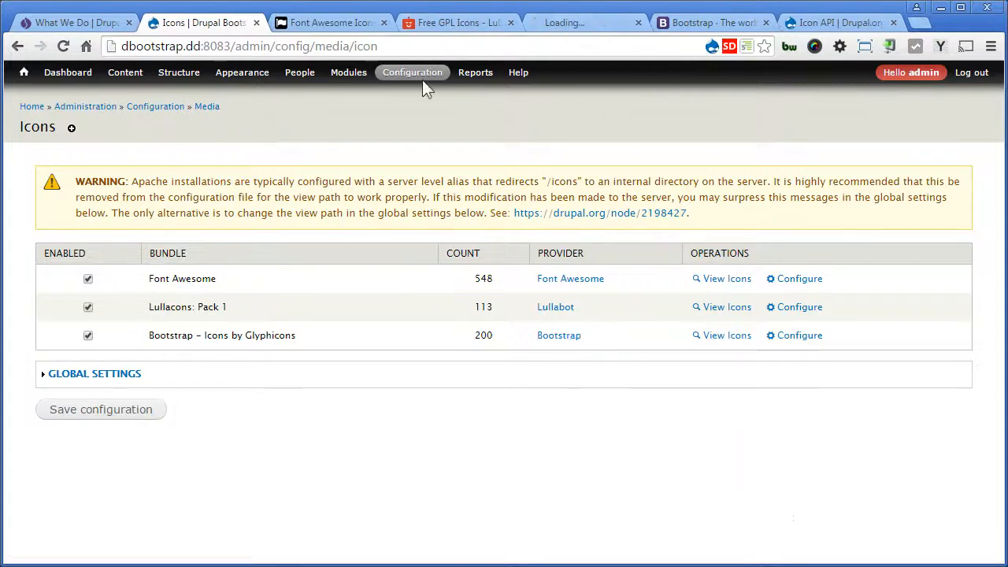
pyautogui.click(586, 24)
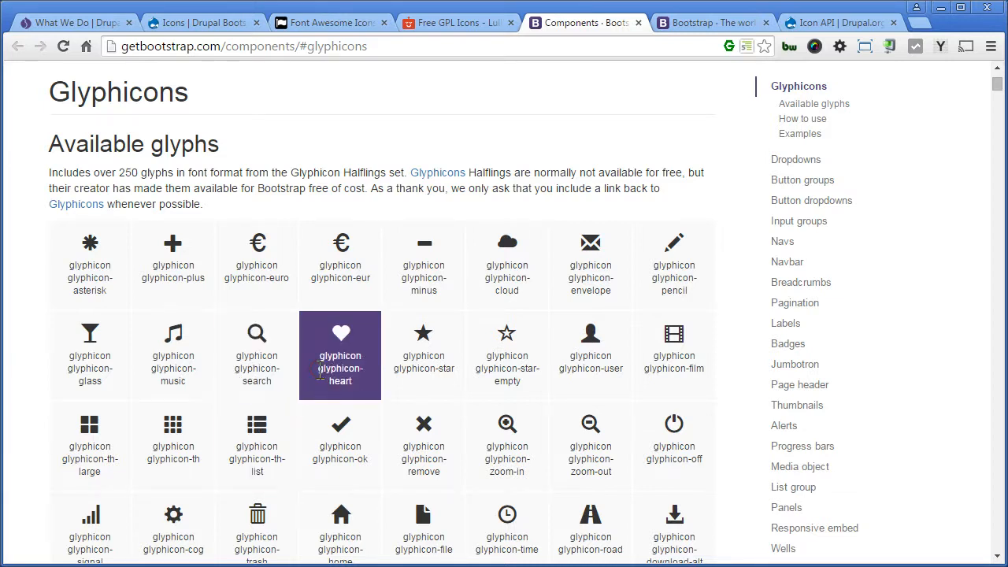
# Copy the icon name glyphicon-heart from the available glyphs and open the What We Do page for editing.
pyautogui.moveTo(338, 374); pyautogui.dragTo(360, 382)
pyautogui.hotkey('ctrl', 'c')
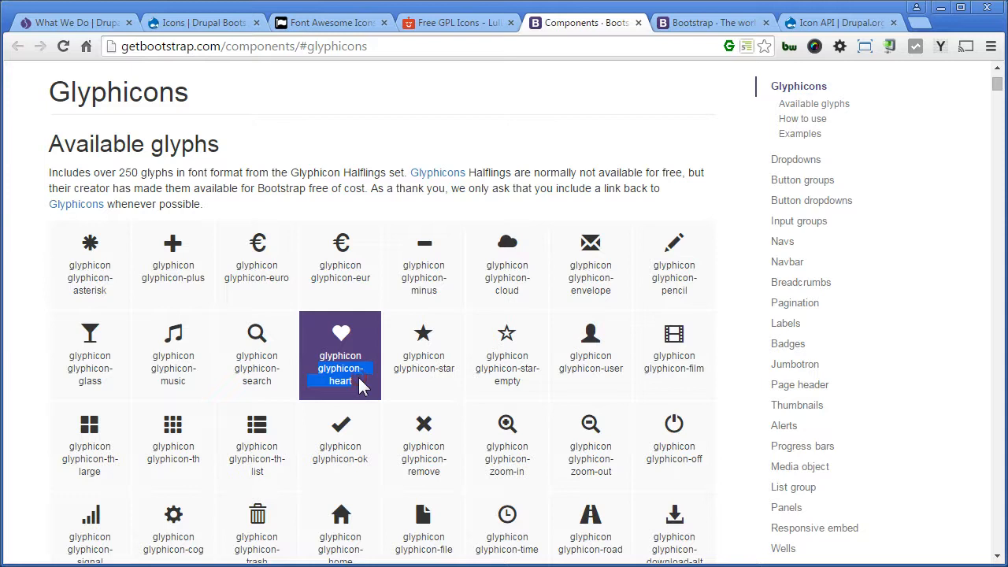
pyautogui.click(98, 25)
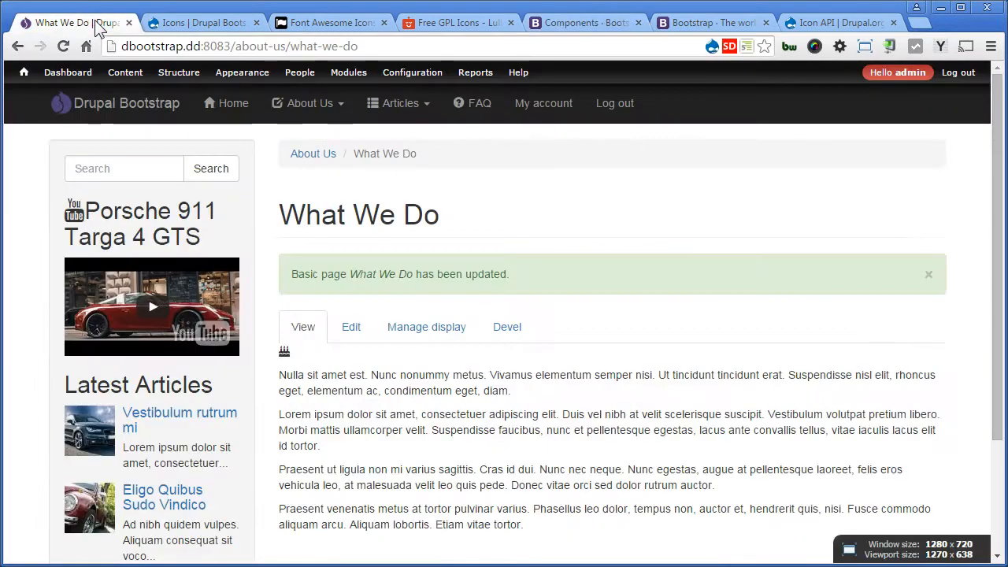
pyautogui.click(352, 327)
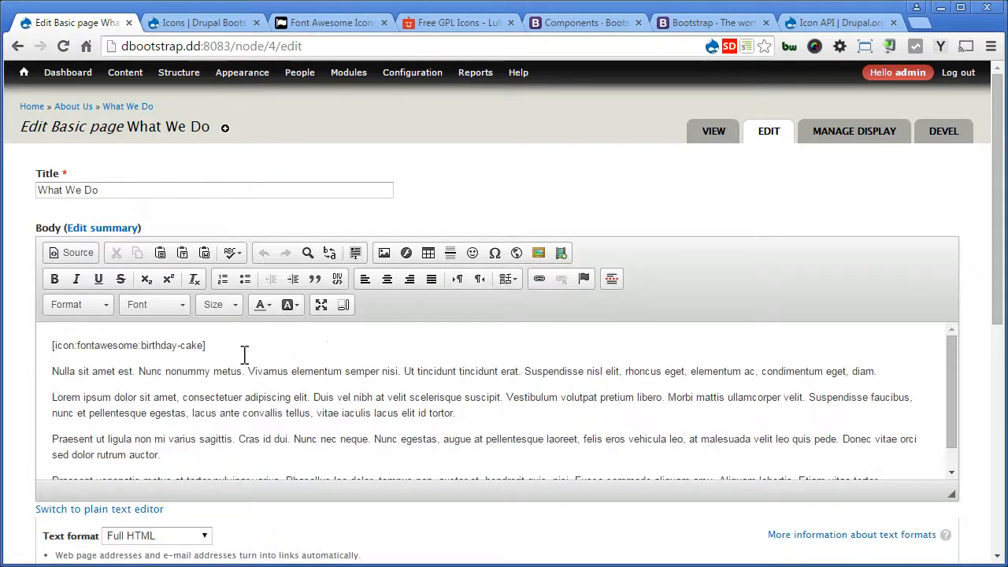
# Add the token [icon:bootstrap:glyphicon-heart] on a new line below the Font Awesome token in the body, using the copied icon name.
pyautogui.click(238, 344)
pyautogui.press('Return')
pyautogui.write('[]')
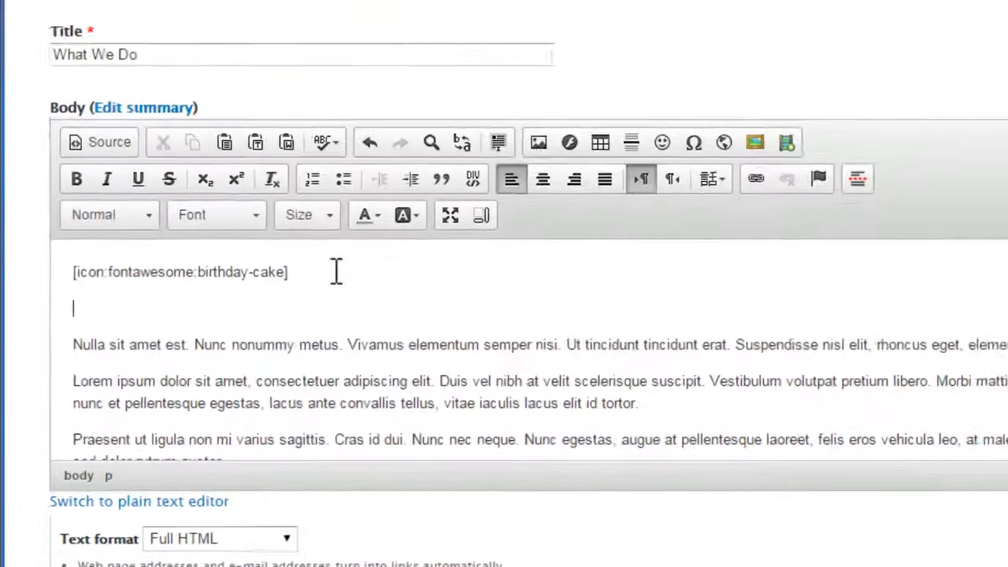
pyautogui.write('icon')
pyautogui.write(':')
pyautogui.write('bootstrap')
pyautogui.write(':')
pyautogui.hotkey('ctrl', 'v')
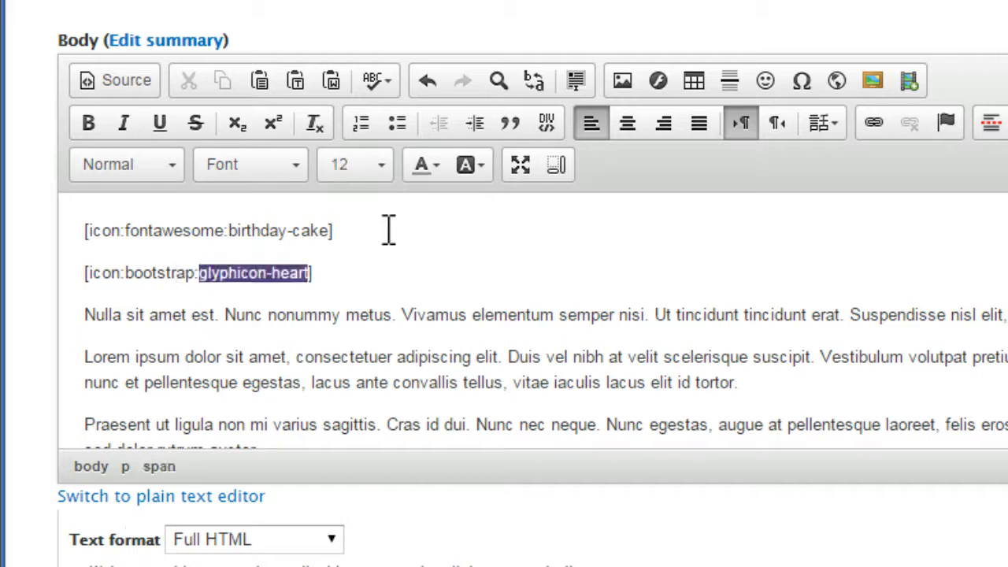
# Cut the Bootstrap heart token from the body and paste it back as plain text to strip its copied formatting.
pyautogui.moveTo(448, 277); pyautogui.dragTo(12, 264)
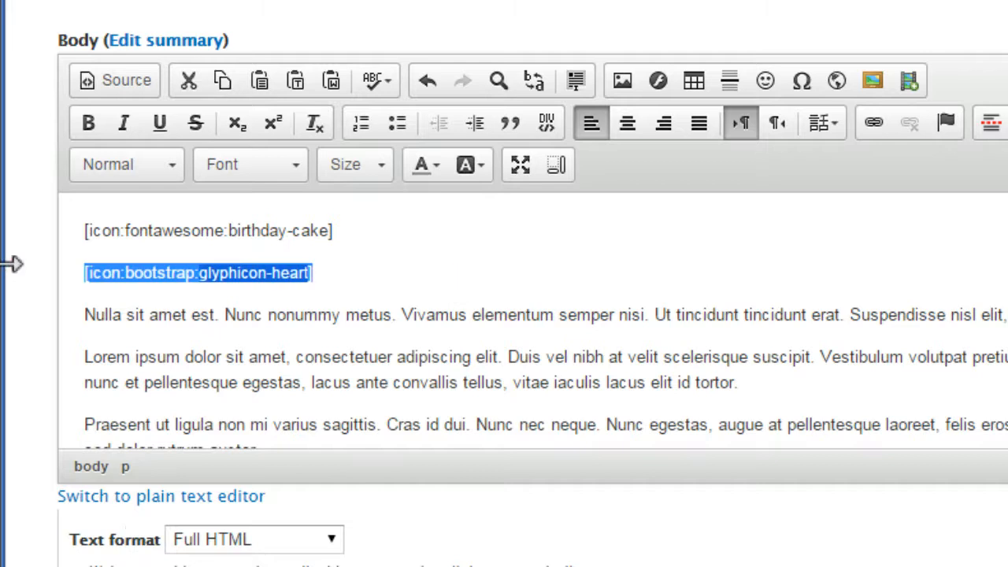
pyautogui.hotkey('ctrl', 'x')
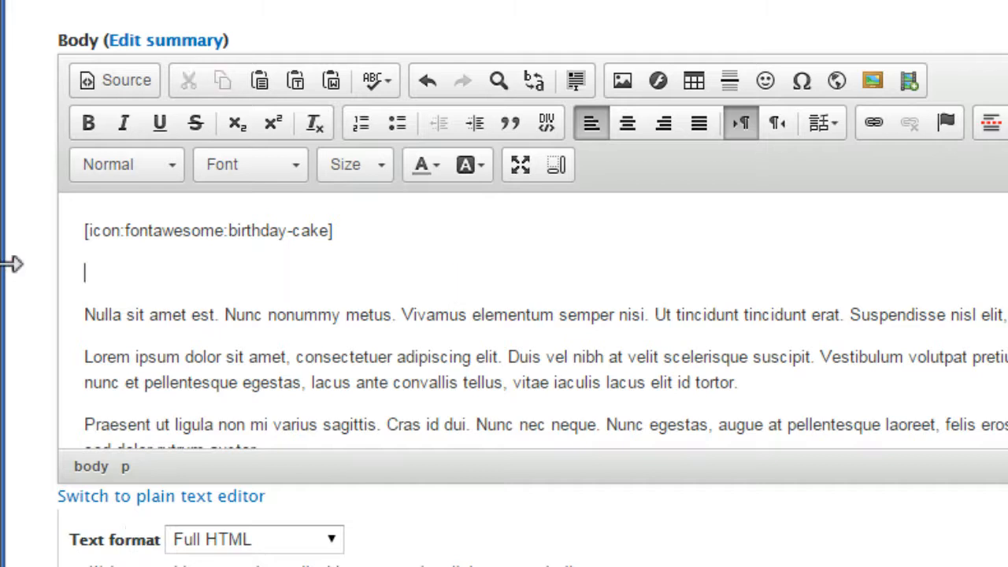
pyautogui.click(303, 83)
pyautogui.hotkey('ctrl', 'v')
pyautogui.click(902, 360)
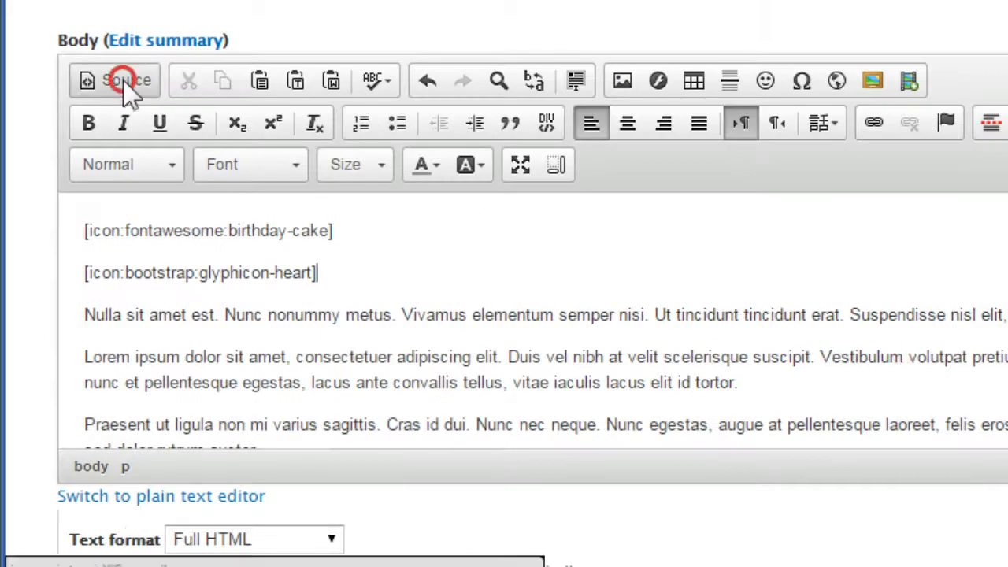
# Check the body's HTML source for clean token markup and save the What We Do page.
pyautogui.click(123, 82)
pyautogui.click(123, 80)
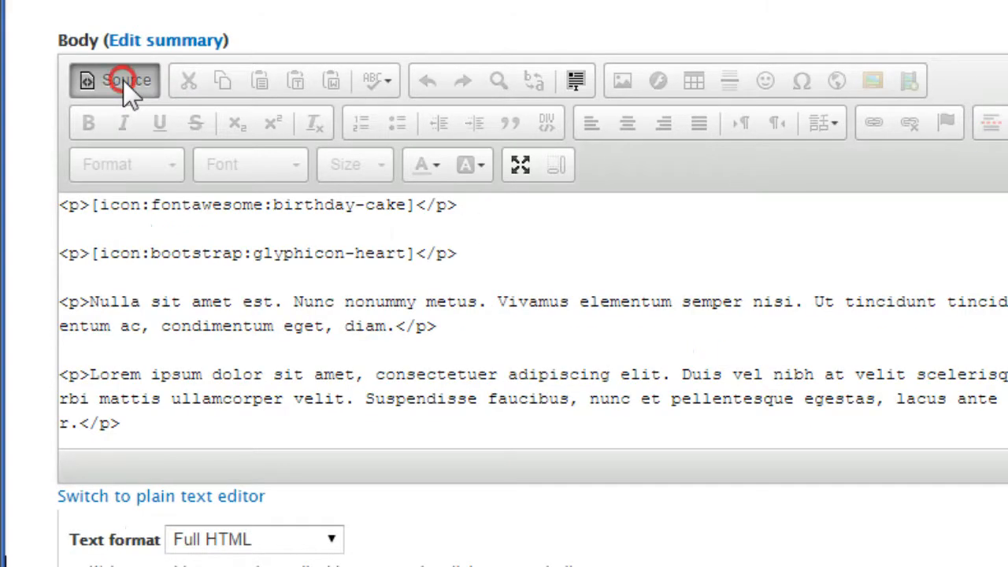
pyautogui.scroll(-10, 57, 333)
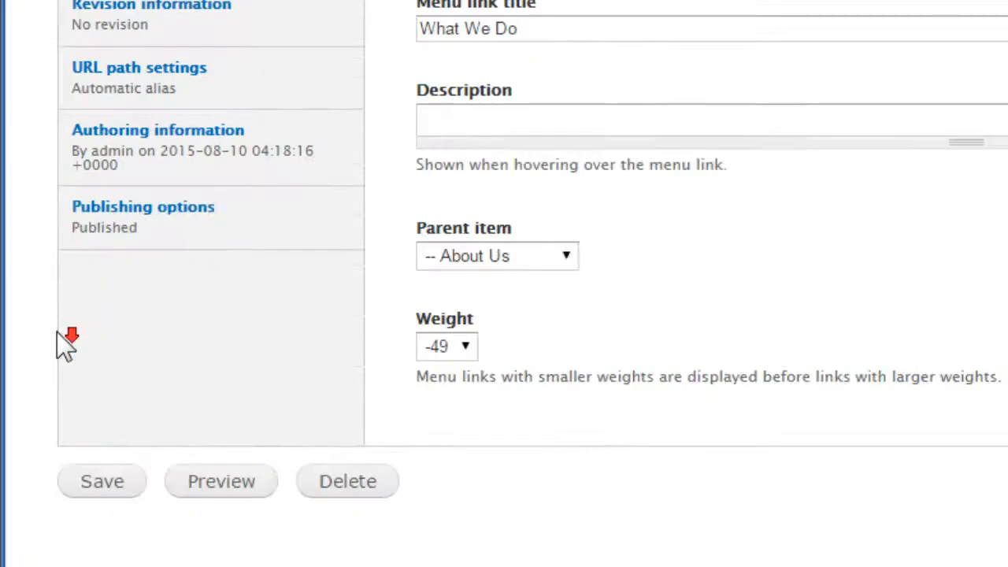
pyautogui.click(106, 482)
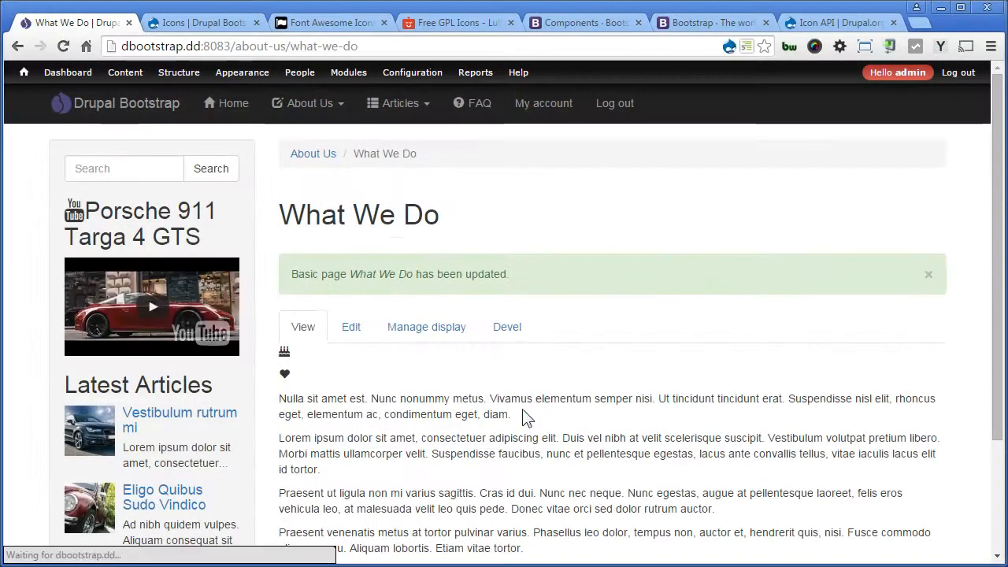
# Inspect the heart icon on the What We Do page and give its element style a font-size of 20px.
pyautogui.rightClick(285, 377)
pyautogui.click(417, 361)
pyautogui.scroll(-2, 532, 181)
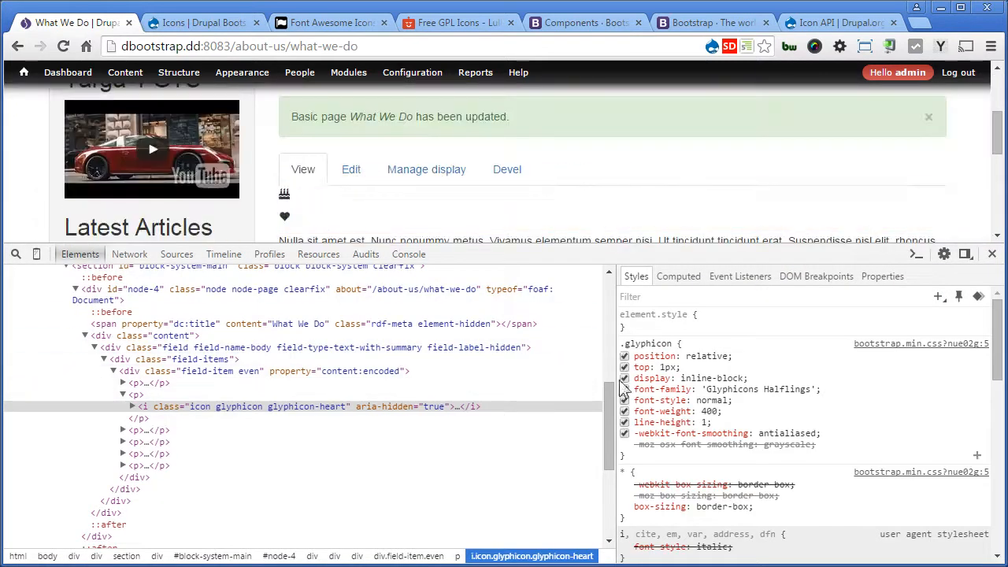
pyautogui.click(711, 321)
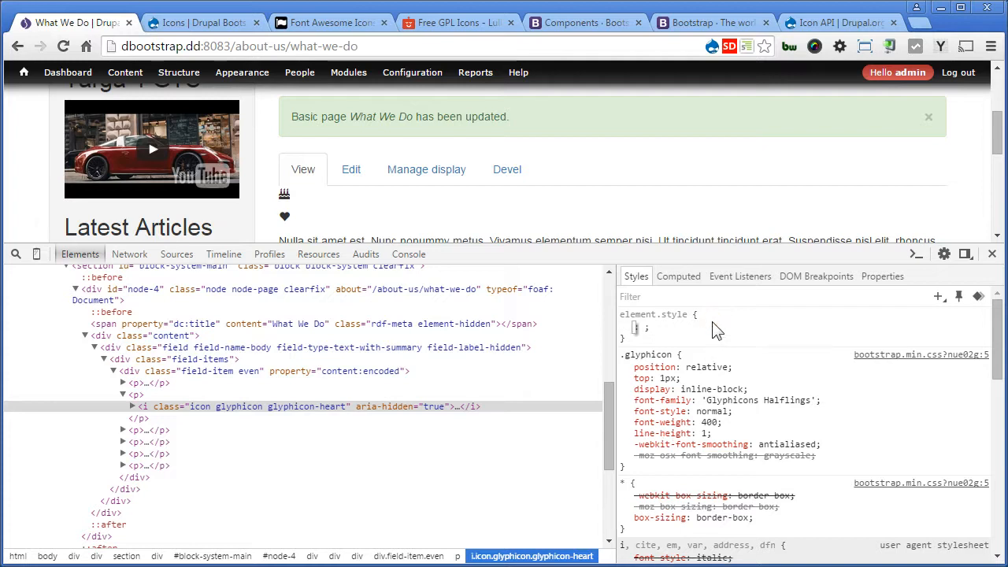
pyautogui.write('font-size:')
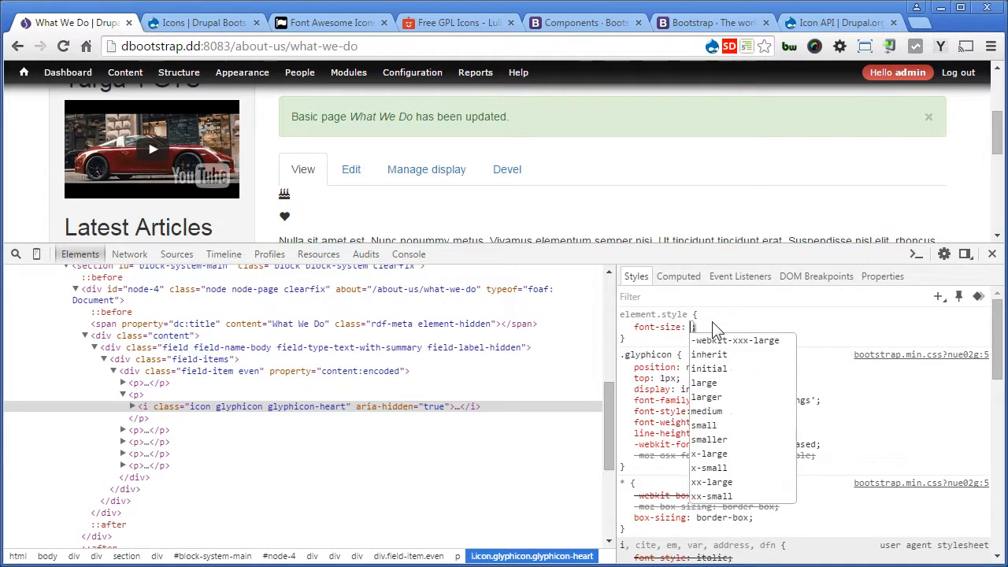
pyautogui.write('20px')
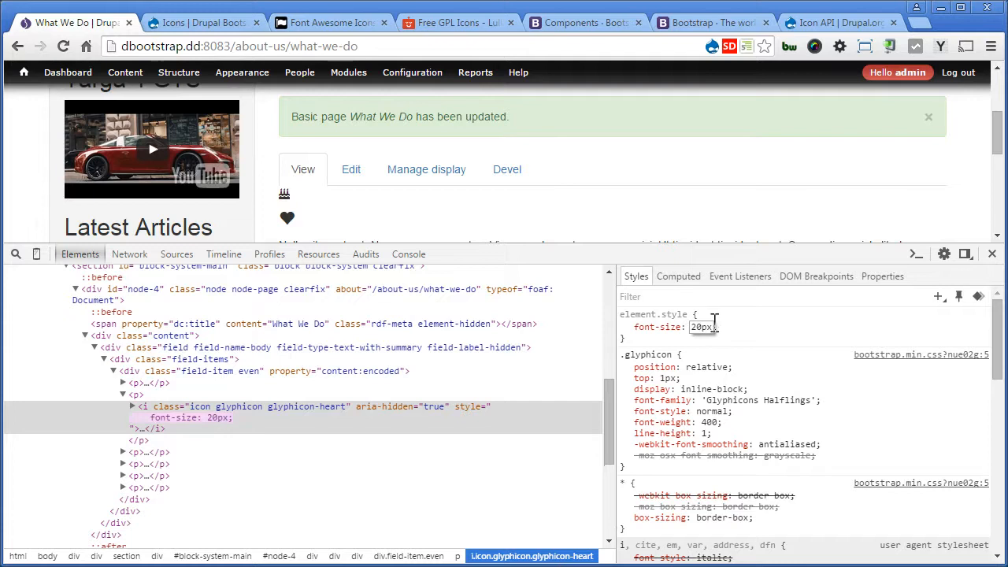
# Set the heart icon's element style to a font-size of 50px and color red, and close the developer tools.
pyautogui.write('50')
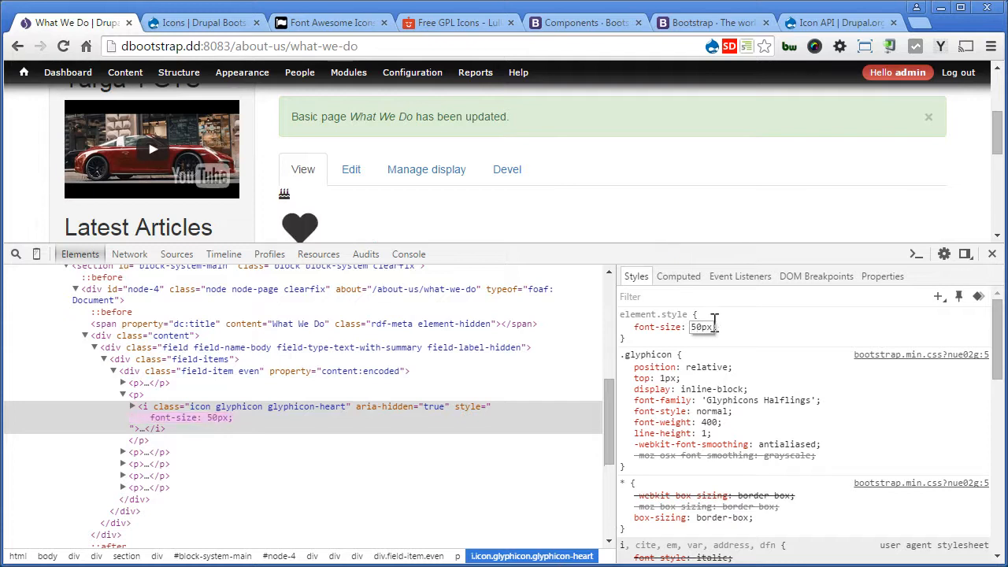
pyautogui.scroll(-1, 732, 187)
pyautogui.click(747, 328)
pyautogui.click(734, 329)
pyautogui.write('color')
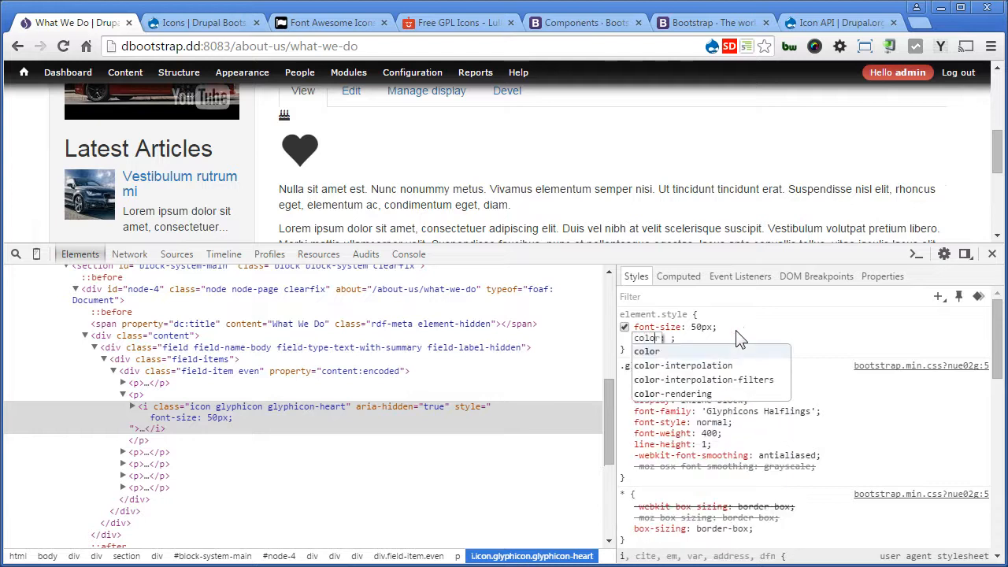
pyautogui.write(': red;')
pyautogui.click(740, 339)
pyautogui.click(992, 254)
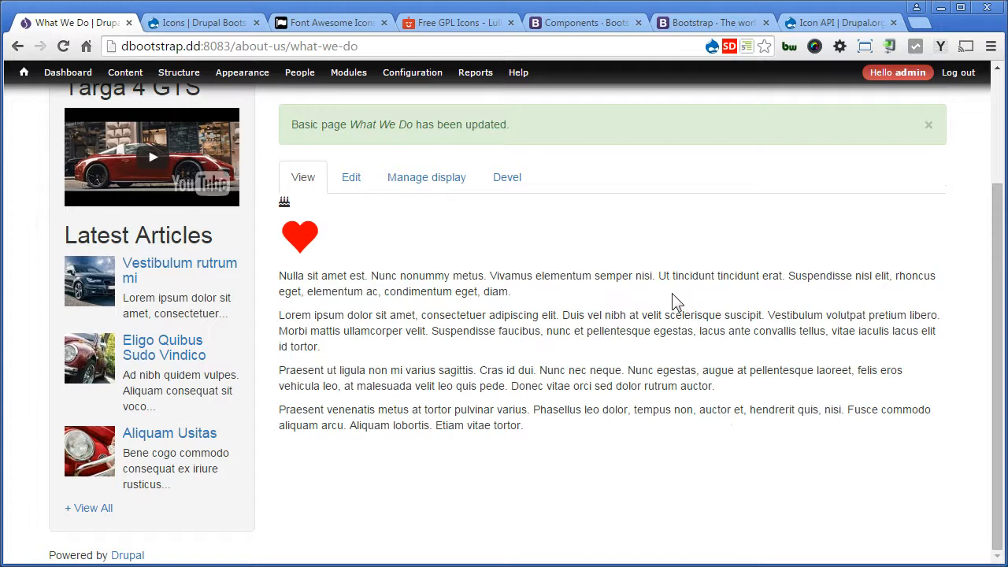
# Start a new custom block with the title <none> and the description Social icons.
pyautogui.scroll(2, 676, 301)
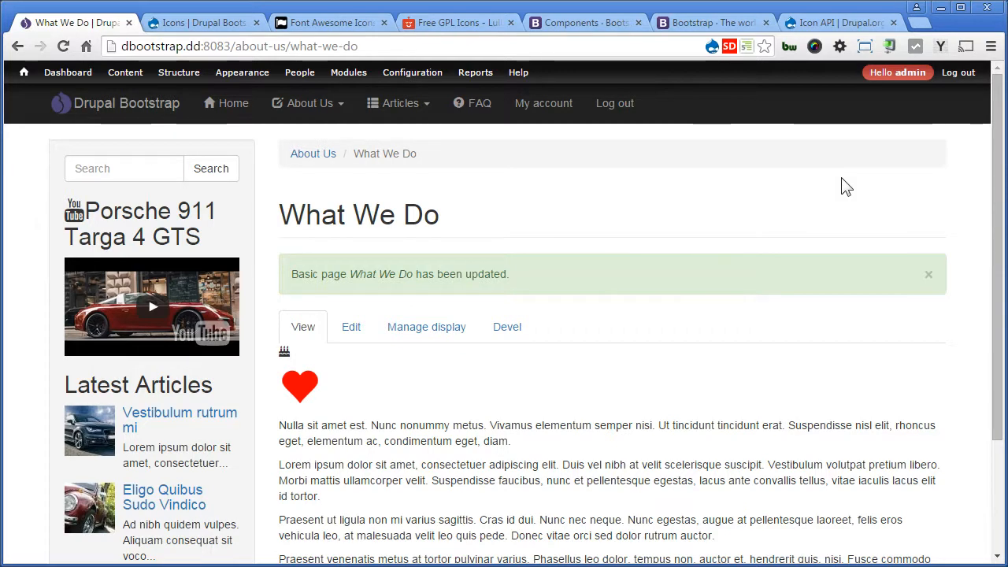
pyautogui.moveTo(181, 74)
pyautogui.moveTo(174, 93)
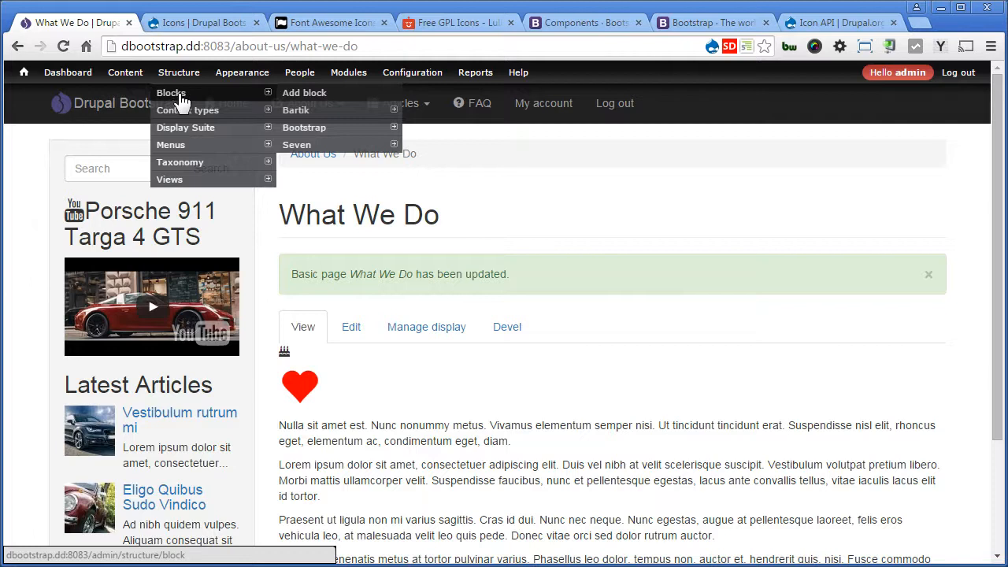
pyautogui.click(304, 94)
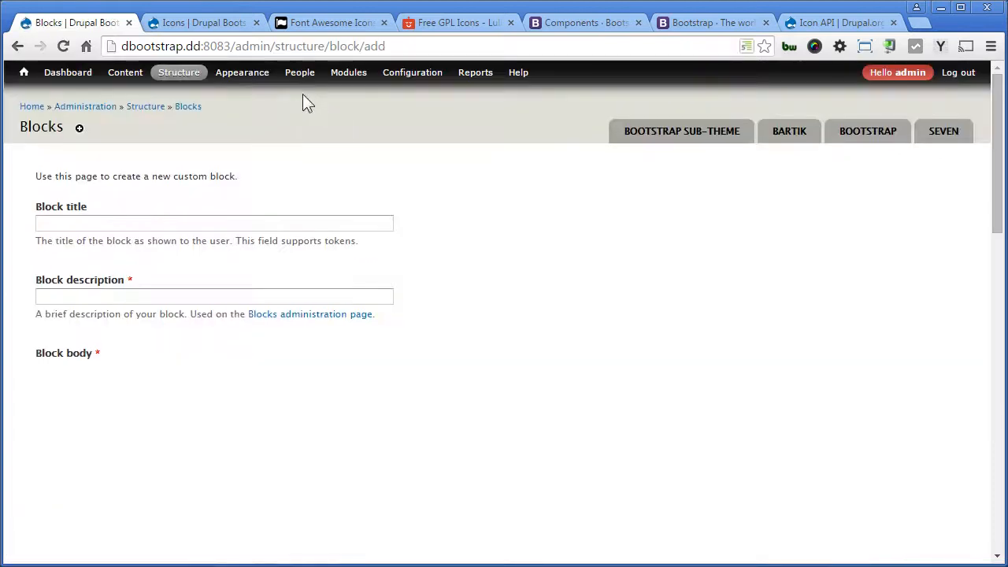
pyautogui.click(326, 223)
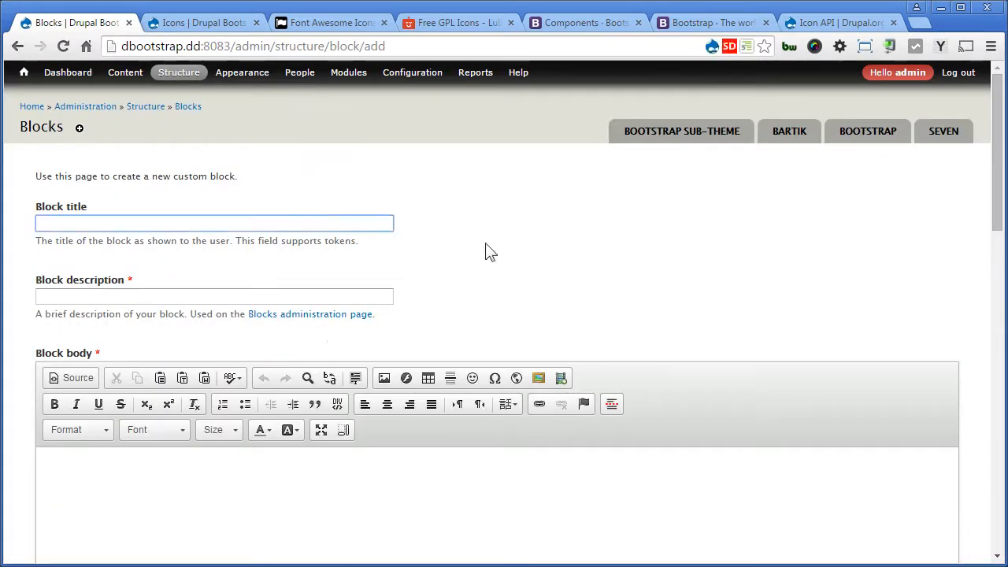
pyautogui.write('<')
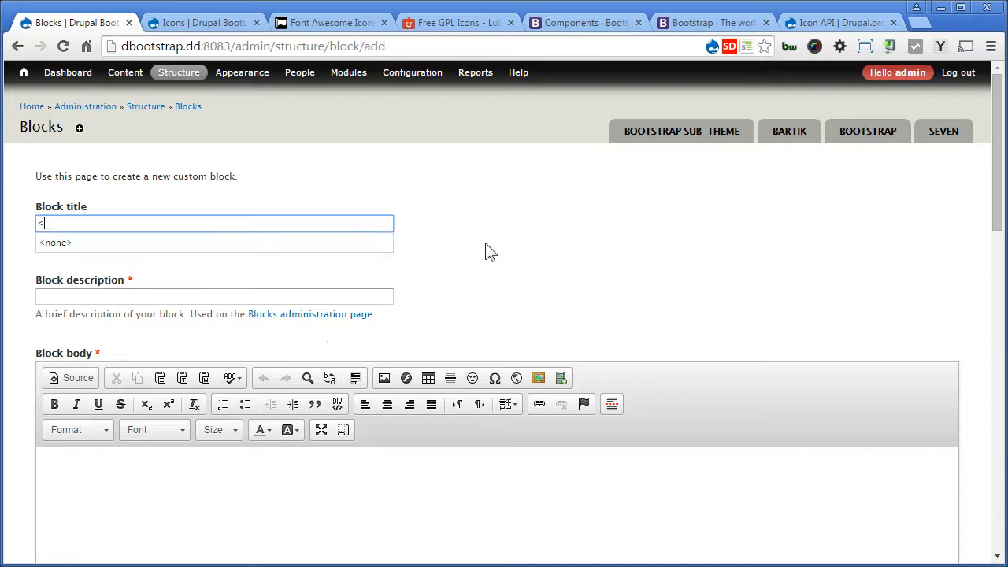
pyautogui.write('none>')
pyautogui.click(486, 251)
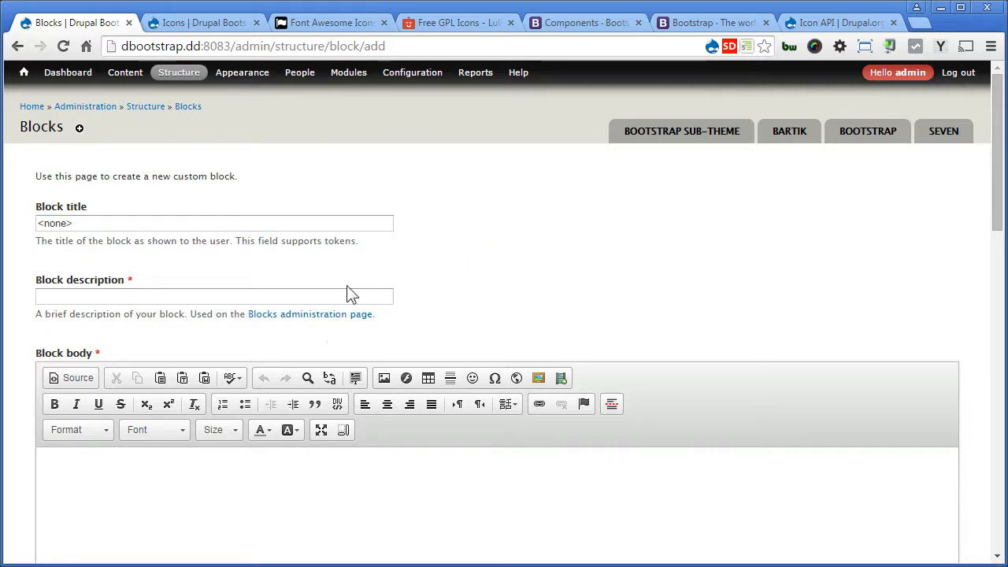
pyautogui.click(318, 296)
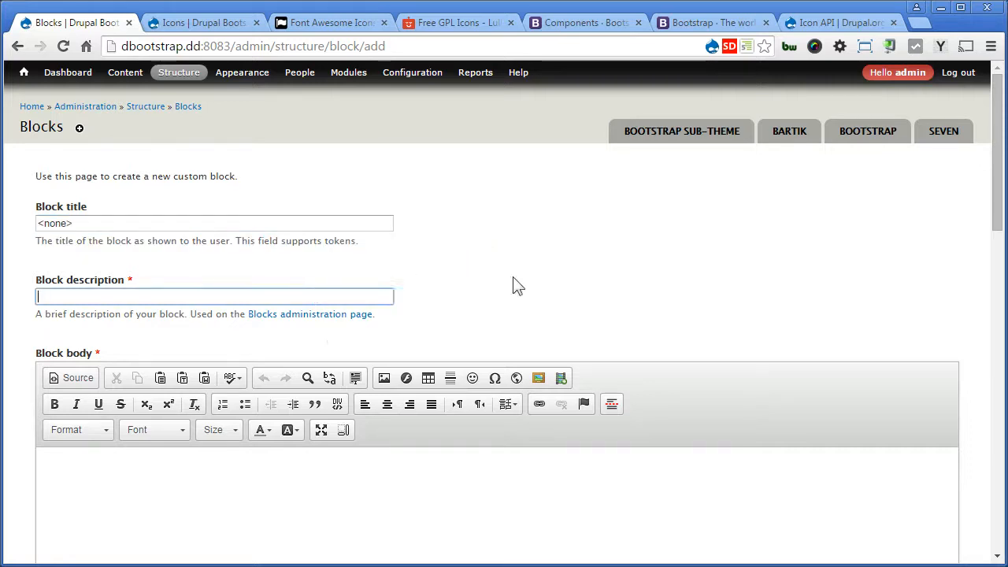
pyautogui.write('Social icons')
# Enter the token [icon:fontawesome:facebook-square] in the block body, followed by a space.
pyautogui.scroll(-3, 513, 283)
pyautogui.click(498, 254)
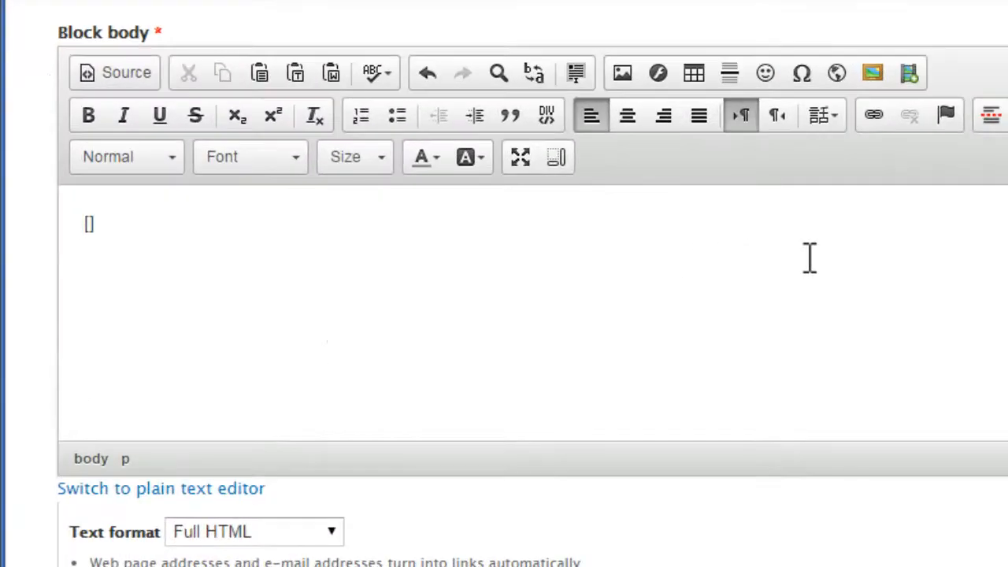
pyautogui.write('[icon')
pyautogui.write(':')
pyautogui.write('fontawesom')
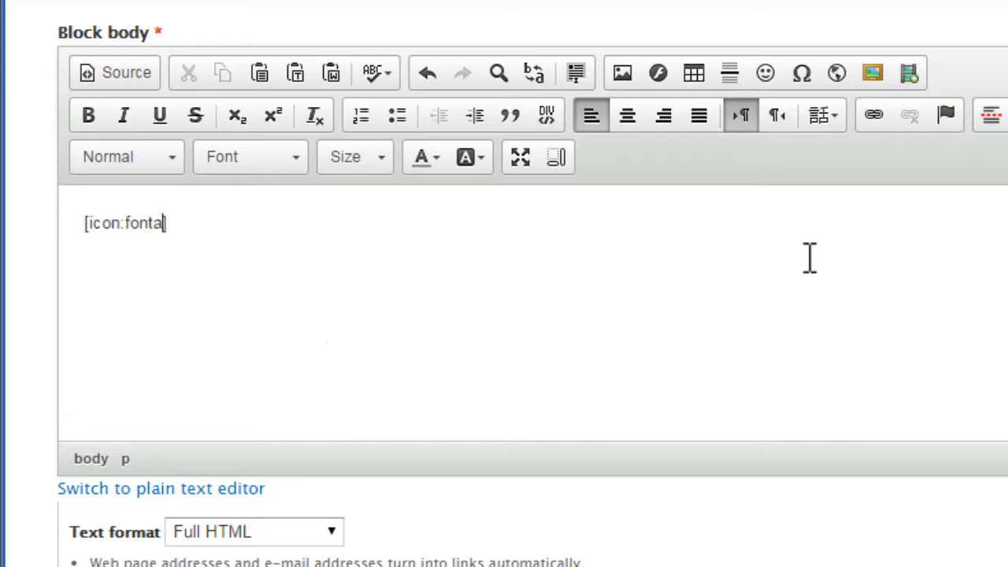
pyautogui.write('e')
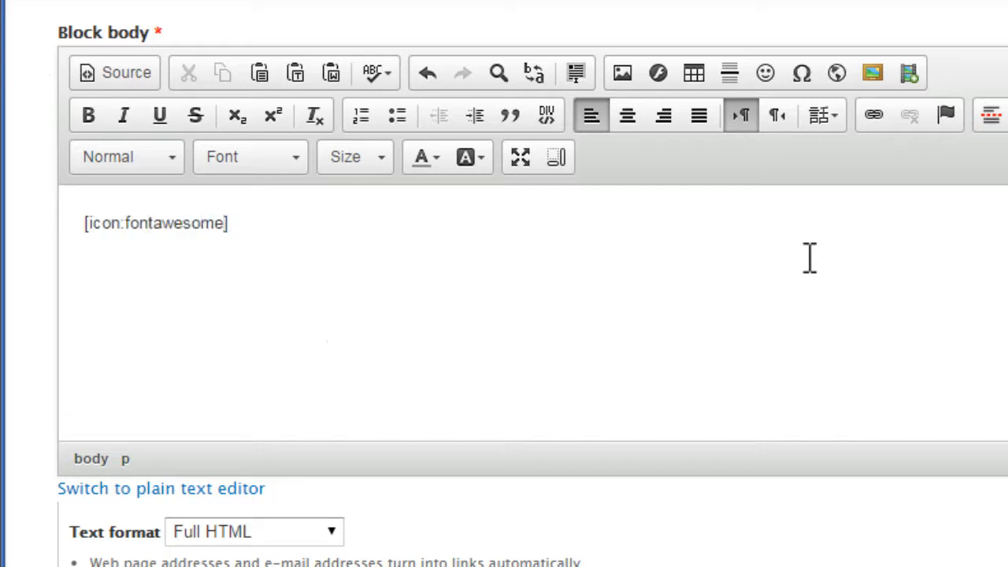
pyautogui.write(':facebook')
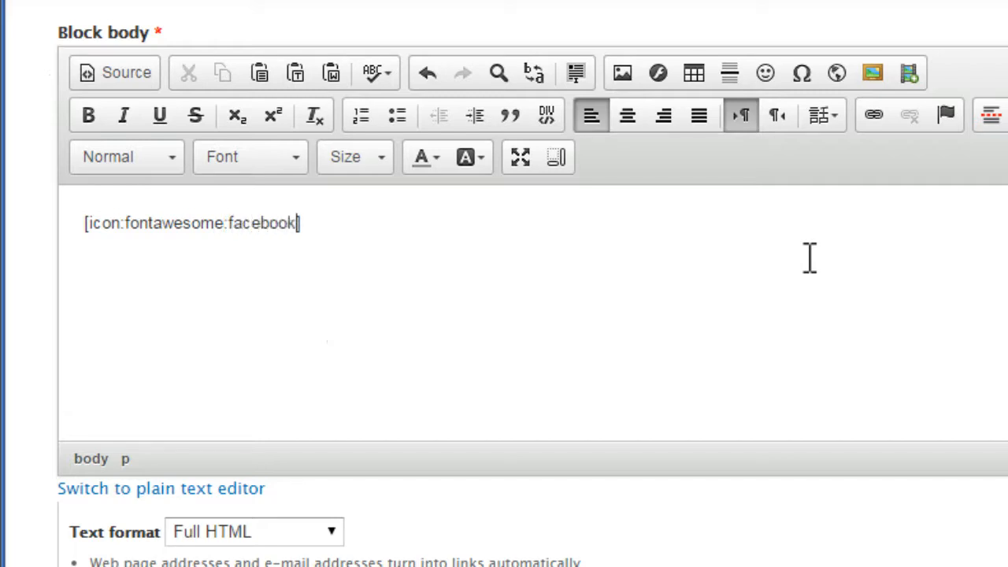
pyautogui.write('-square')
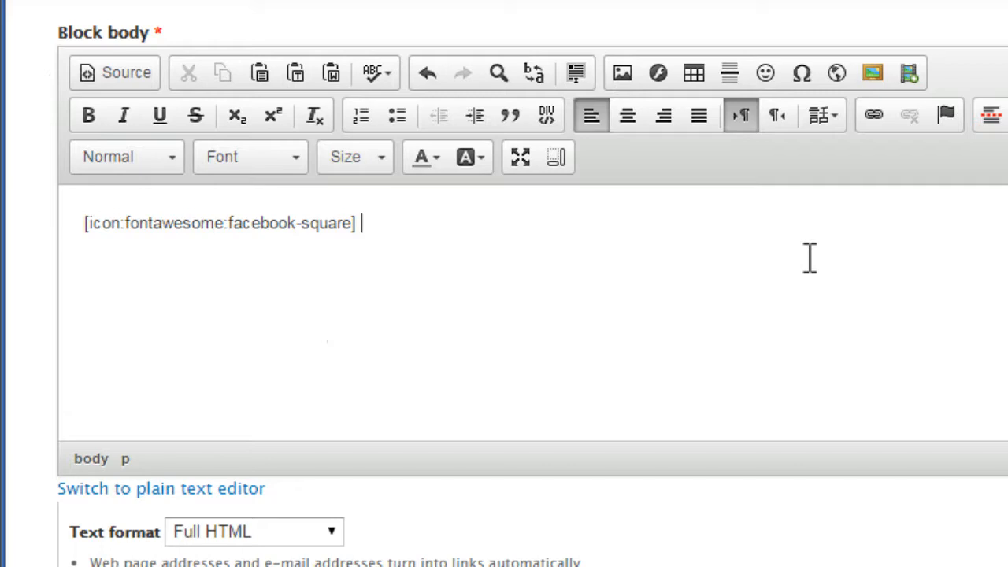
# Copy the facebook-square token and paste it twice after the original on the same line.
pyautogui.hotkey('ctrl', 'a')
pyautogui.hotkey('ctrl', 'c')
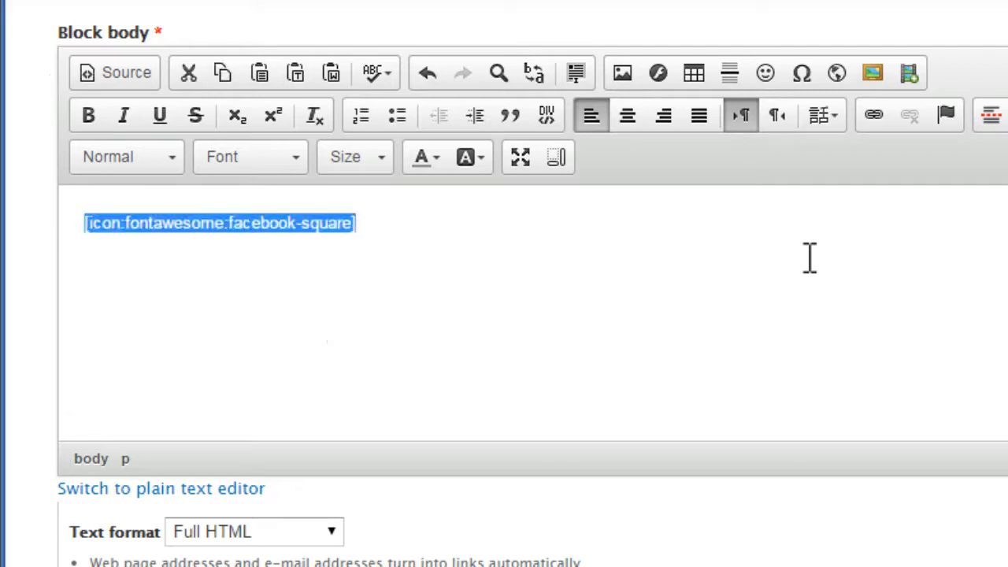
pyautogui.press('Right')
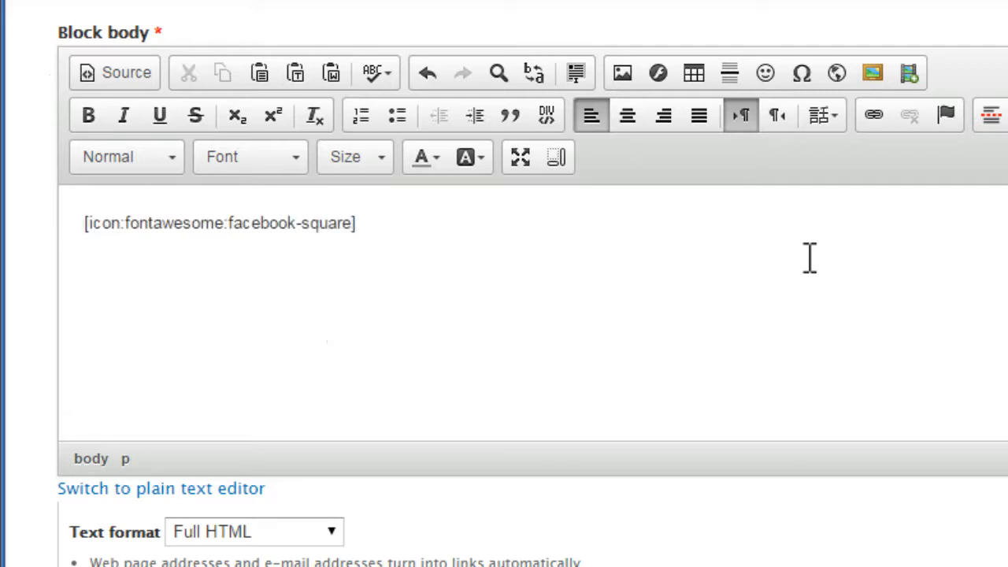
pyautogui.hotkey('ctrl', 'v')
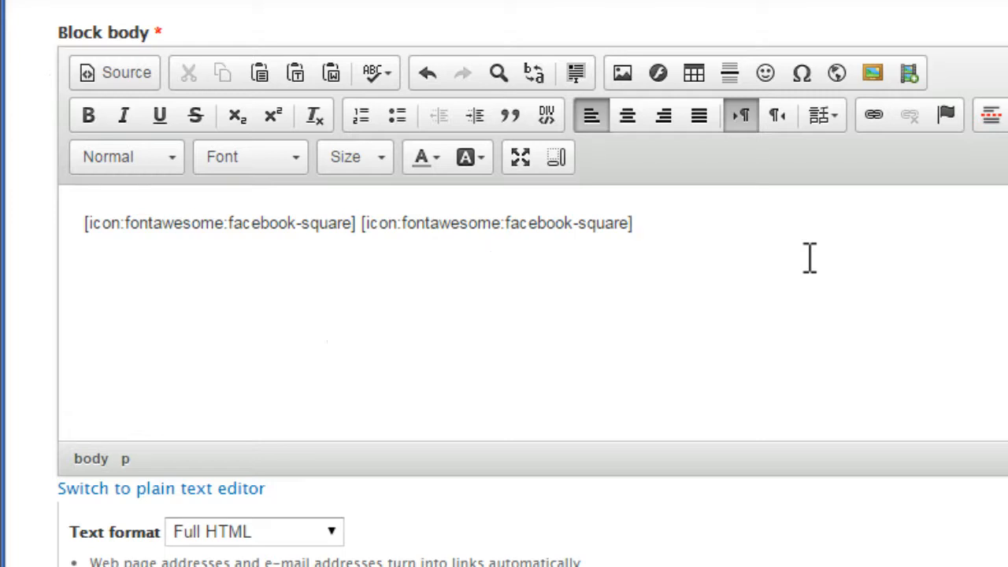
pyautogui.hotkey('ctrl', 'v')
# Change the icon name in the second token to twitter-square and in the third token to youtube-square.
pyautogui.moveTo(570, 224); pyautogui.dragTo(504, 223)
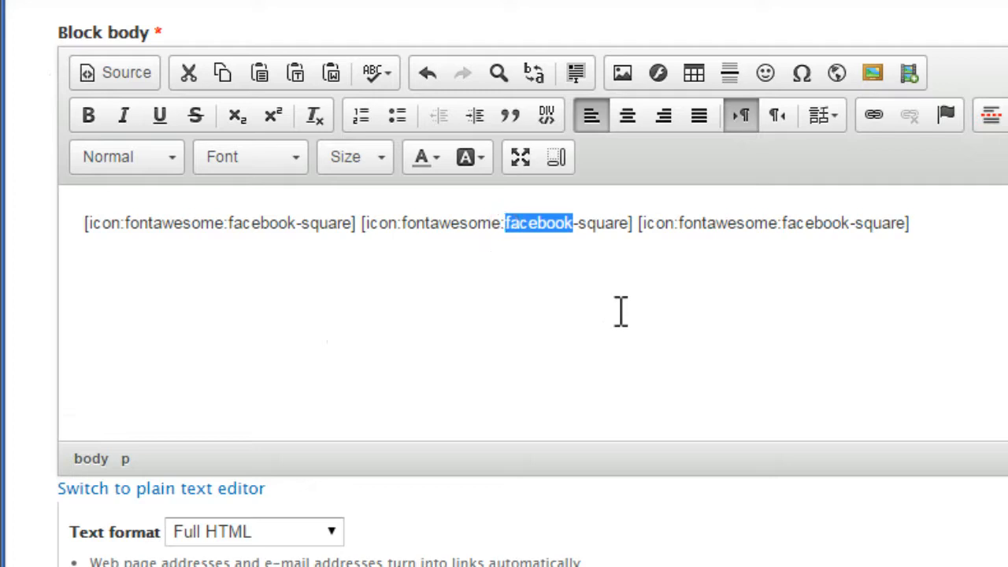
pyautogui.press('BackSpace')
pyautogui.write('twitter')
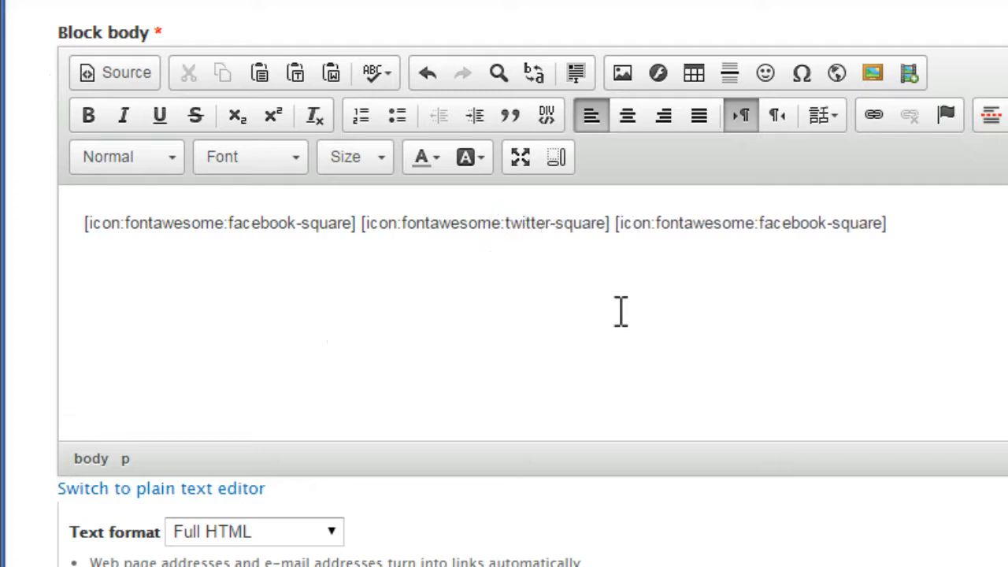
pyautogui.moveTo(828, 225); pyautogui.dragTo(759, 221)
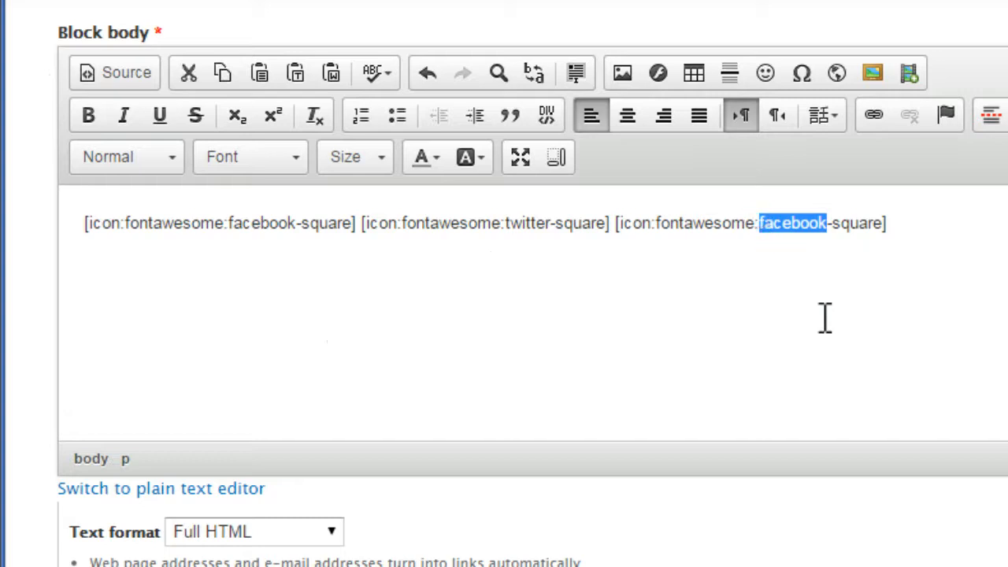
pyautogui.write('youtube')
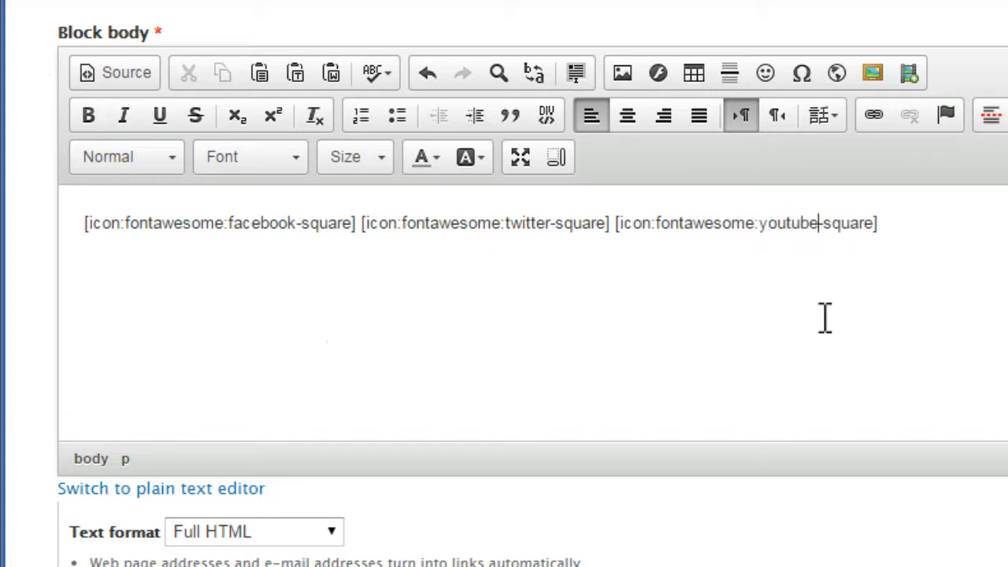
pyautogui.click(898, 384)
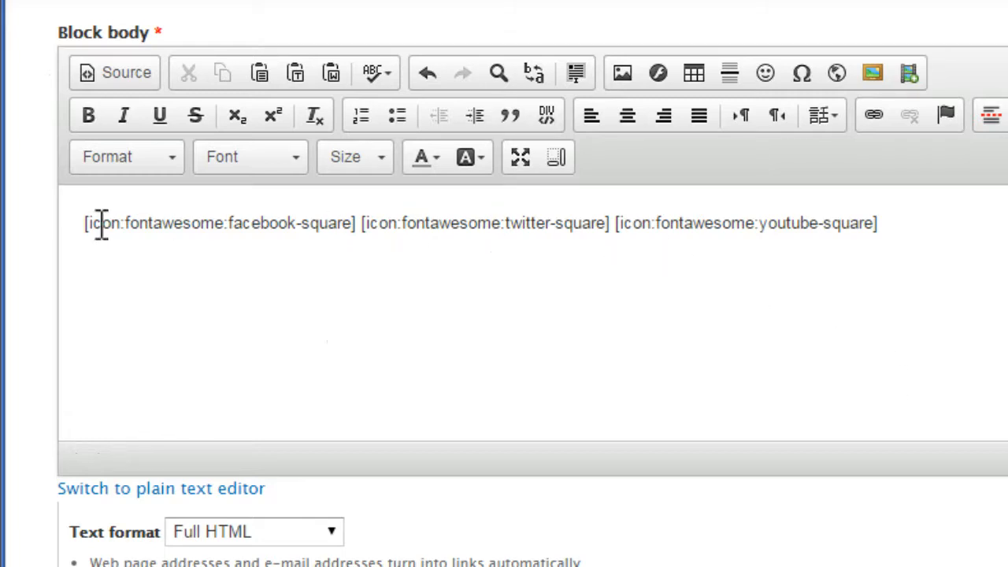
pyautogui.moveTo(88, 226); pyautogui.dragTo(361, 223)
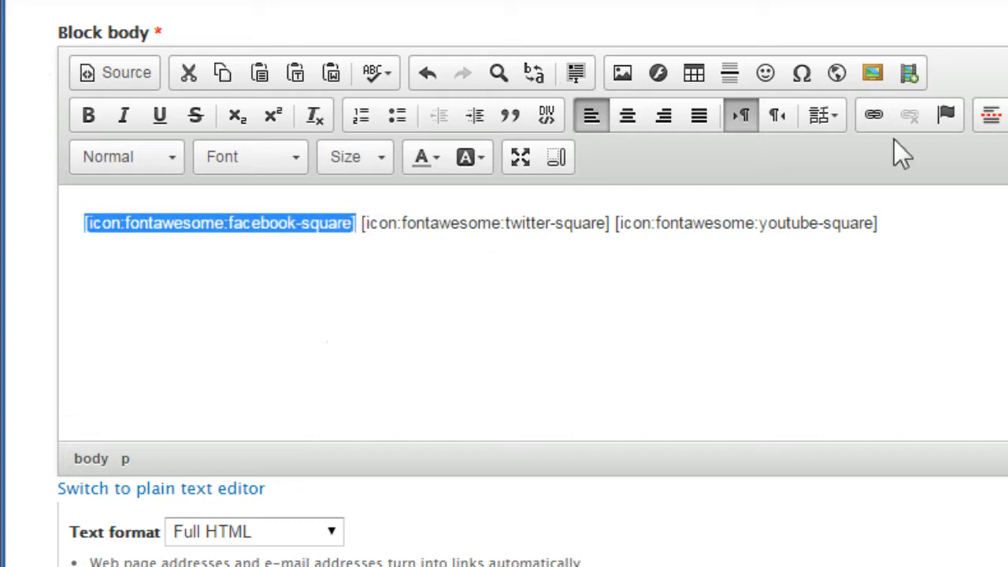
pyautogui.click(871, 114)
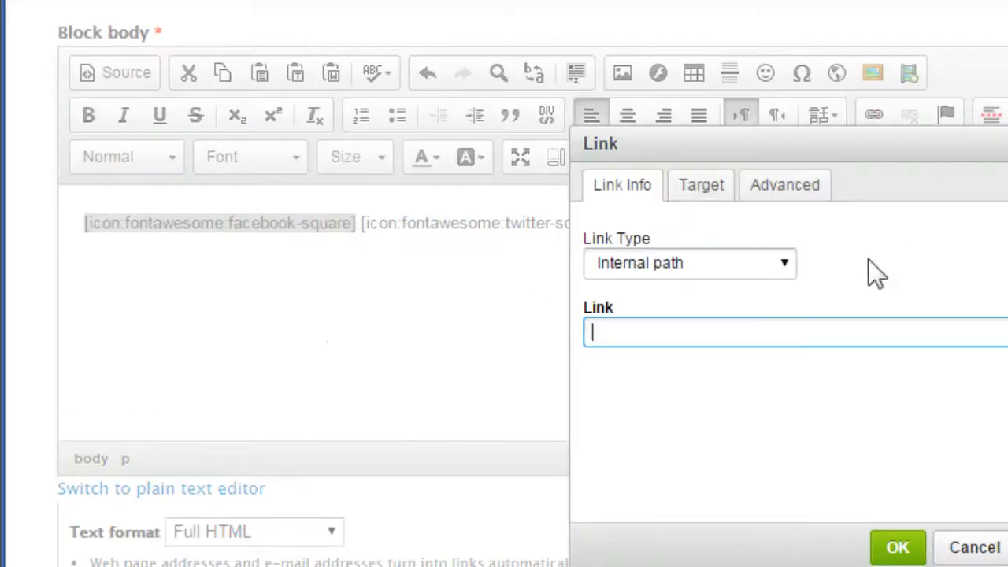
pyautogui.click(760, 266)
pyautogui.click(731, 310)
pyautogui.click(742, 331)
pyautogui.write('facebook.com')
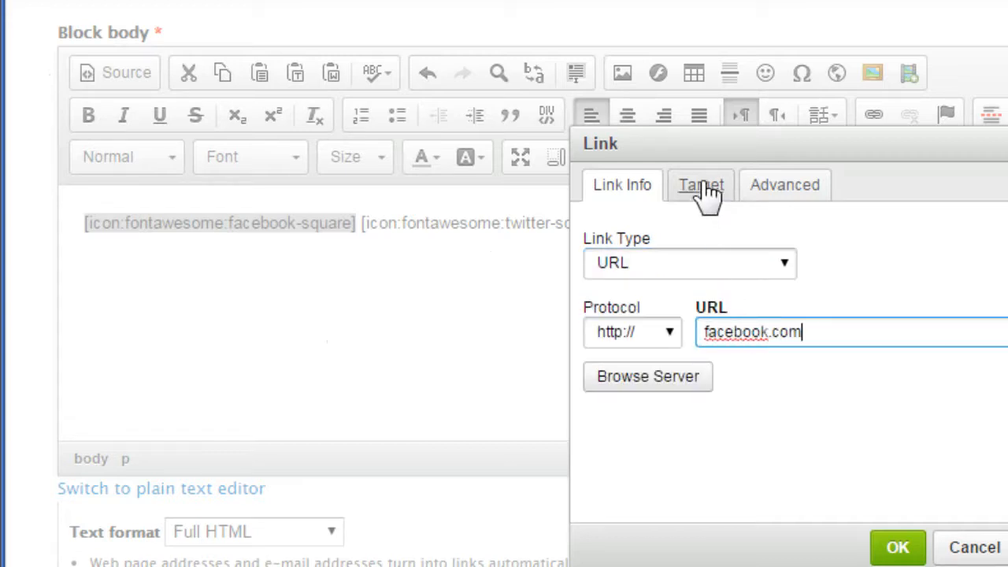
pyautogui.click(703, 185)
pyautogui.click(711, 263)
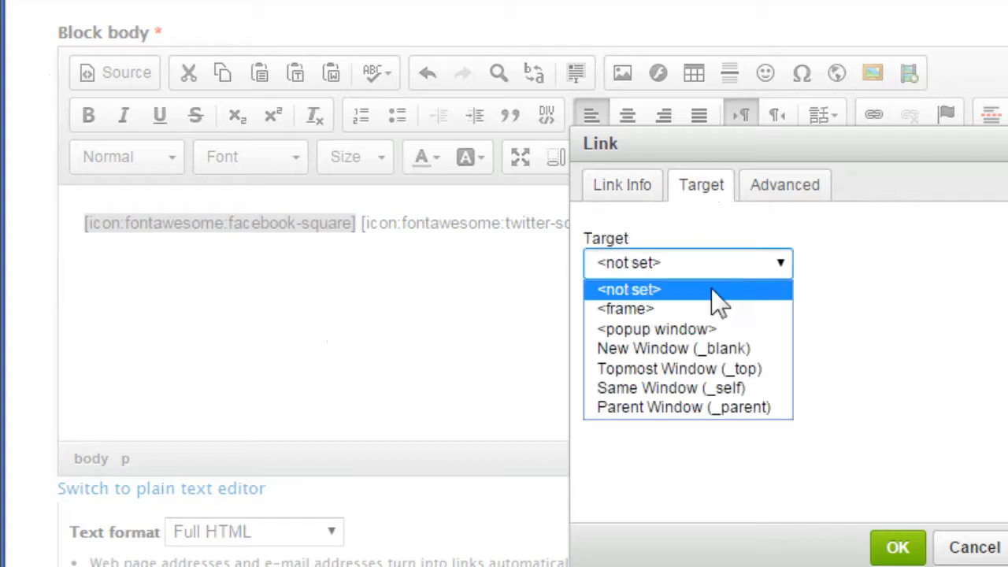
pyautogui.click(725, 347)
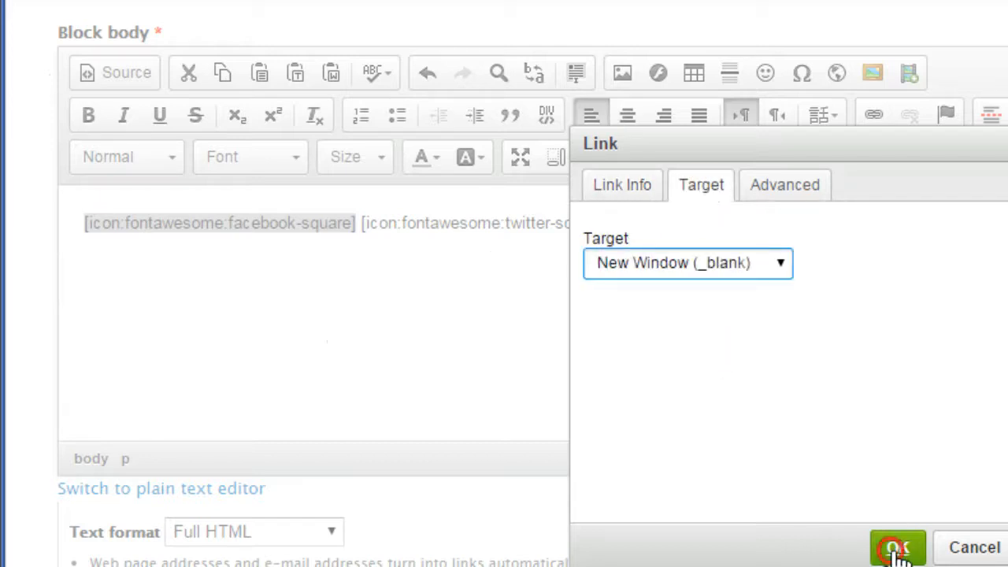
pyautogui.click(898, 548)
pyautogui.moveTo(365, 225); pyautogui.dragTo(608, 230)
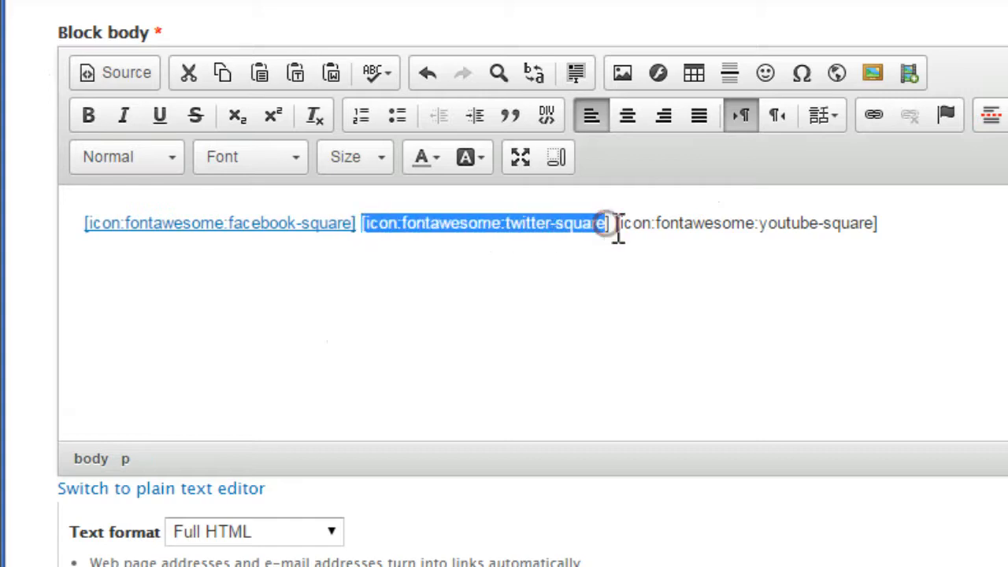
pyautogui.click(873, 117)
pyautogui.click(736, 269)
pyautogui.click(725, 309)
pyautogui.click(751, 338)
pyautogui.write('twitter.com')
pyautogui.click(700, 184)
pyautogui.click(676, 265)
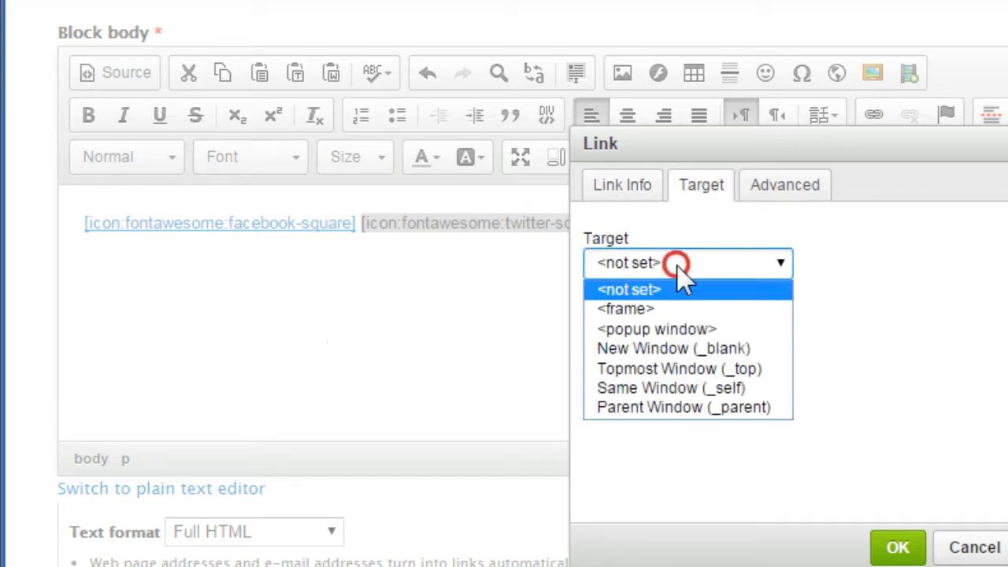
pyautogui.click(685, 348)
pyautogui.click(896, 547)
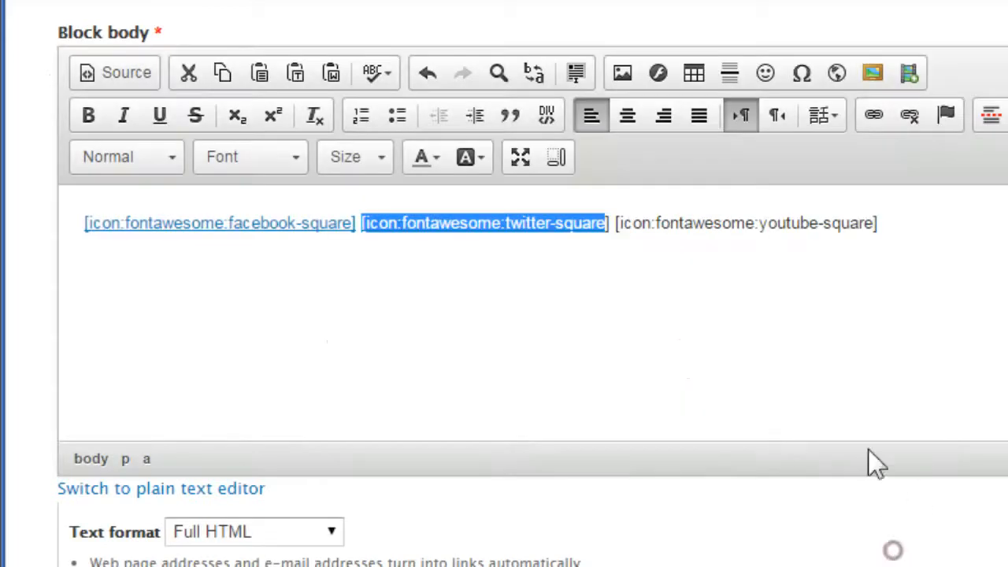
pyautogui.moveTo(619, 223); pyautogui.dragTo(894, 227)
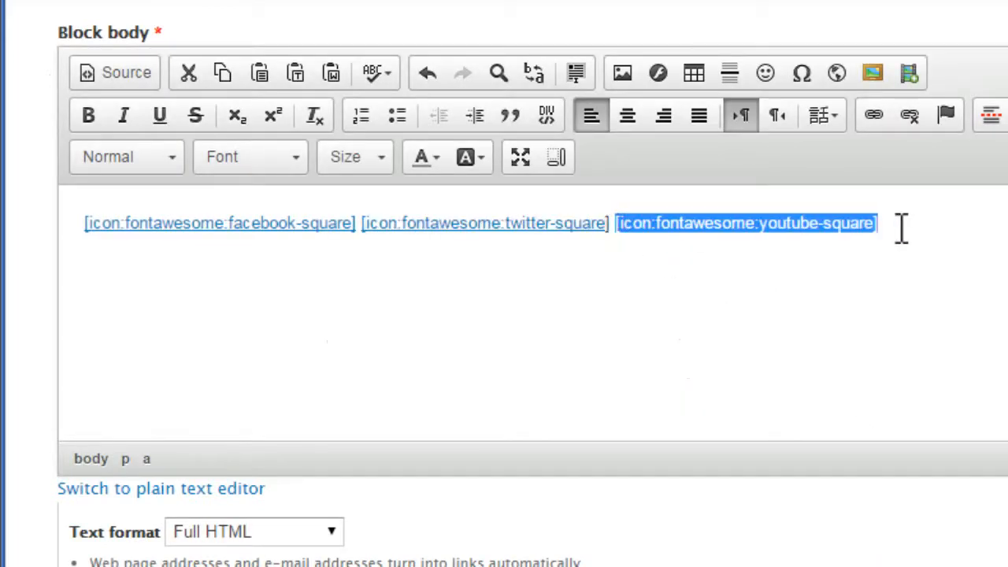
pyautogui.click(873, 115)
pyautogui.click(738, 263)
pyautogui.click(723, 307)
pyautogui.click(749, 331)
pyautogui.write('youtube.com')
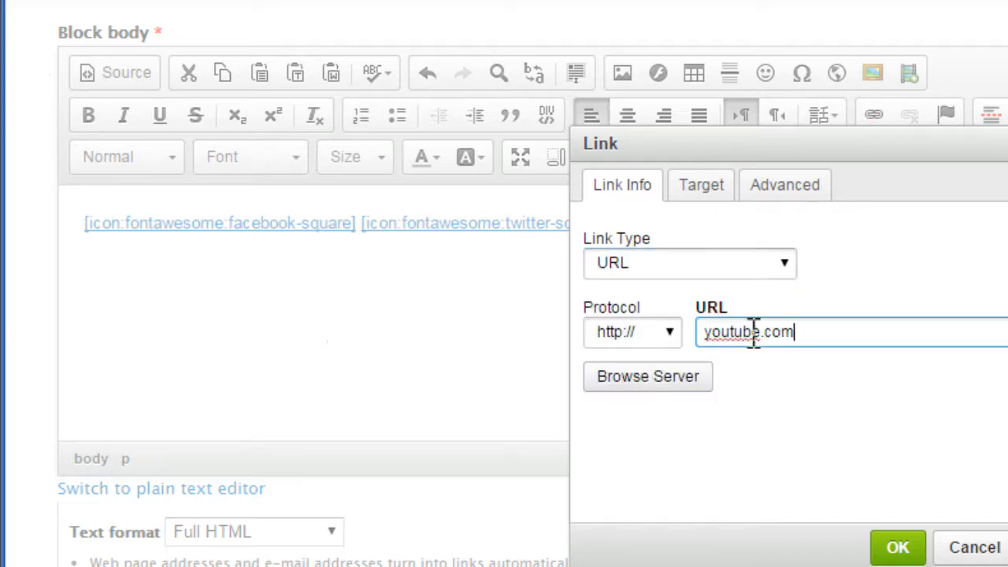
pyautogui.click(708, 189)
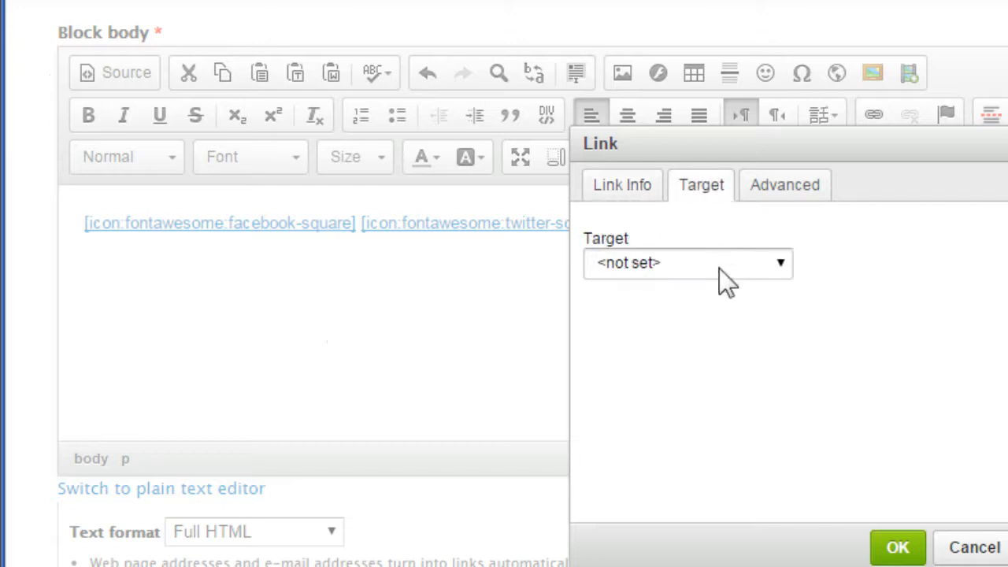
pyautogui.click(718, 266)
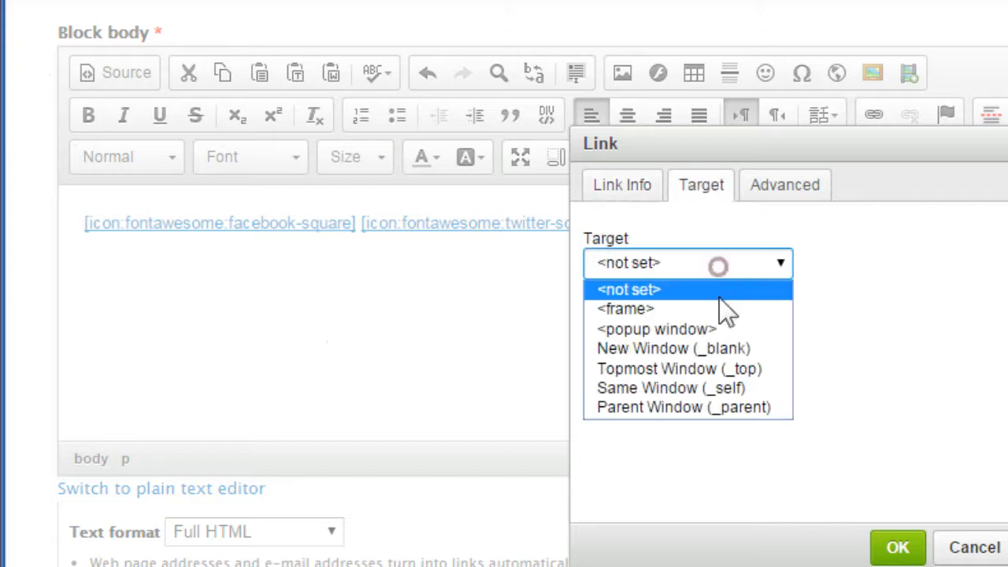
pyautogui.click(901, 546)
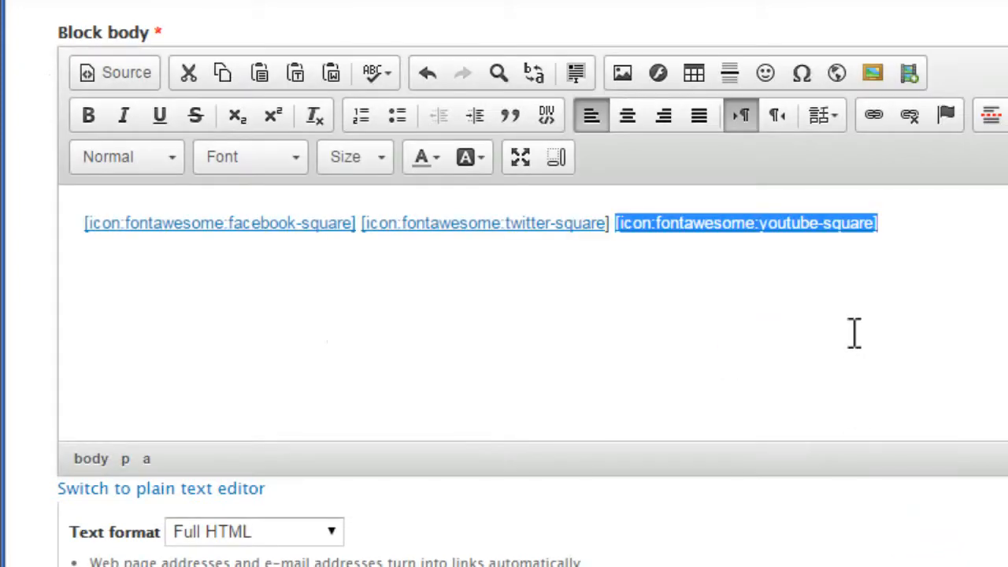
# Set the block's CSS classes to social-icon pull-right.
pyautogui.scroll(-5, 854, 333)
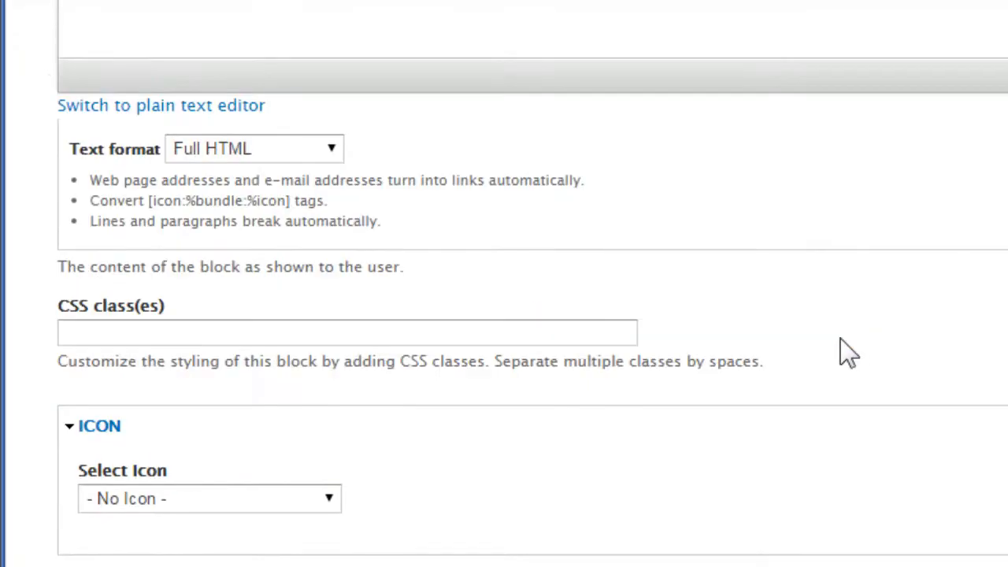
pyautogui.click(603, 335)
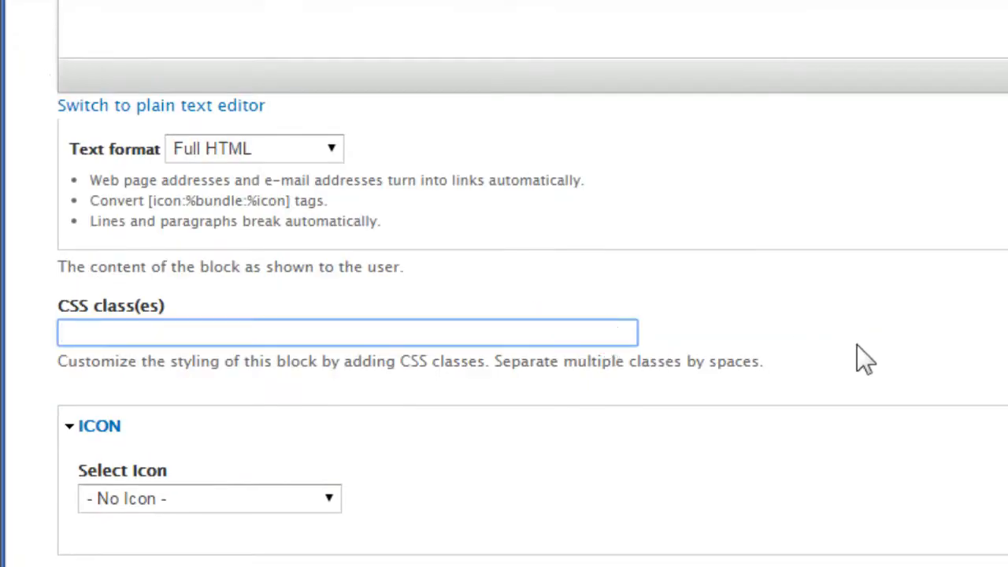
pyautogui.write('social-icon')
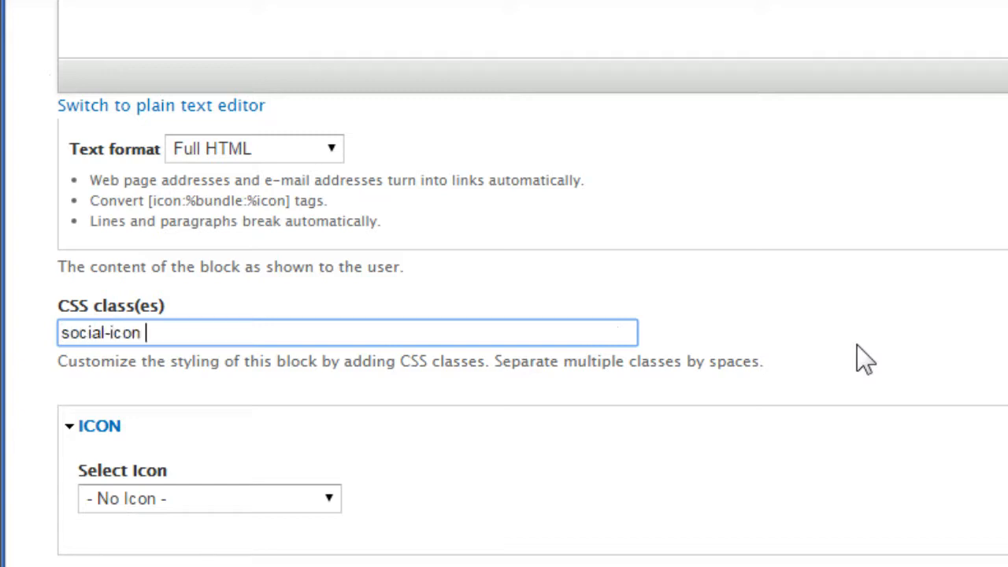
pyautogui.write(' pull-right')
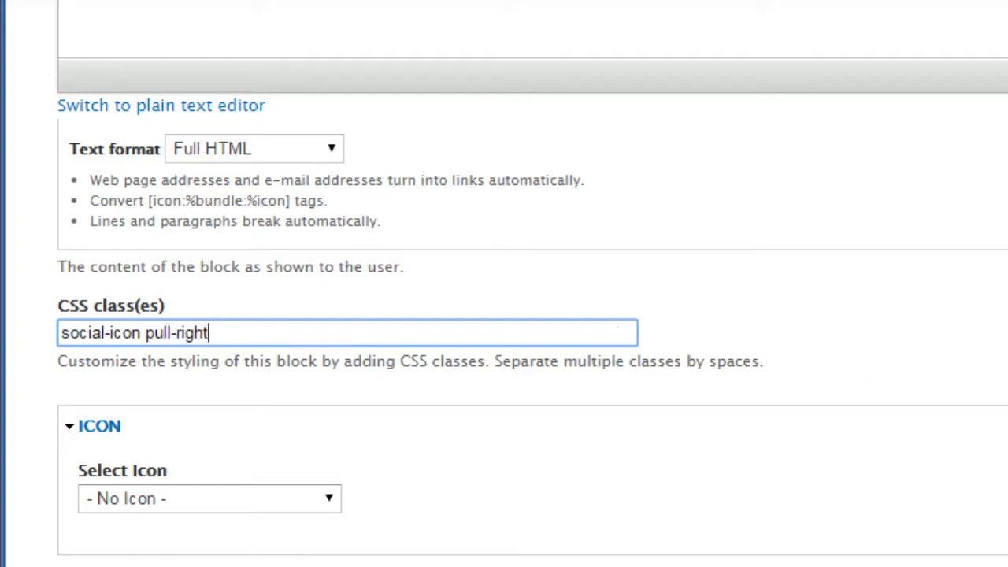
# Assign the block to the Navigation region of the Bootstrap Sub-theme and save the block.
pyautogui.scroll(-6, 504, 284)
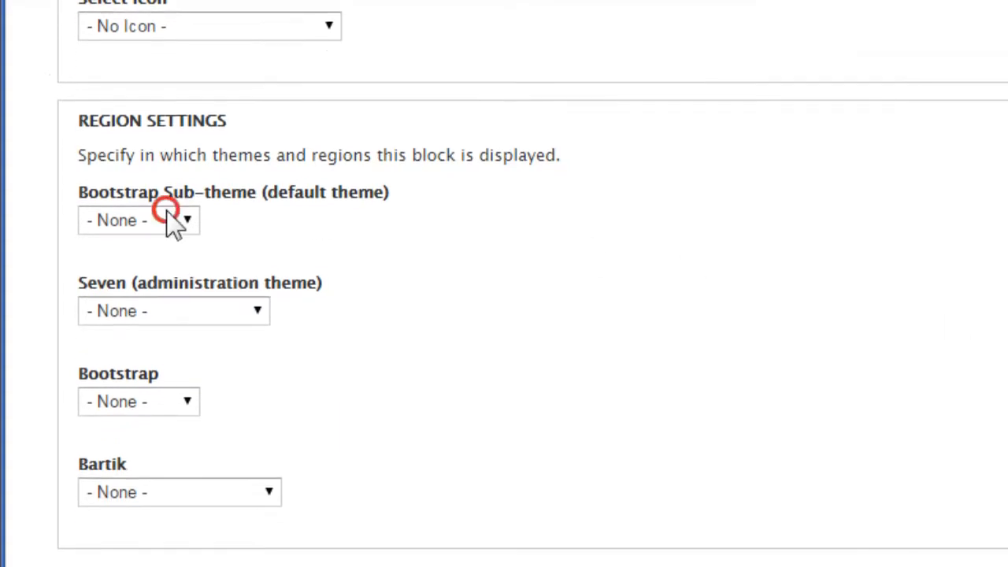
pyautogui.click(174, 224)
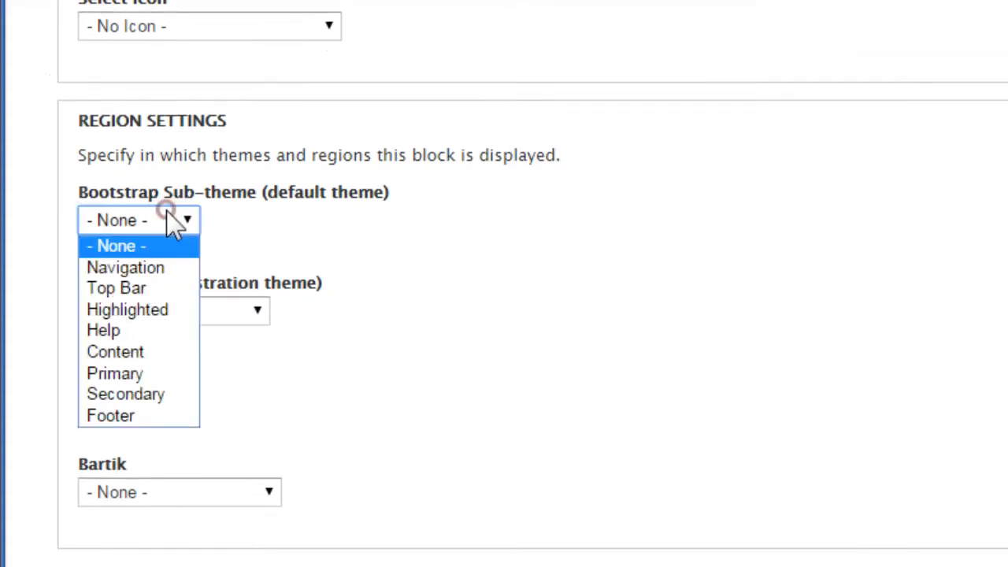
pyautogui.click(156, 266)
pyautogui.click(658, 366)
pyautogui.scroll(-2, 708, 353)
pyautogui.scroll(-4, 713, 366)
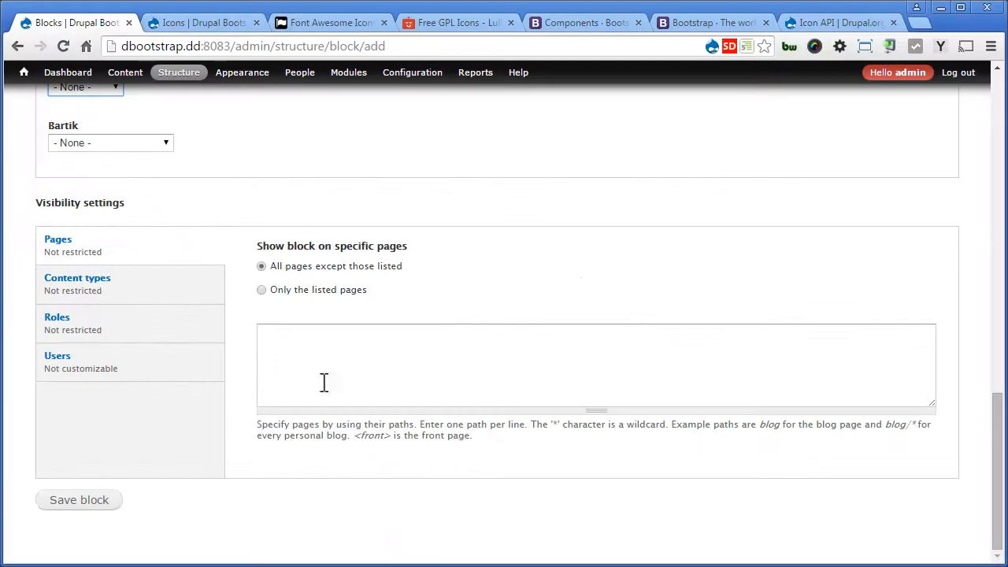
pyautogui.click(101, 504)
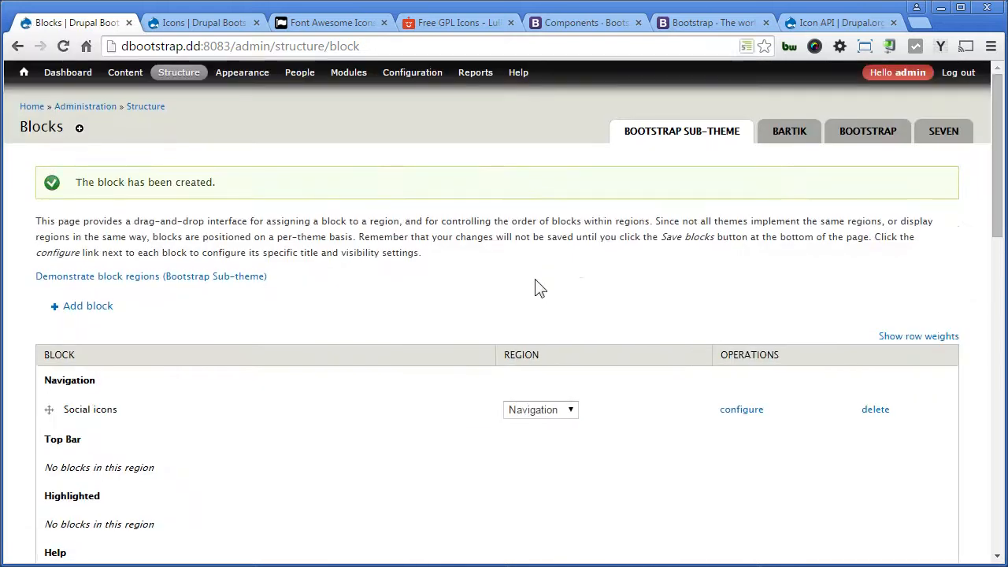
# Go to the site's home page and open the configuration of the Social icons block from there.
pyautogui.click(23, 74)
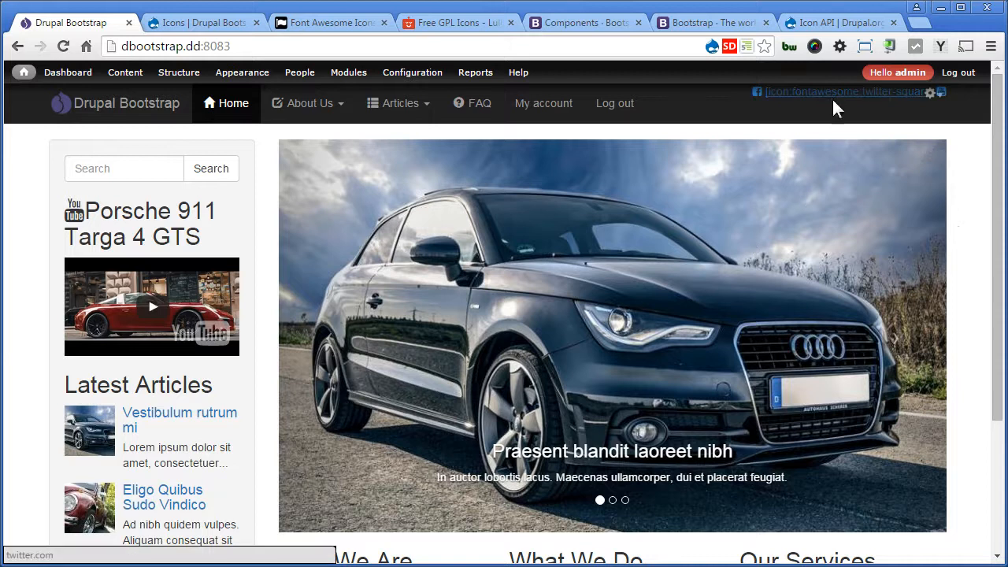
pyautogui.click(929, 94)
pyautogui.click(896, 112)
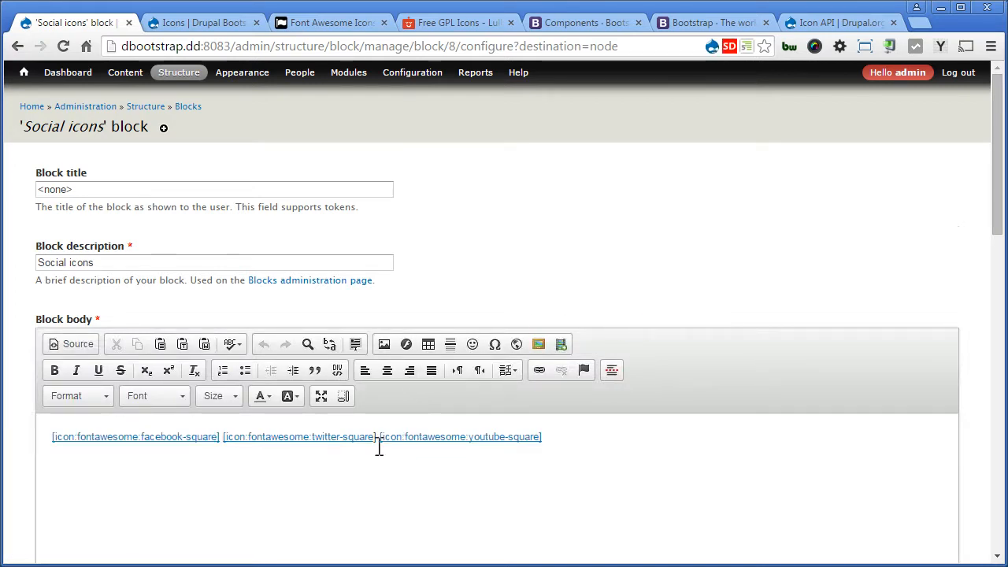
# Remove the existing link from the twitter-square token in the block body.
pyautogui.hotkey('ctrl', '+')
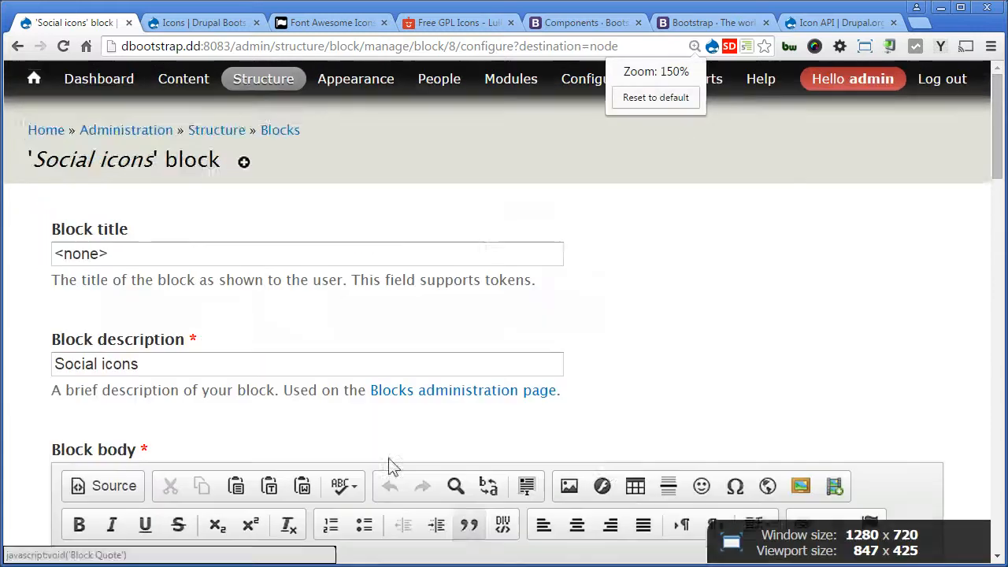
pyautogui.scroll(-3, 576, 410)
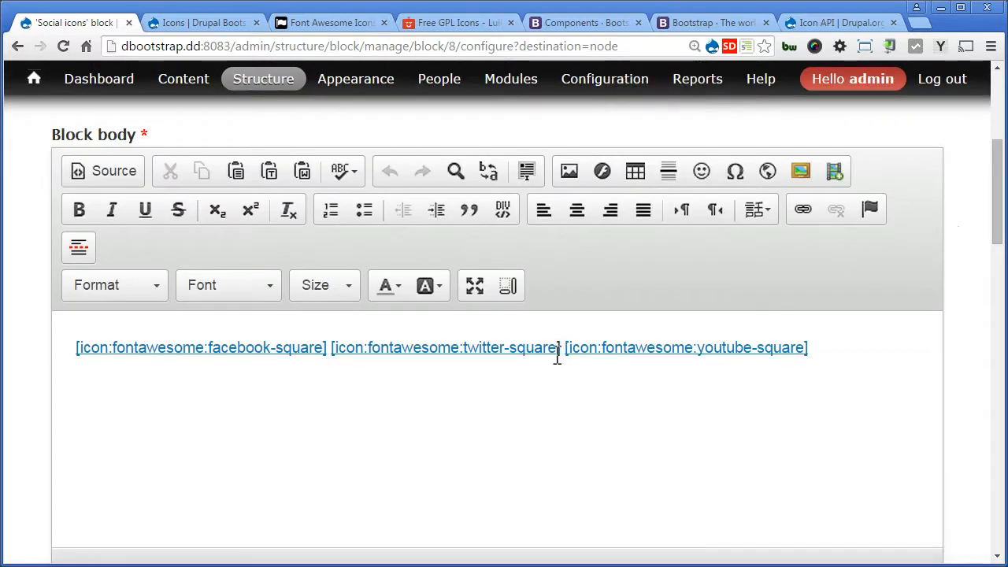
pyautogui.click(498, 349)
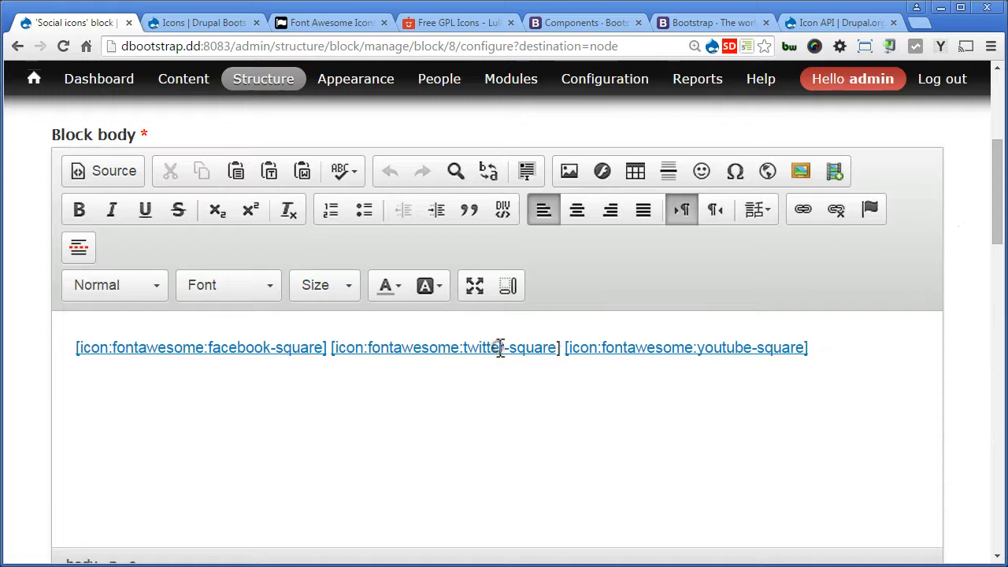
pyautogui.click(838, 211)
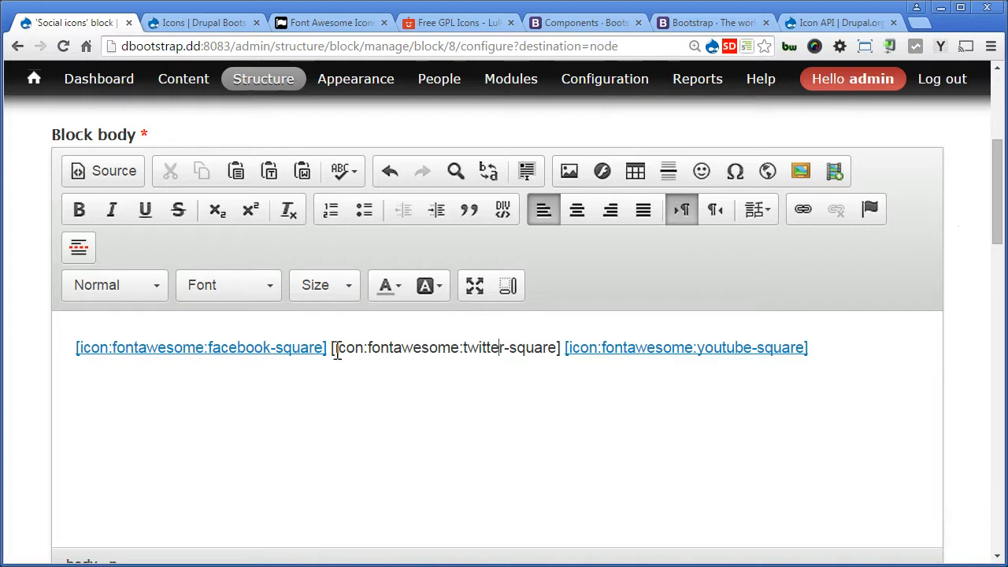
pyautogui.moveTo(333, 347); pyautogui.dragTo(564, 352)
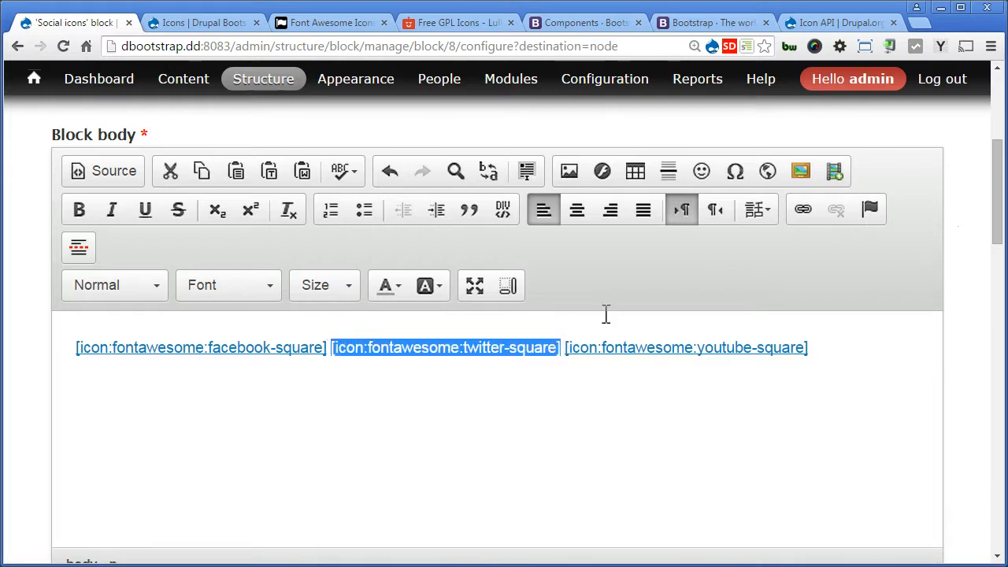
pyautogui.click(802, 209)
pyautogui.click(414, 238)
pyautogui.click(408, 274)
pyautogui.click(438, 297)
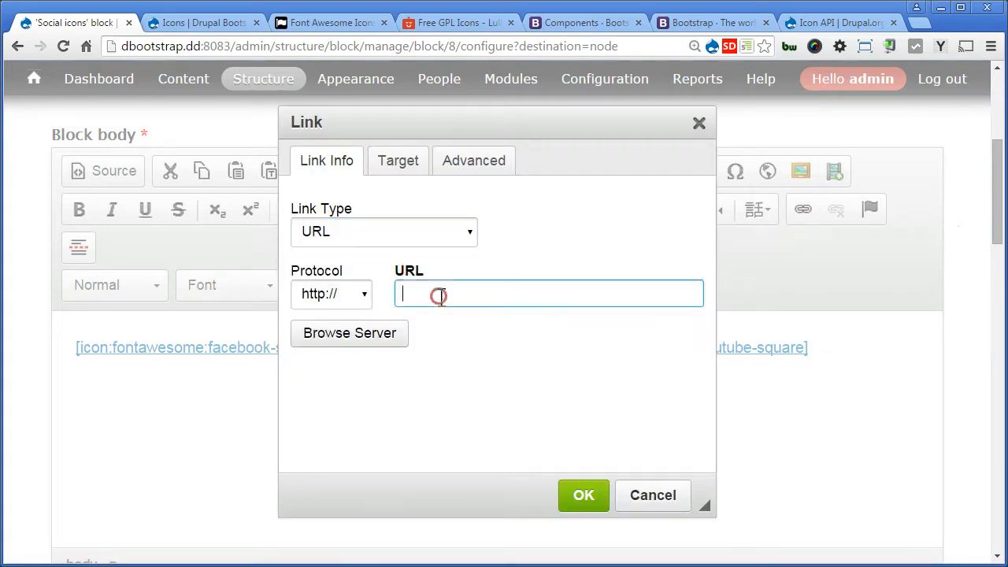
pyautogui.write('twitter.com')
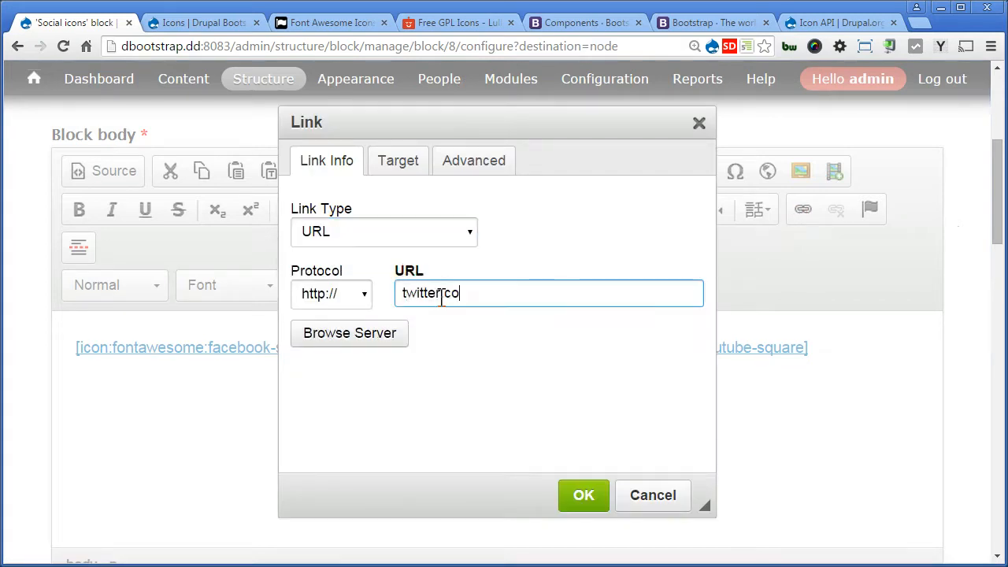
pyautogui.click(399, 163)
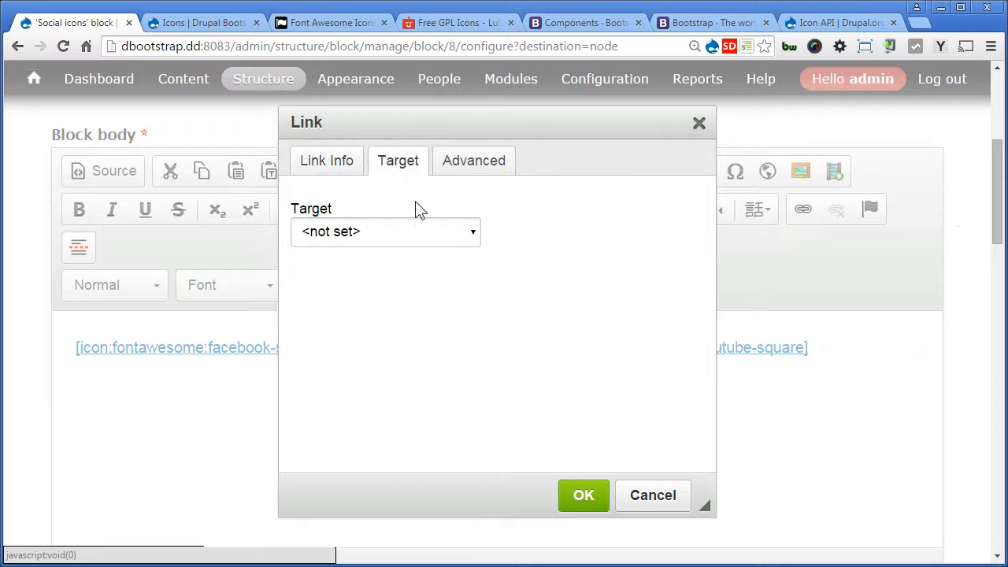
pyautogui.click(415, 230)
pyautogui.click(411, 309)
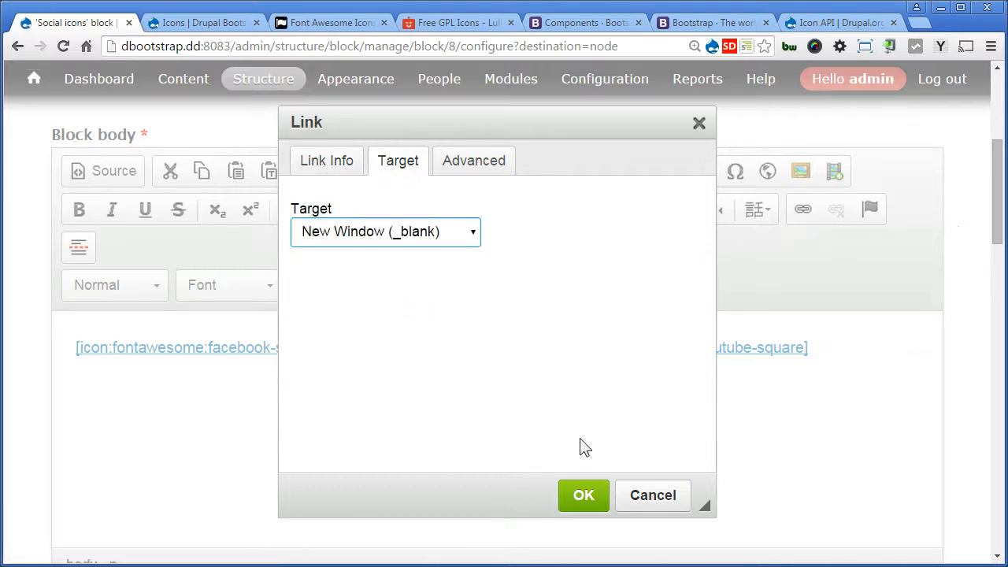
pyautogui.click(580, 493)
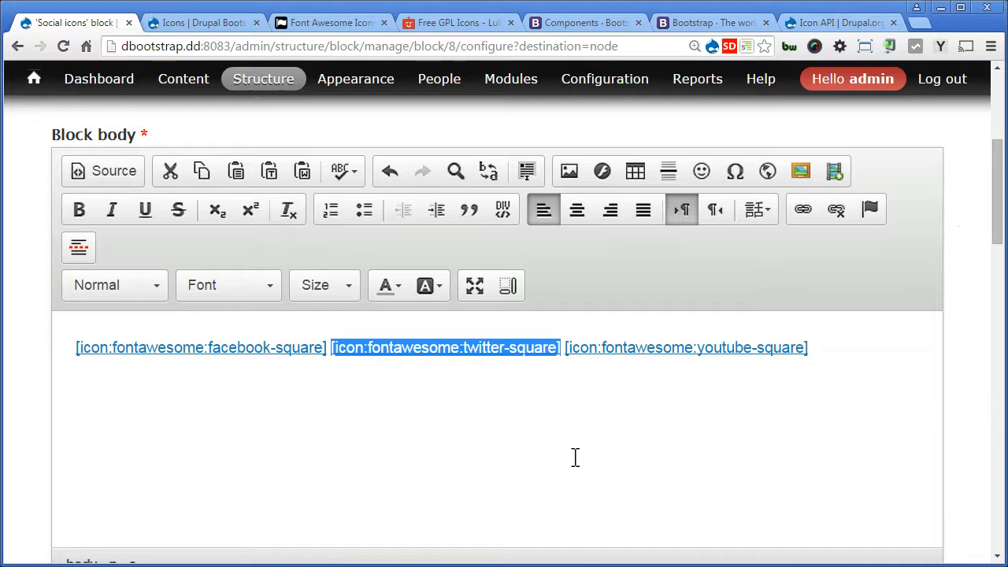
# Save the Social icons block configuration and dismiss the status message on the home page.
pyautogui.hotkey('ctrl', '0')
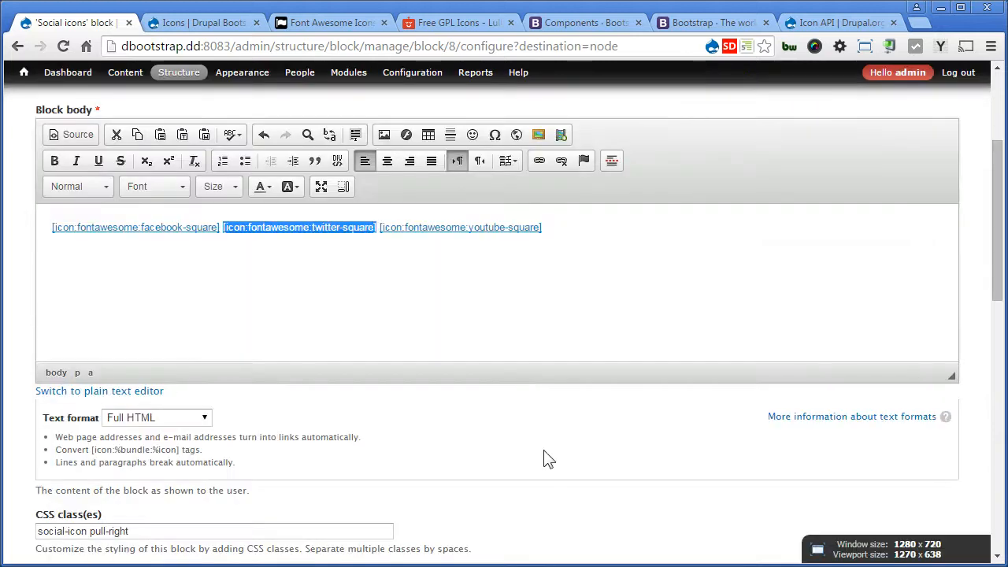
pyautogui.scroll(-15, 543, 461)
pyautogui.click(97, 500)
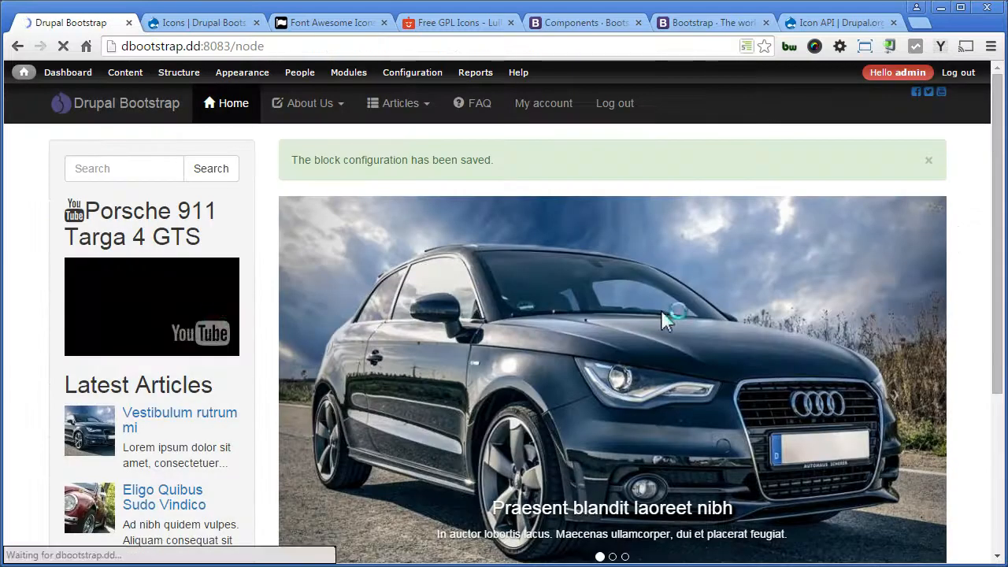
pyautogui.click(930, 162)
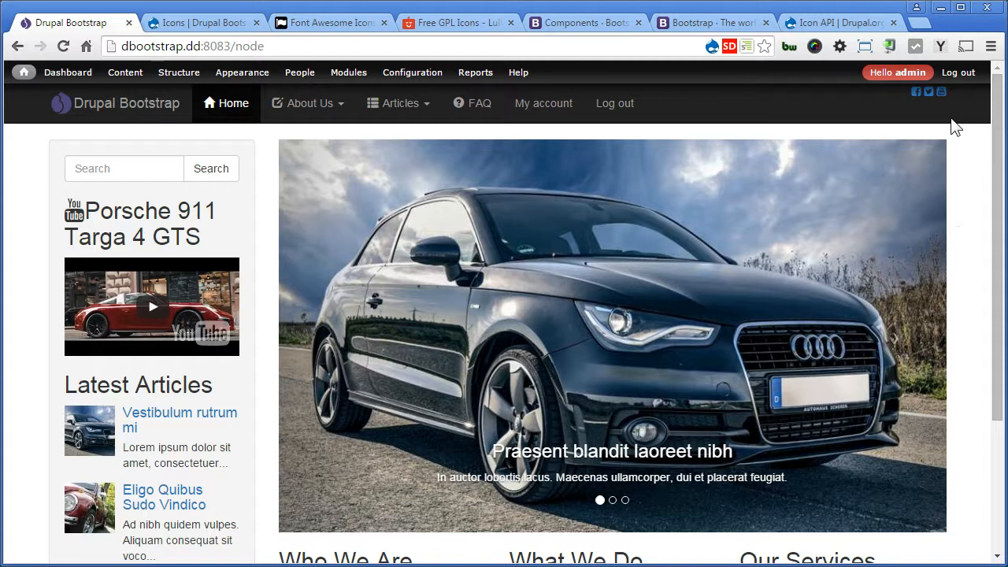
# Inspect the facebook icon's markup in the header and examine the elements and classes around it in the social-icon block.
pyautogui.rightClick(915, 94)
pyautogui.click(926, 232)
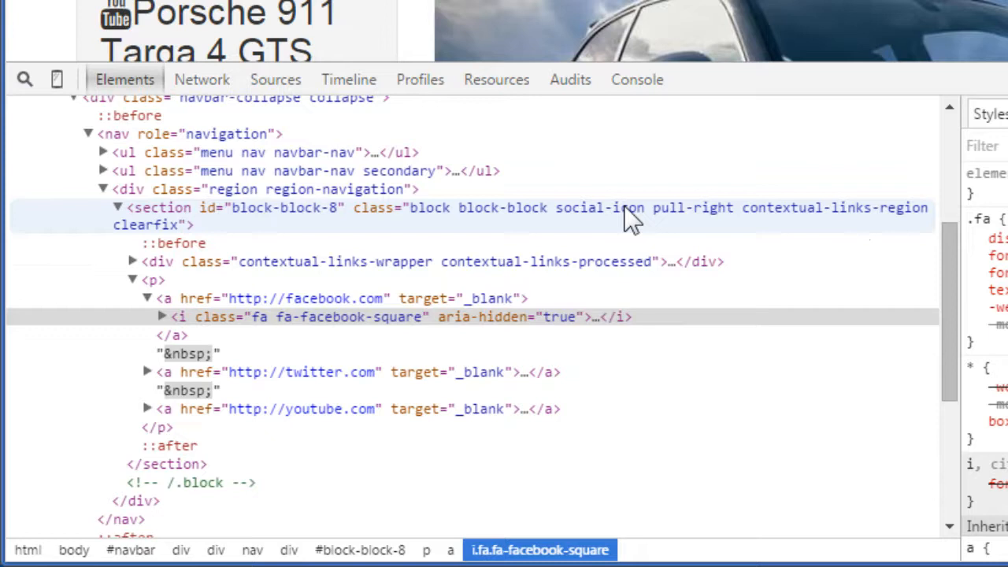
pyautogui.click(261, 282)
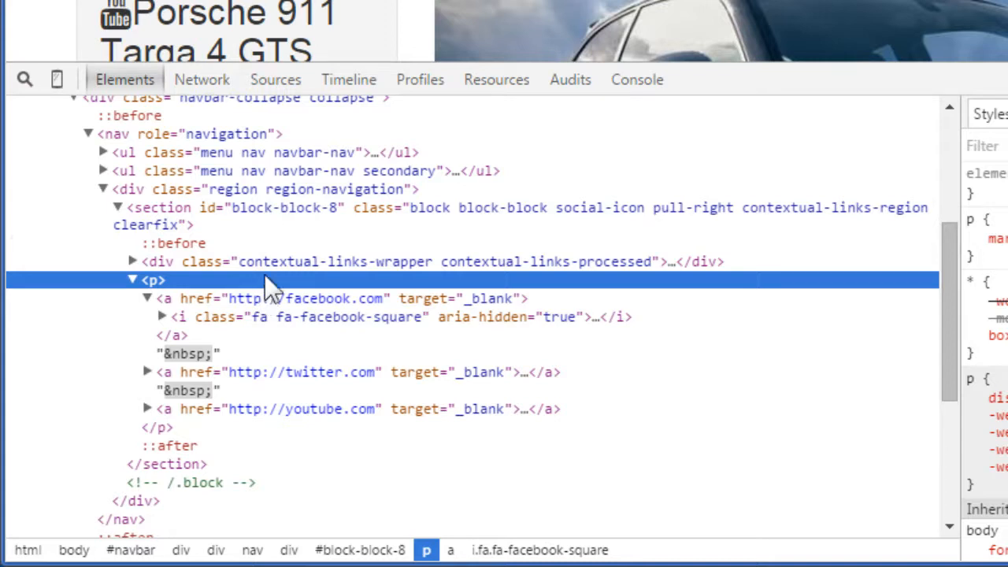
pyautogui.click(277, 260)
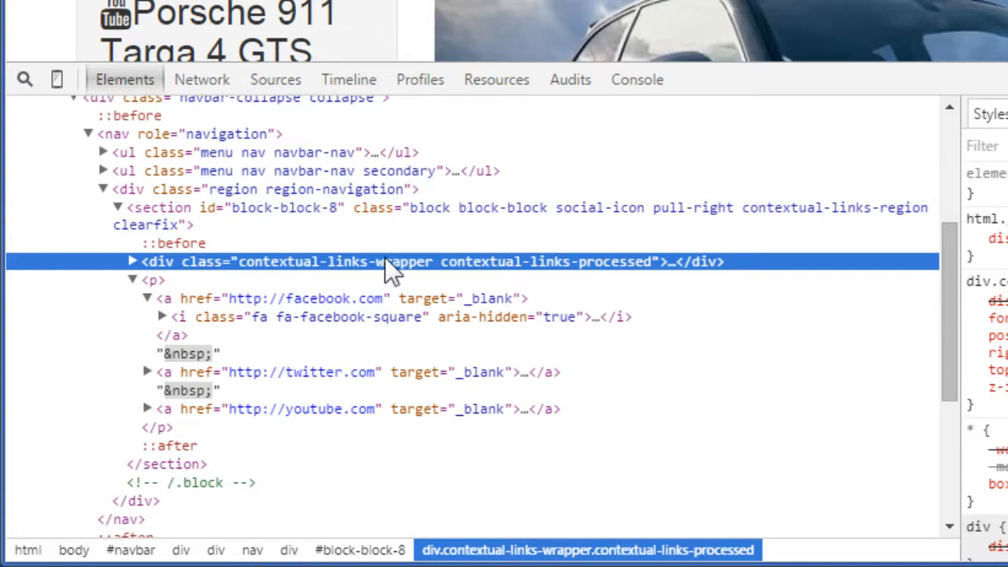
pyautogui.click(509, 315)
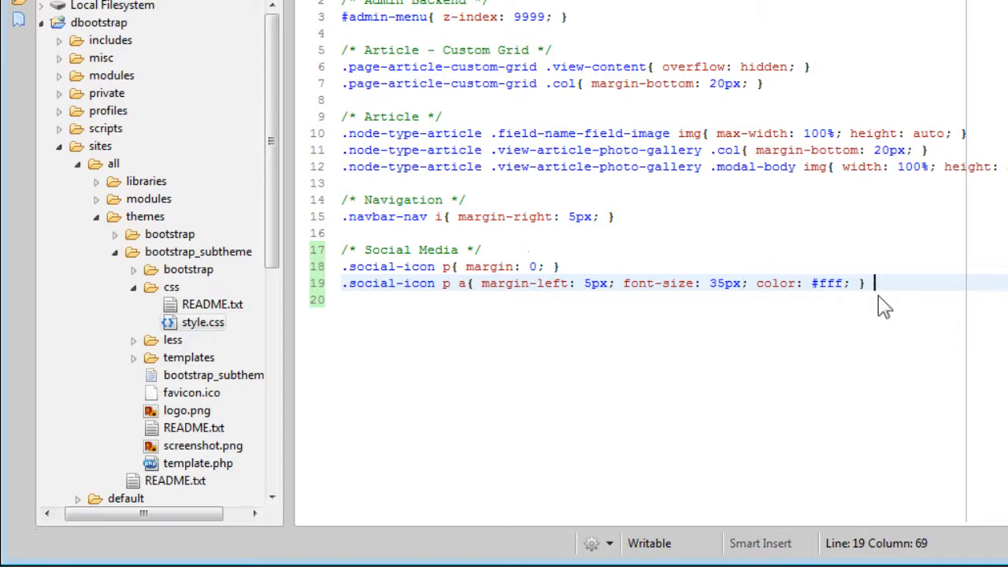
# Save the .social-icon rules in the bootstrap_subtheme style.css in the code editor, and reload the home page in the browser without developer tools.
pyautogui.hotkey('ctrl', 's')
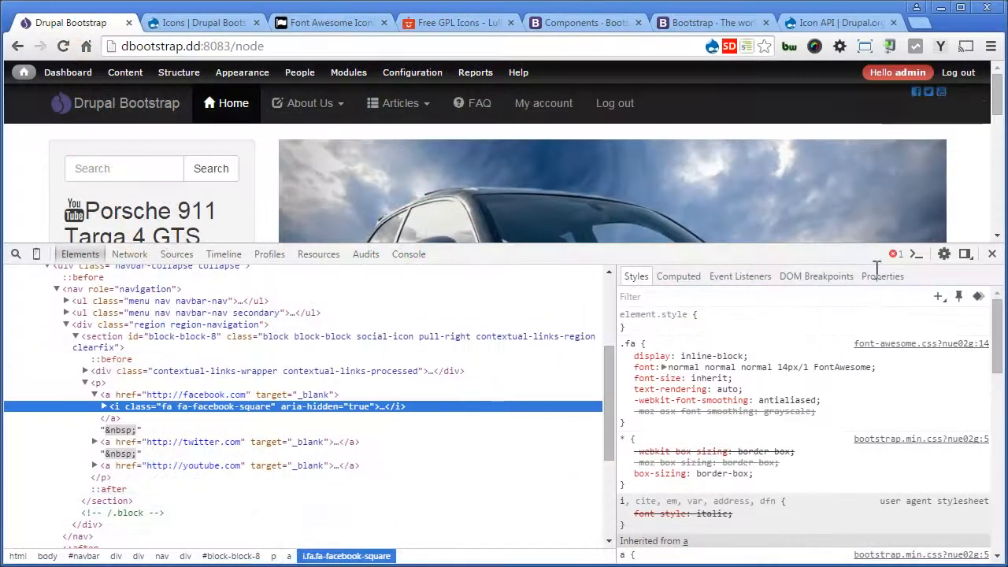
pyautogui.click(991, 254)
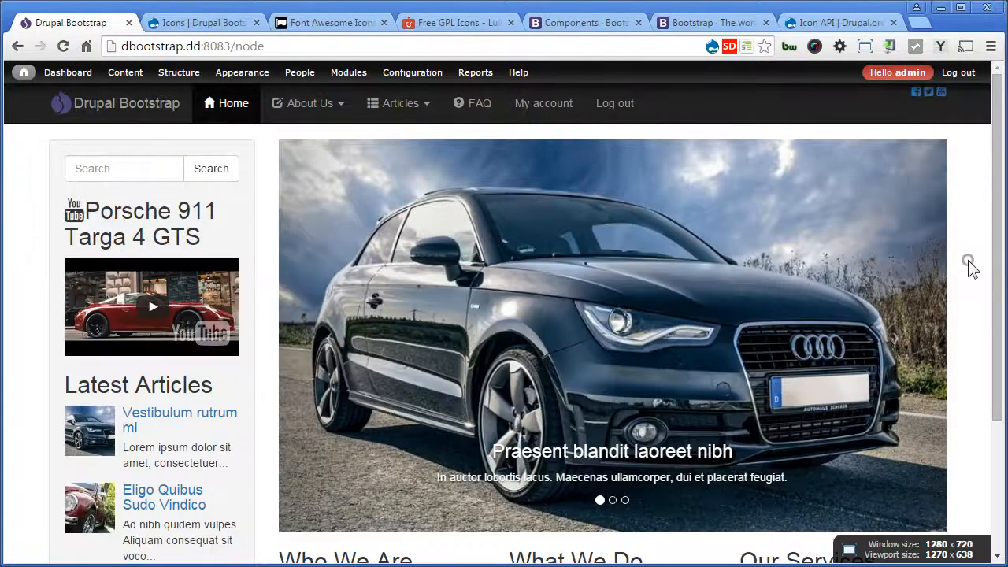
pyautogui.press('F5')
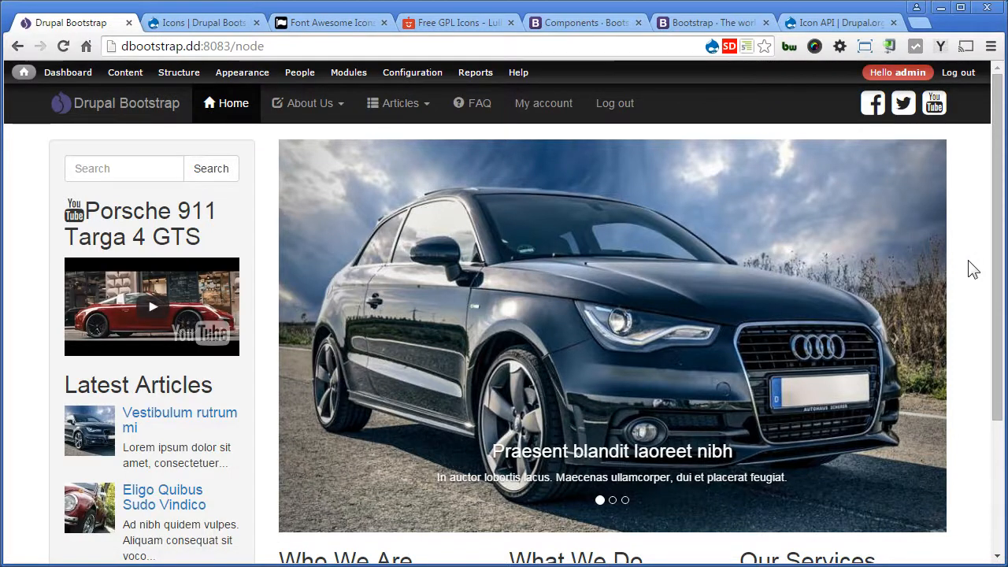
# Test the twitter icon's link in the site header, and return to the home page.
pyautogui.click(903, 103)
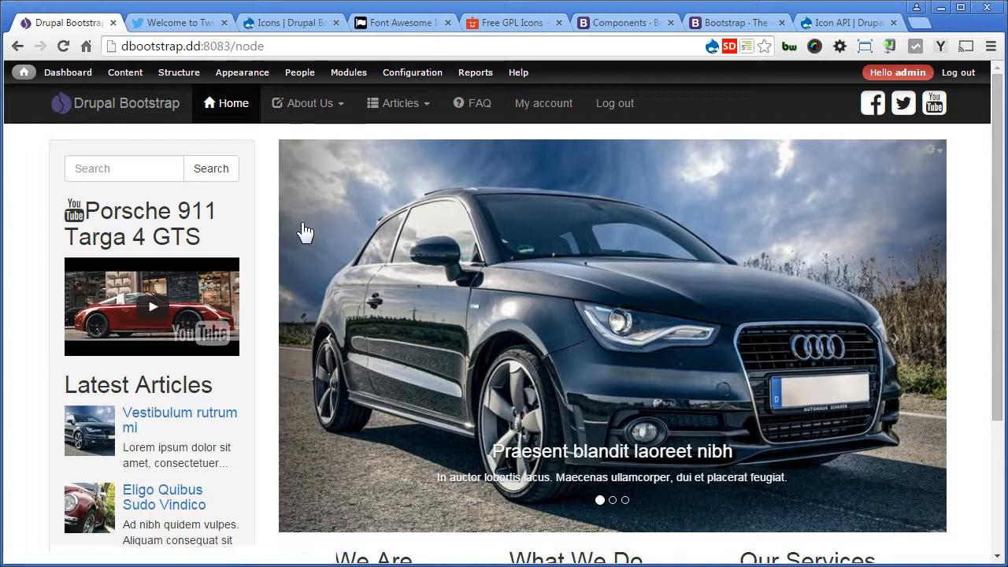
# Add a new field labelled icon with the field type Icon to the Basic page content type, and save its field settings.
pyautogui.moveTo(180, 77)
pyautogui.moveTo(199, 122)
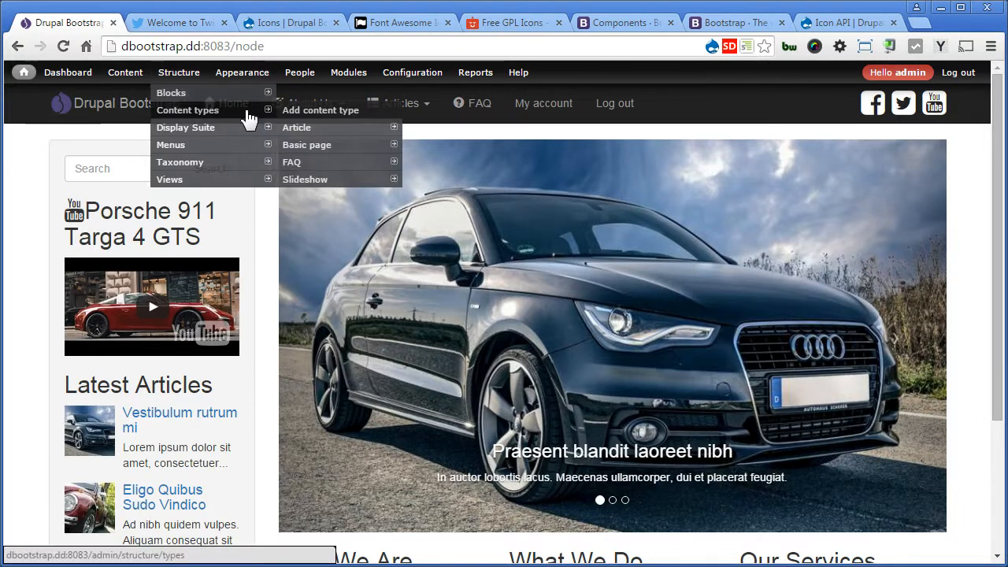
pyautogui.moveTo(333, 157)
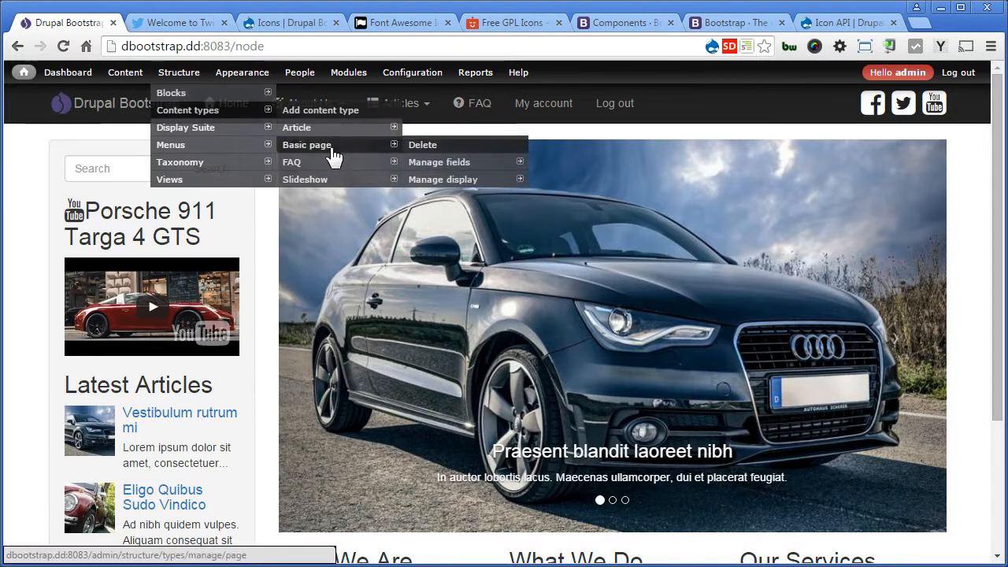
pyautogui.click(477, 169)
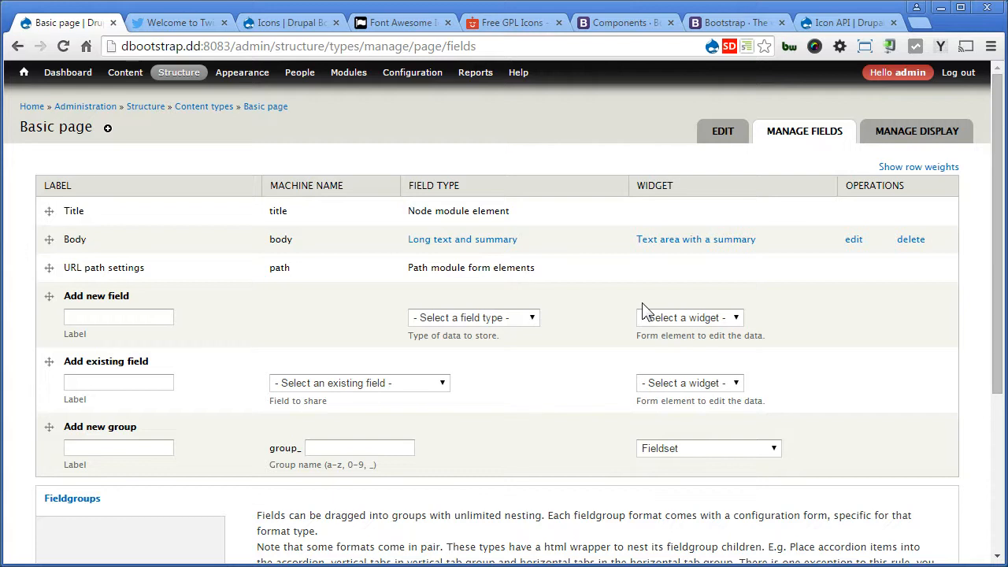
pyautogui.click(145, 317)
pyautogui.write('icon')
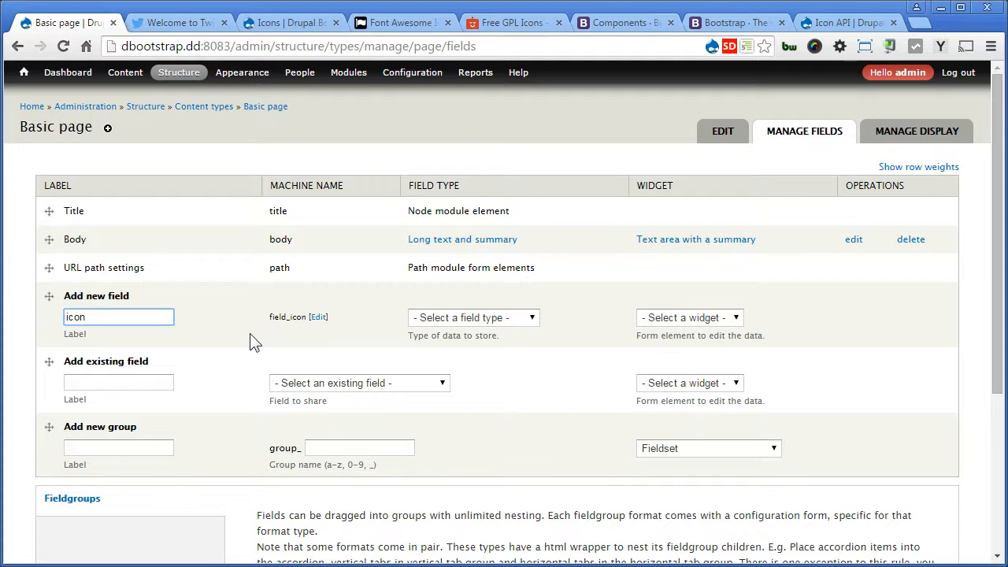
pyautogui.click(475, 318)
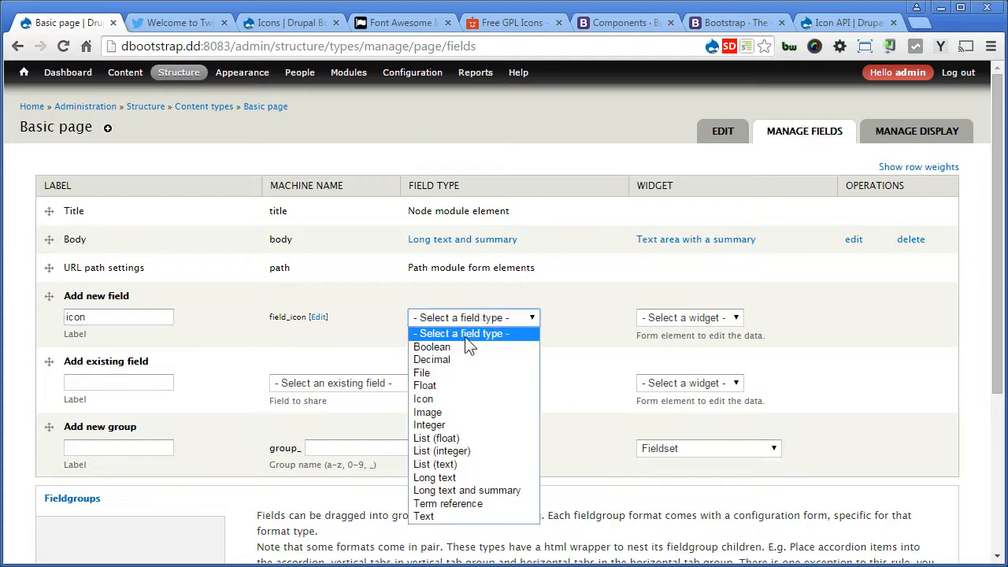
pyautogui.click(440, 399)
pyautogui.scroll(-3, 446, 404)
pyautogui.click(85, 513)
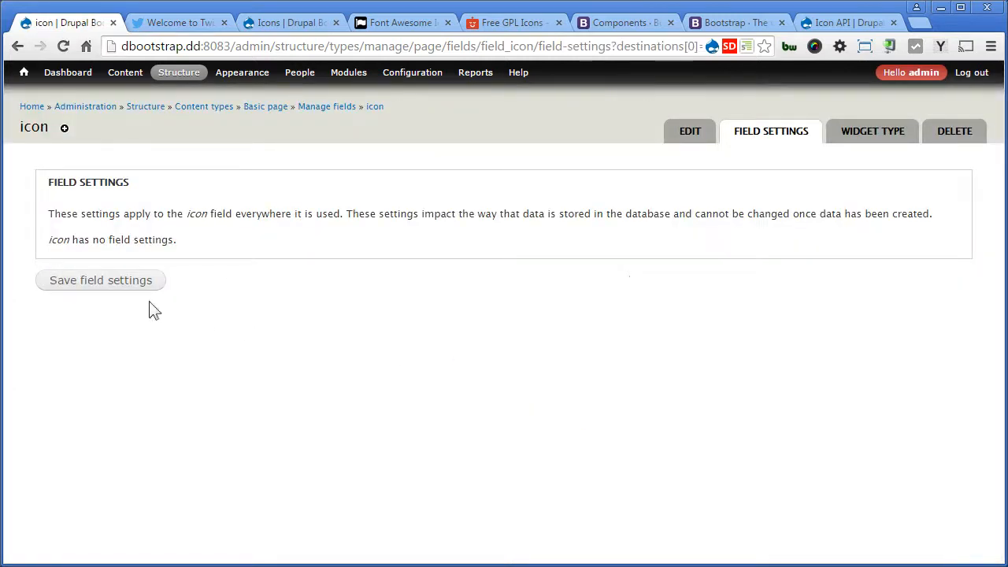
pyautogui.click(112, 283)
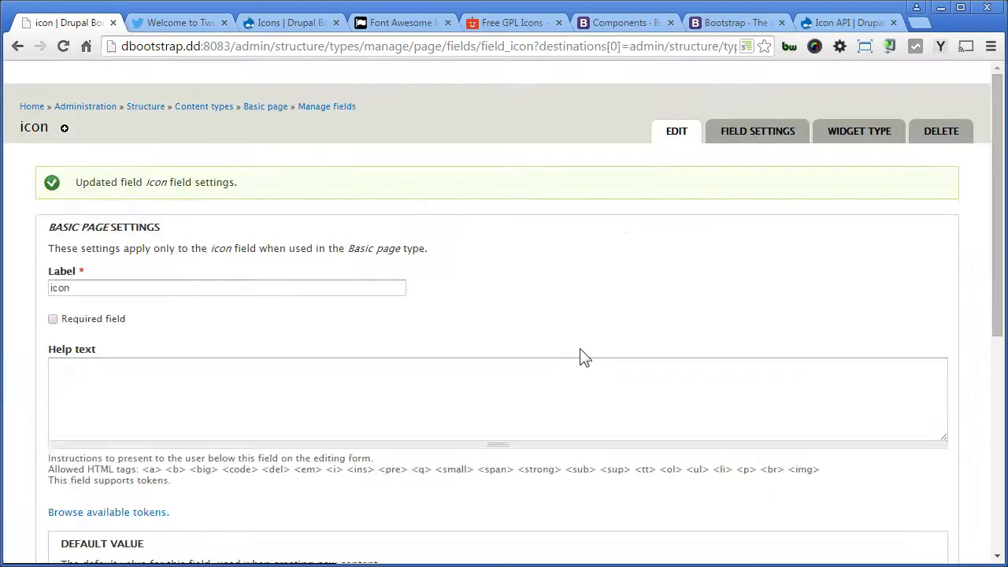
# Set the icon field's default value to the Font Awesome android icon, and save the field configuration.
pyautogui.scroll(-5, 580, 357)
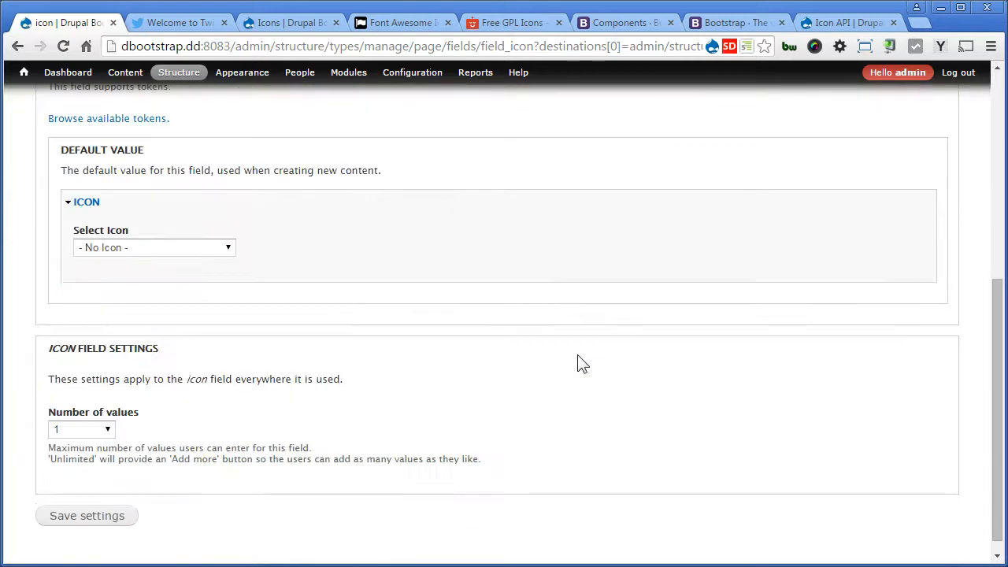
pyautogui.click(211, 249)
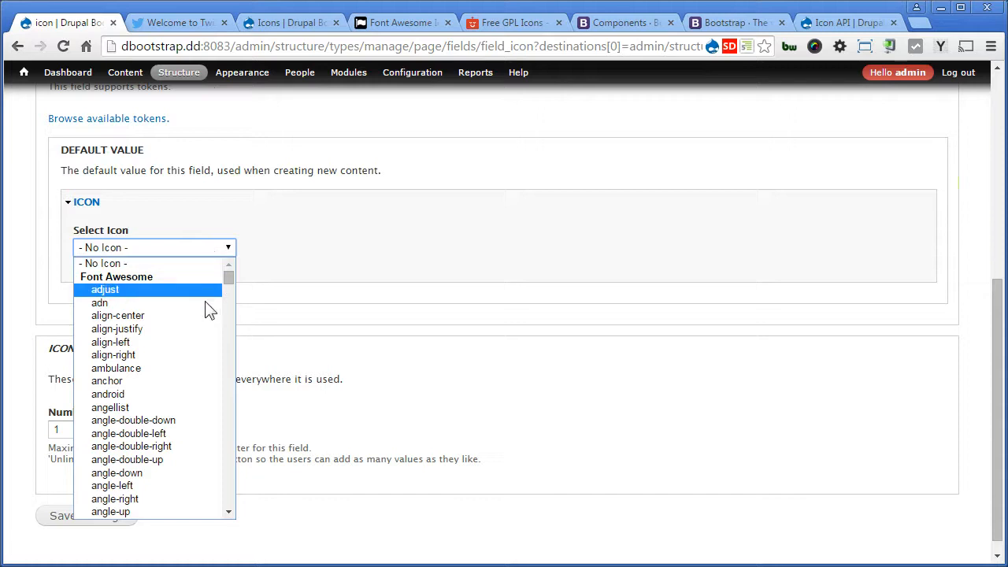
pyautogui.click(211, 394)
pyautogui.click(113, 517)
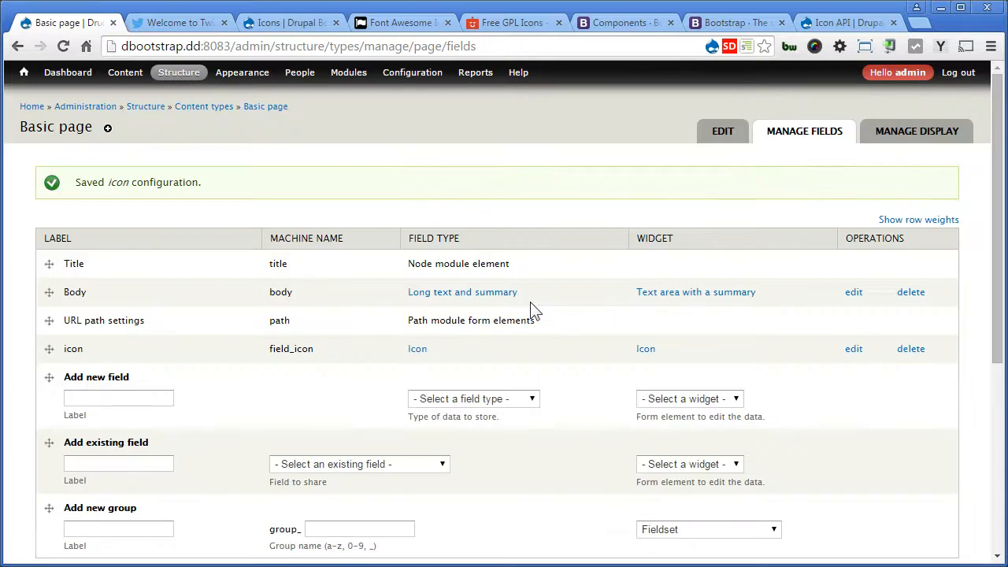
# Start a new Basic page titled Praesent egestas neque eu enim and fill its body with four generated paragraphs of placeholder text.
pyautogui.moveTo(117, 73)
pyautogui.moveTo(124, 92)
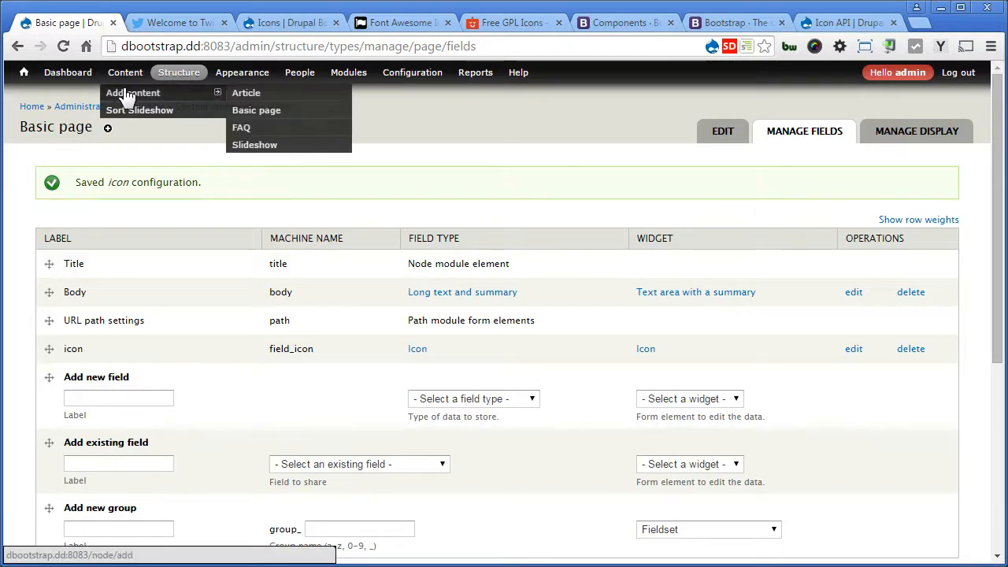
pyautogui.click(323, 130)
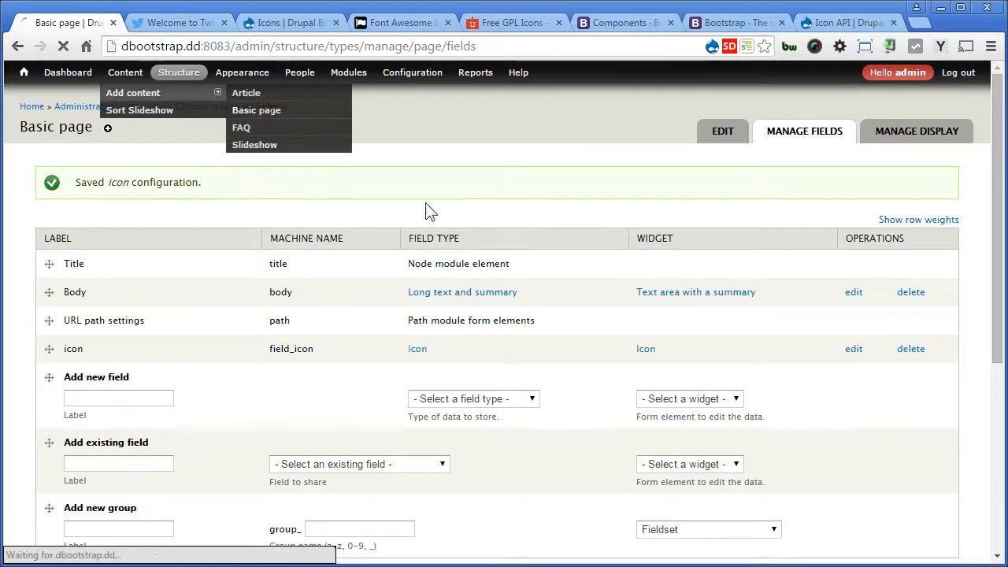
pyautogui.click(349, 190)
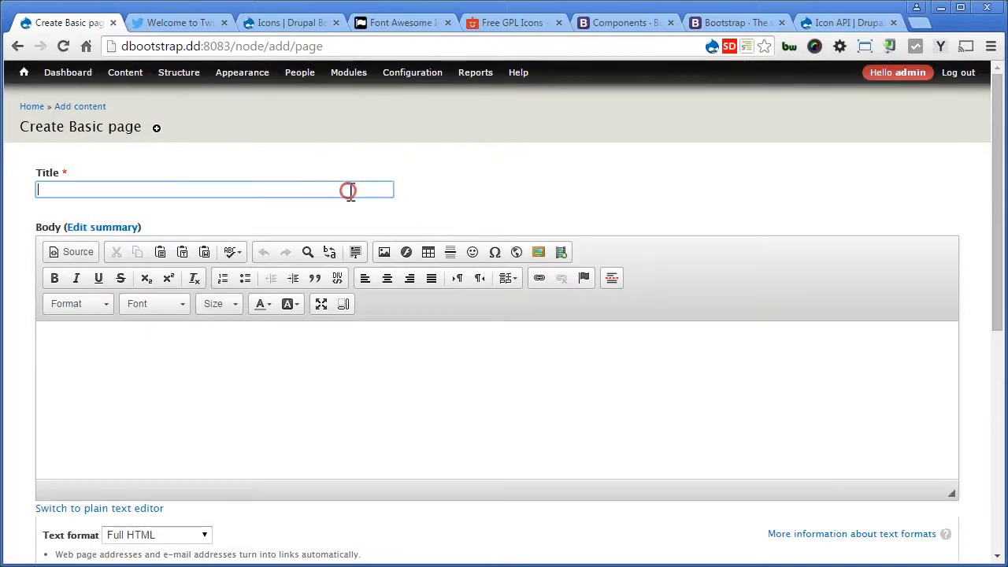
pyautogui.click(940, 47)
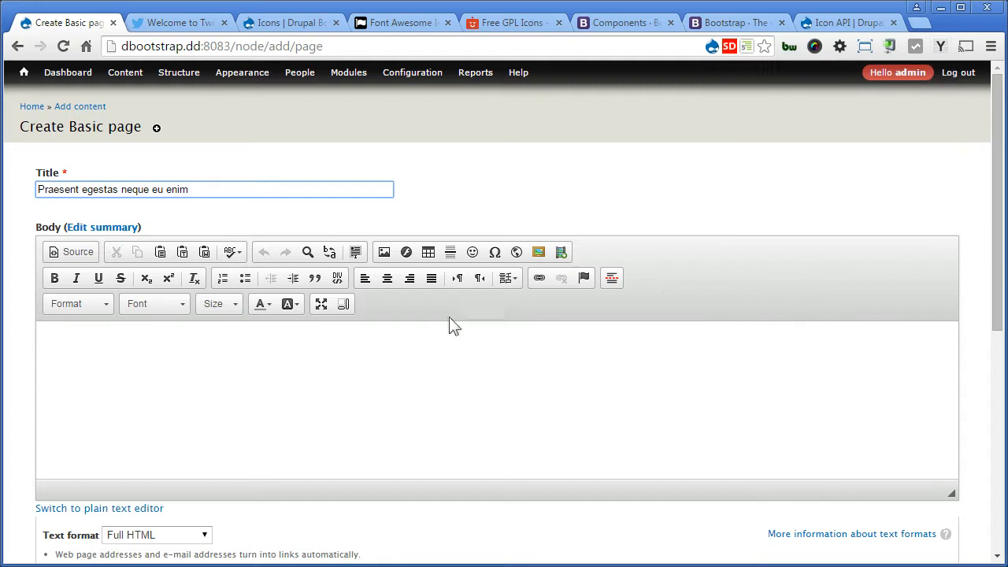
pyautogui.click(448, 328)
pyautogui.click(940, 43)
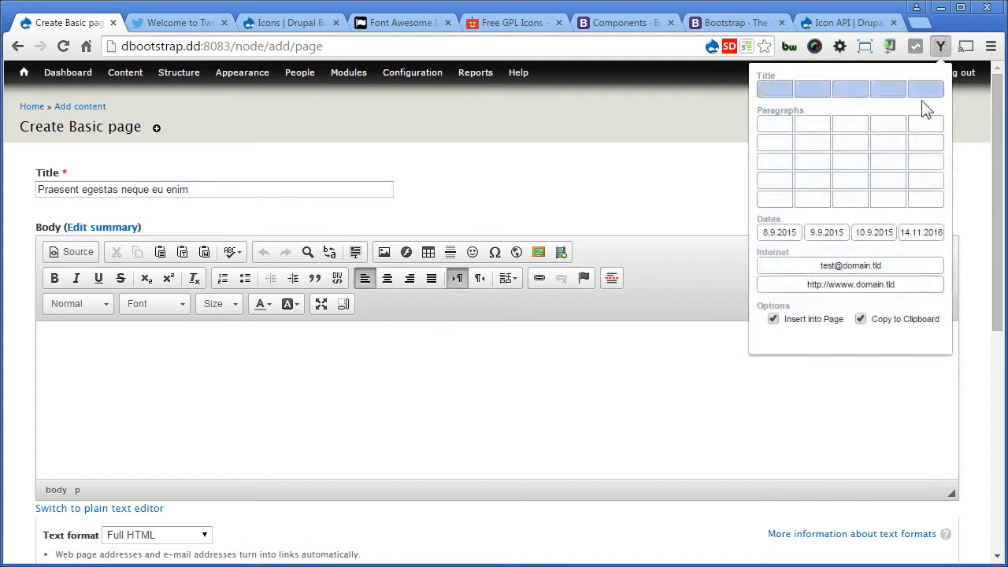
pyautogui.click(917, 187)
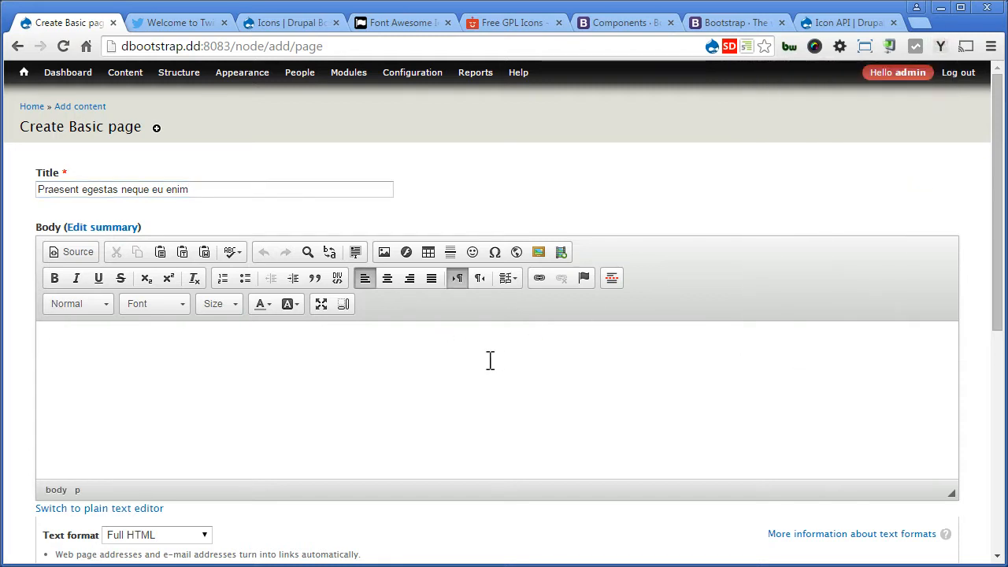
# Select the book icon for the new page, save the page, and check the icon shown below the body text.
pyautogui.scroll(-6, 488, 363)
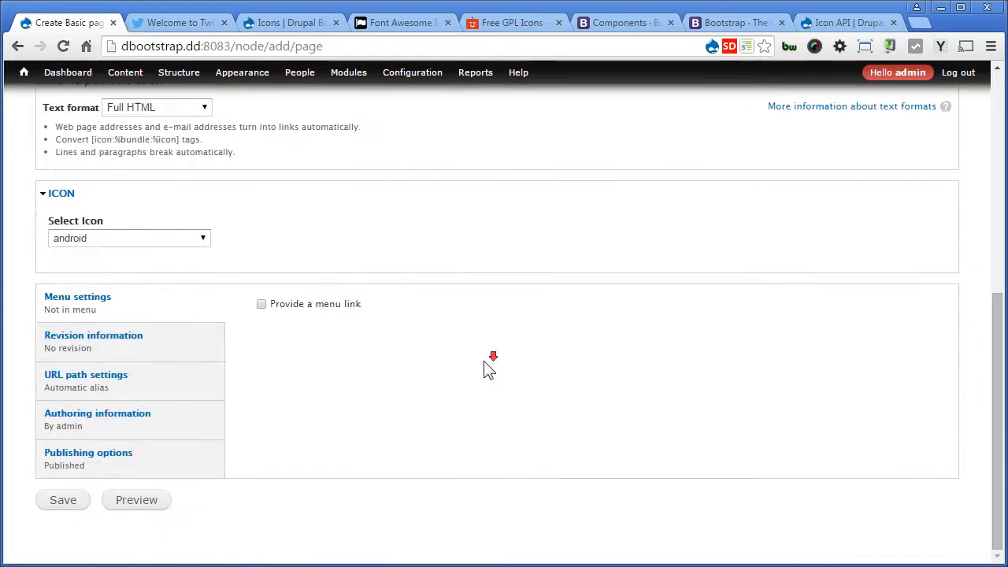
pyautogui.click(96, 247)
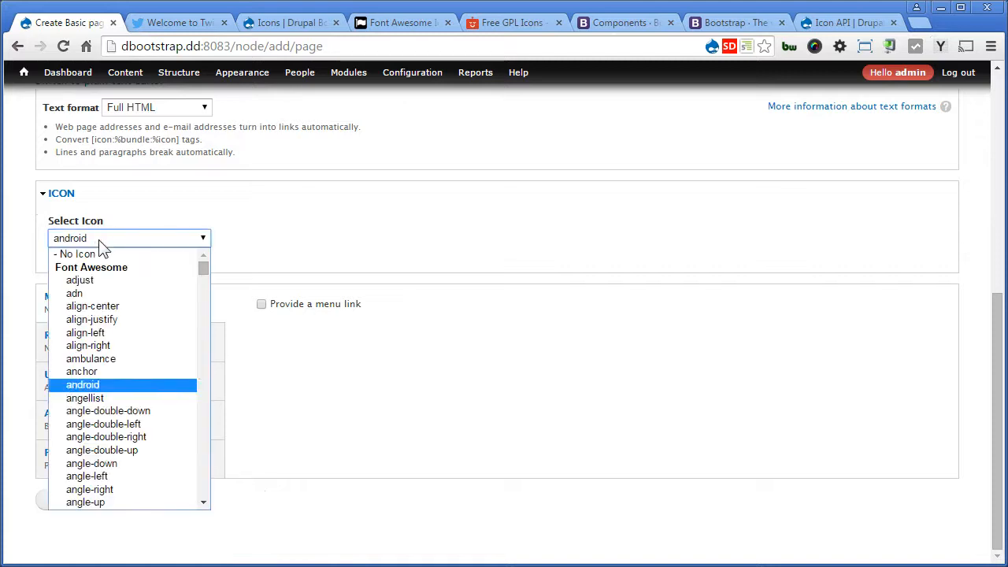
pyautogui.scroll(-8, 106, 315)
pyautogui.click(114, 316)
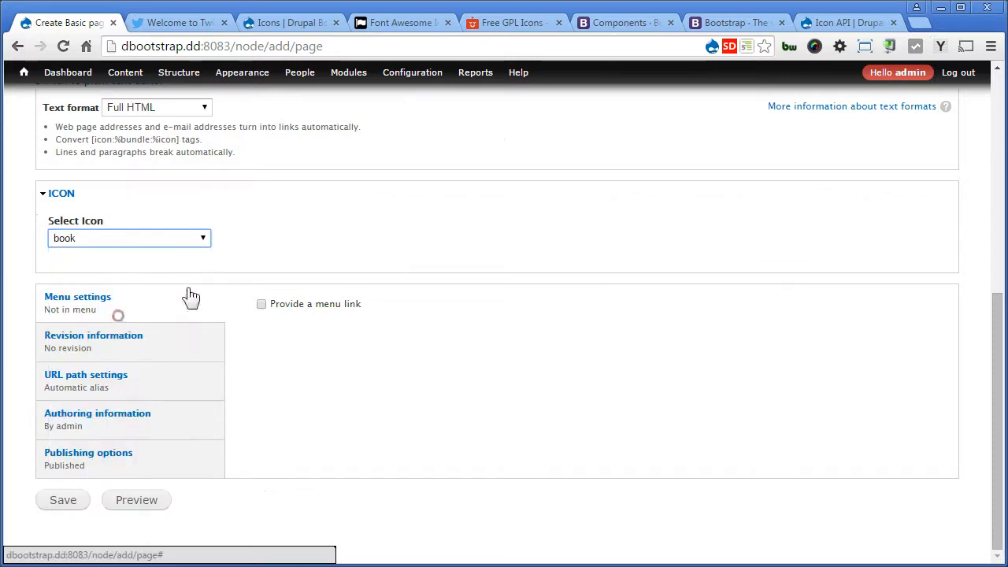
pyautogui.click(63, 501)
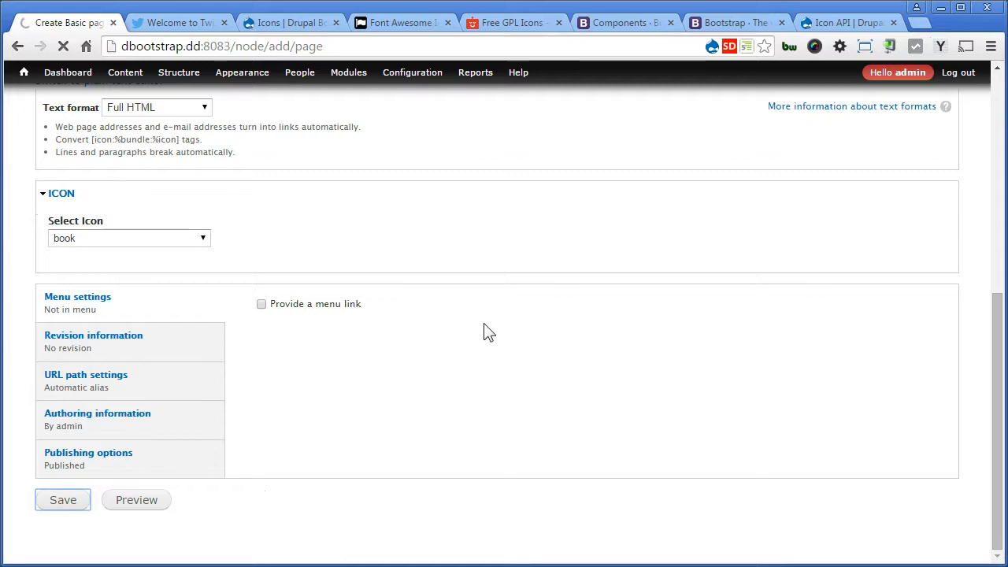
pyautogui.click(299, 495)
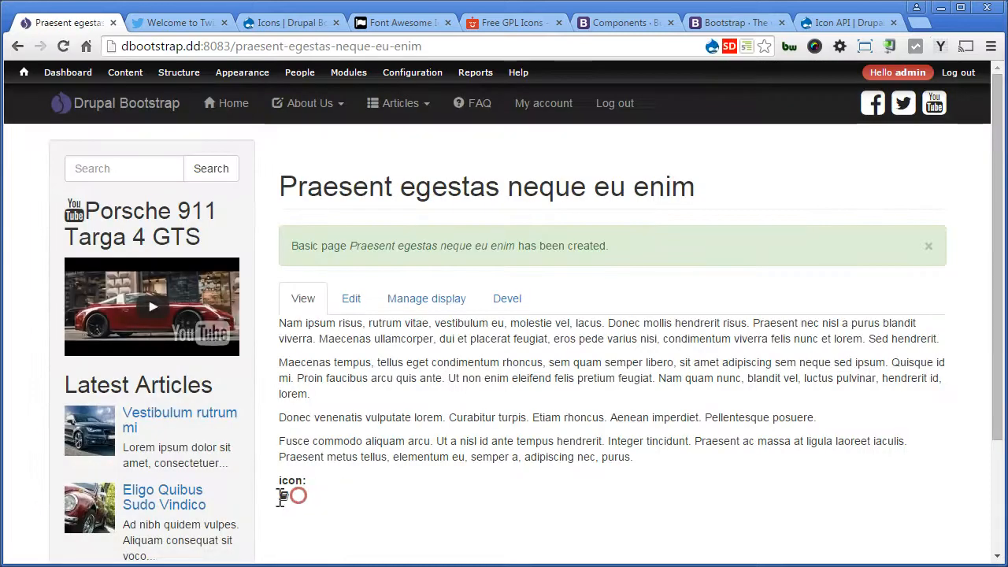
pyautogui.click(276, 496)
# In the Basic page's default display, place the icon field above Body, set its label to Hidden, and save.
pyautogui.click(422, 299)
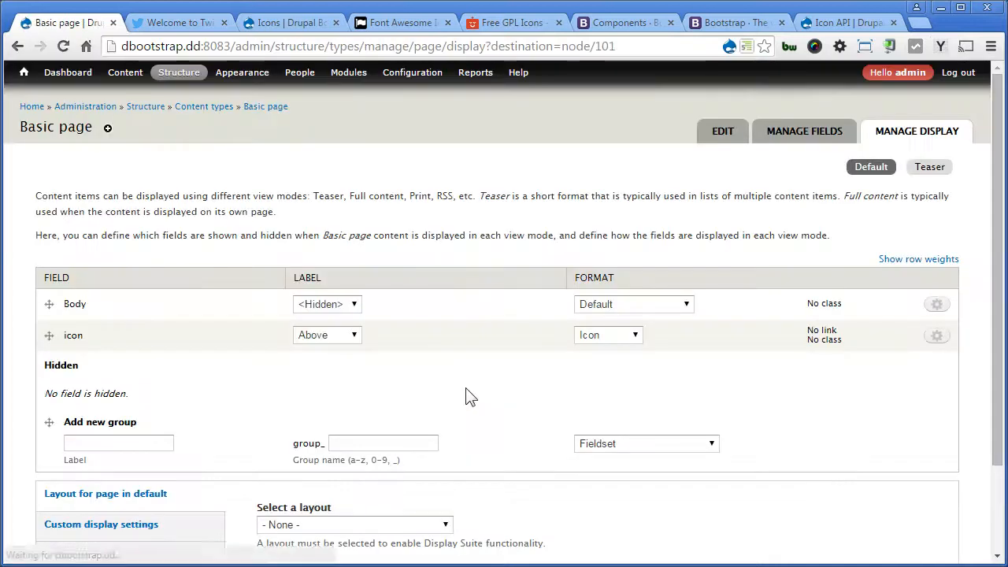
pyautogui.moveTo(48, 336); pyautogui.dragTo(39, 300)
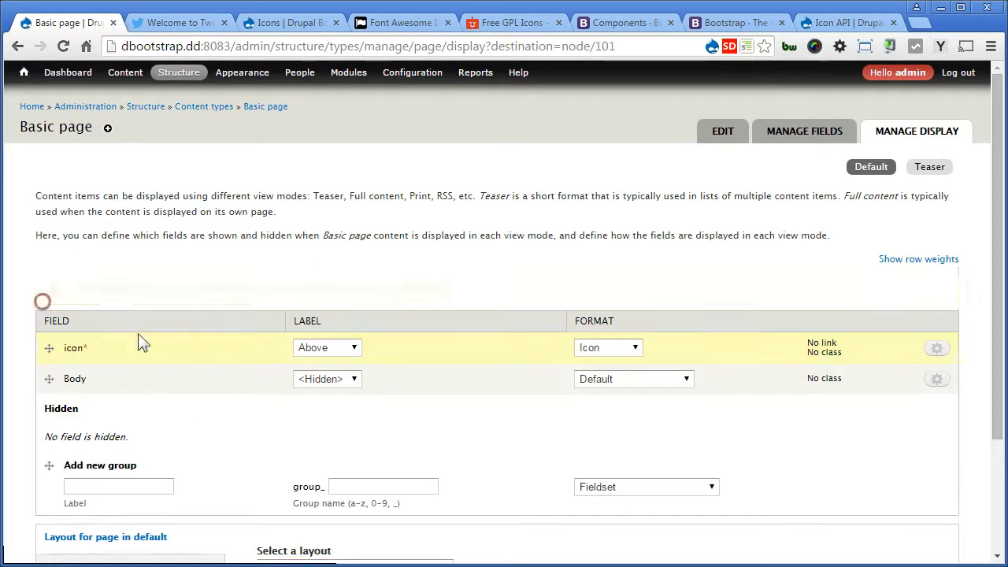
pyautogui.click(344, 349)
pyautogui.click(321, 389)
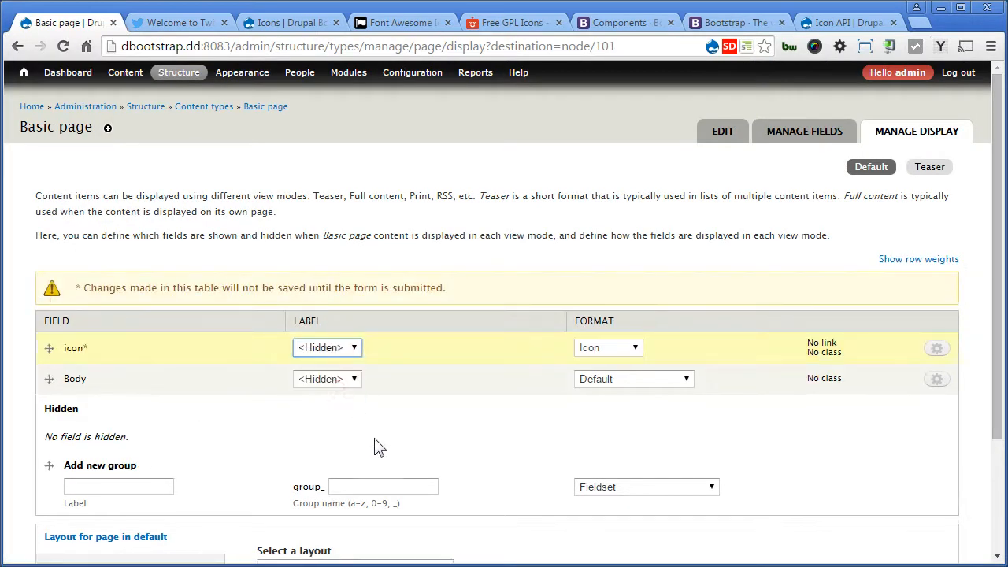
pyautogui.scroll(-2, 375, 441)
pyautogui.click(62, 510)
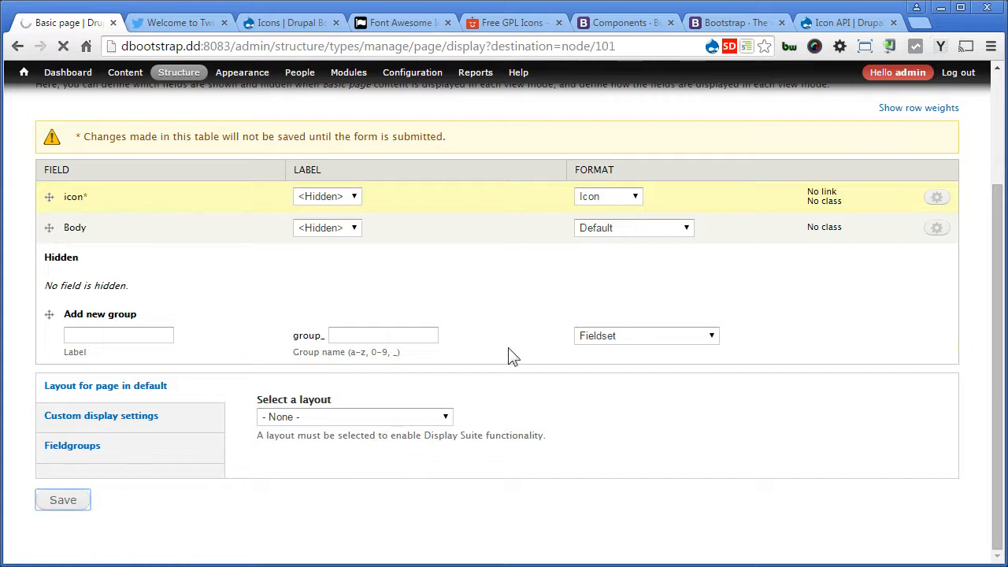